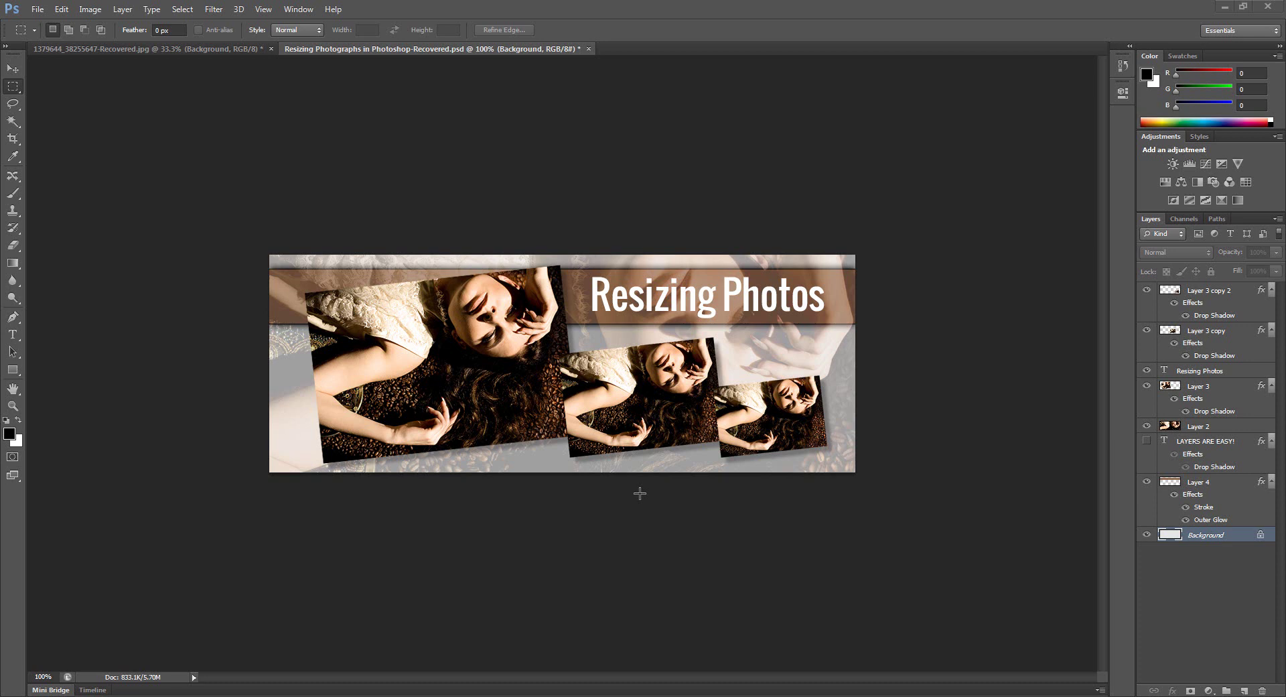
# Switch to the 1379644_38255647-Recovered.jpg document.
pyautogui.click(193, 49)
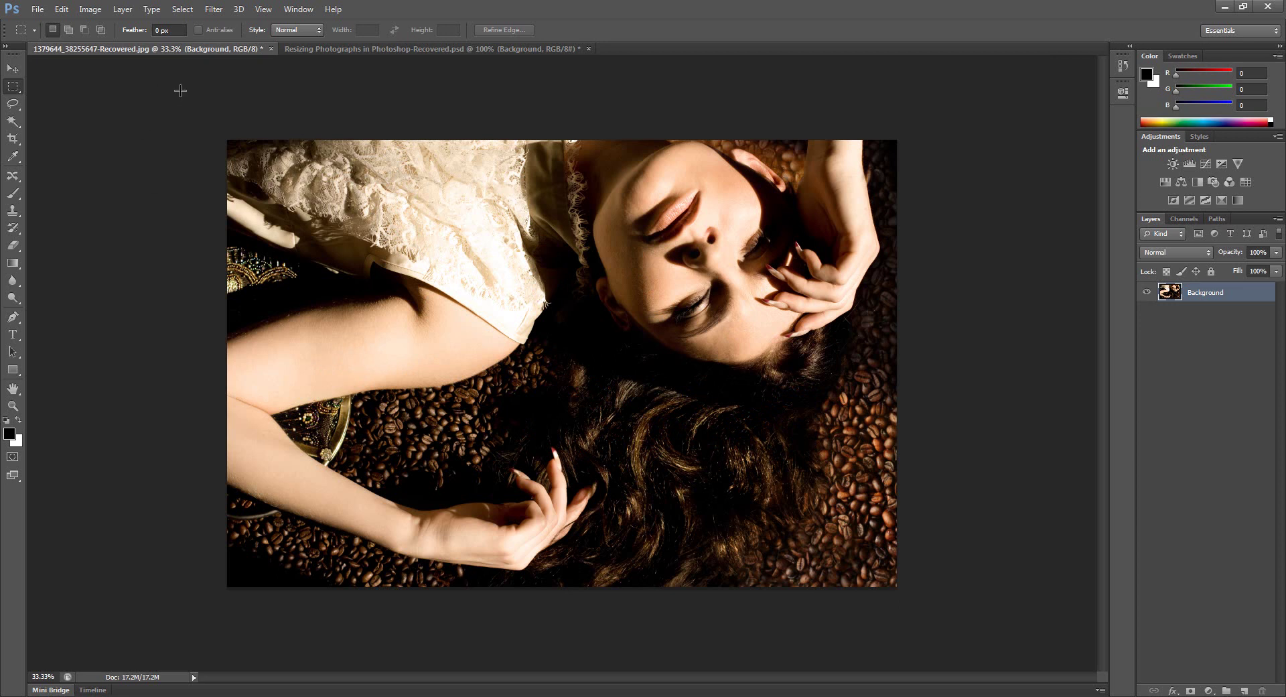
# Try resizing the photo with a resolution of 72 pixels/inch, undo the resize and fit the photo to the window.
pyautogui.click(94, 16)
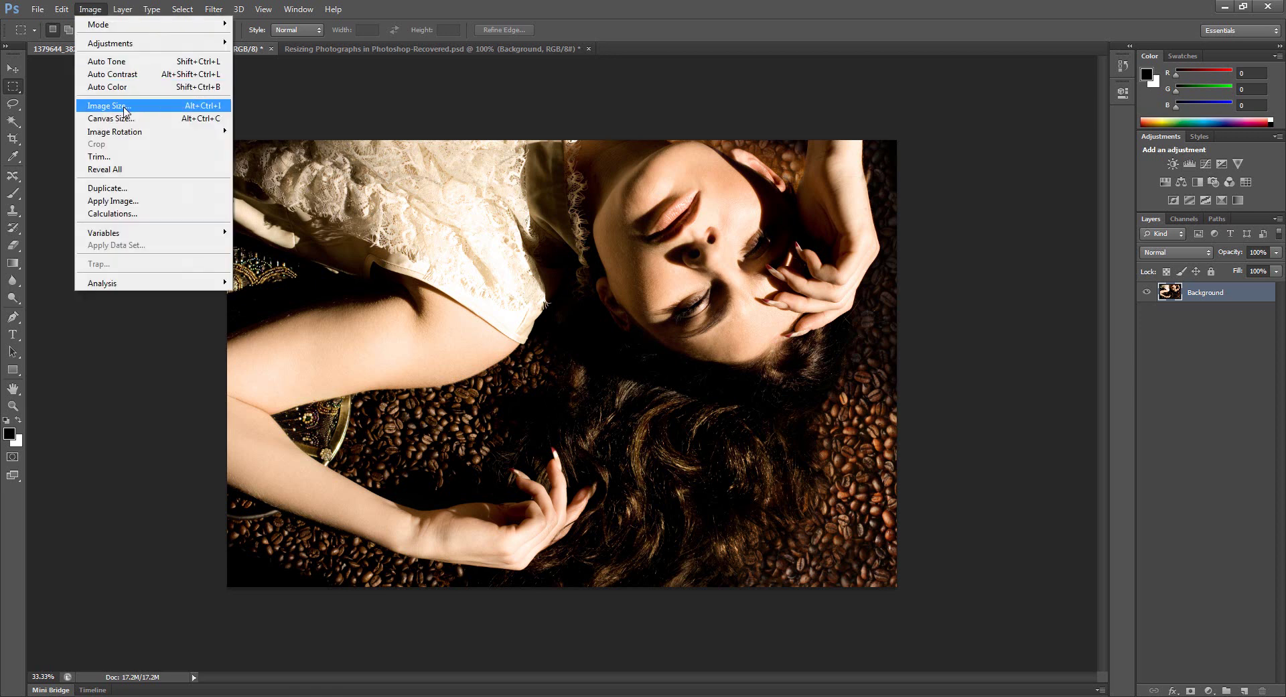
pyautogui.click(196, 111)
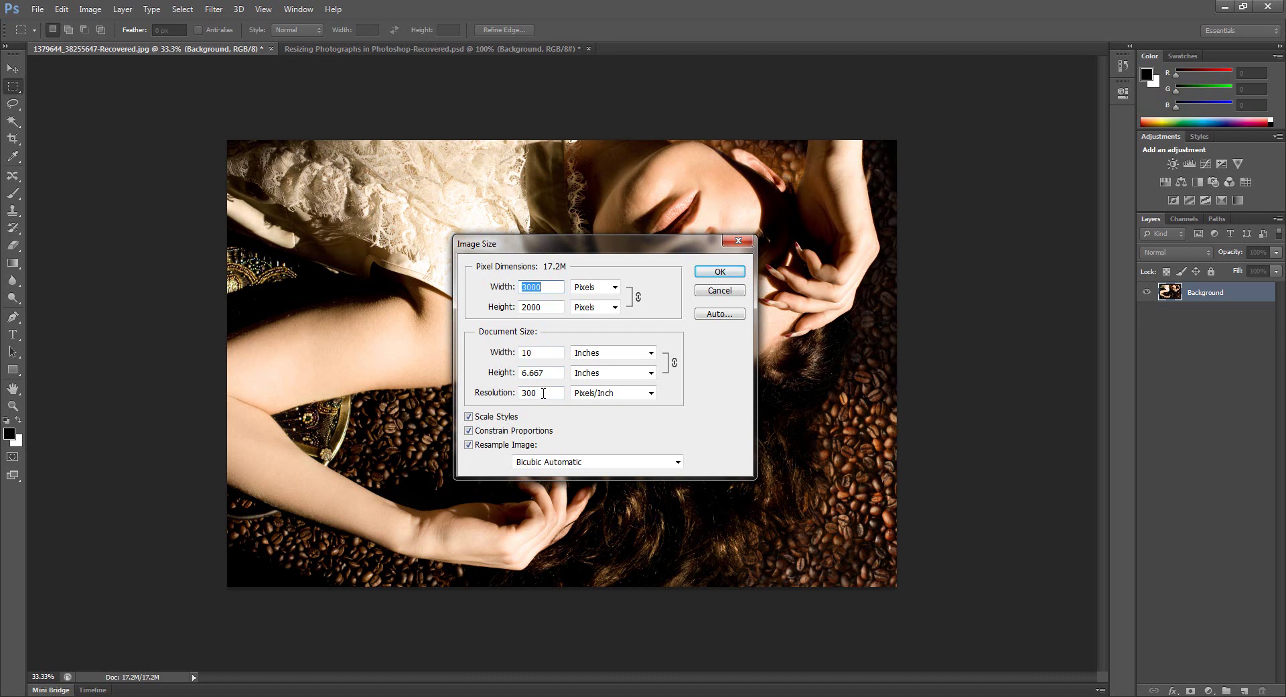
pyautogui.moveTo(543, 393); pyautogui.dragTo(519, 392)
pyautogui.write('72')
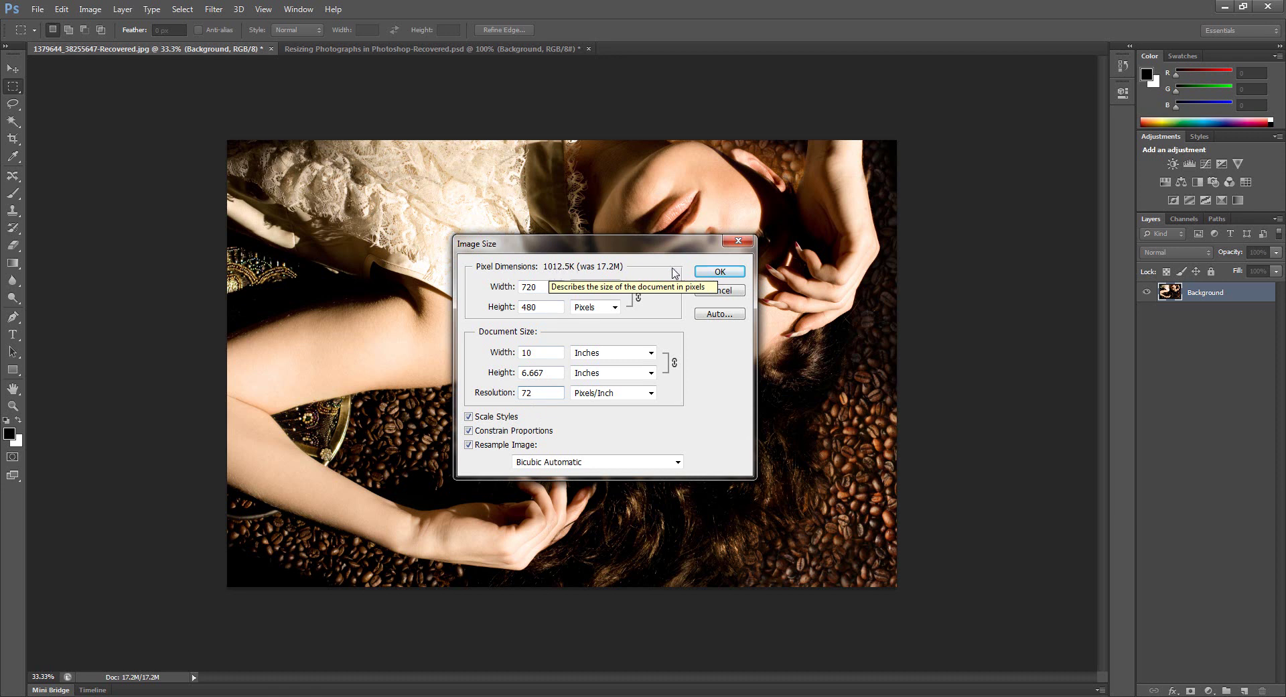
pyautogui.click(711, 273)
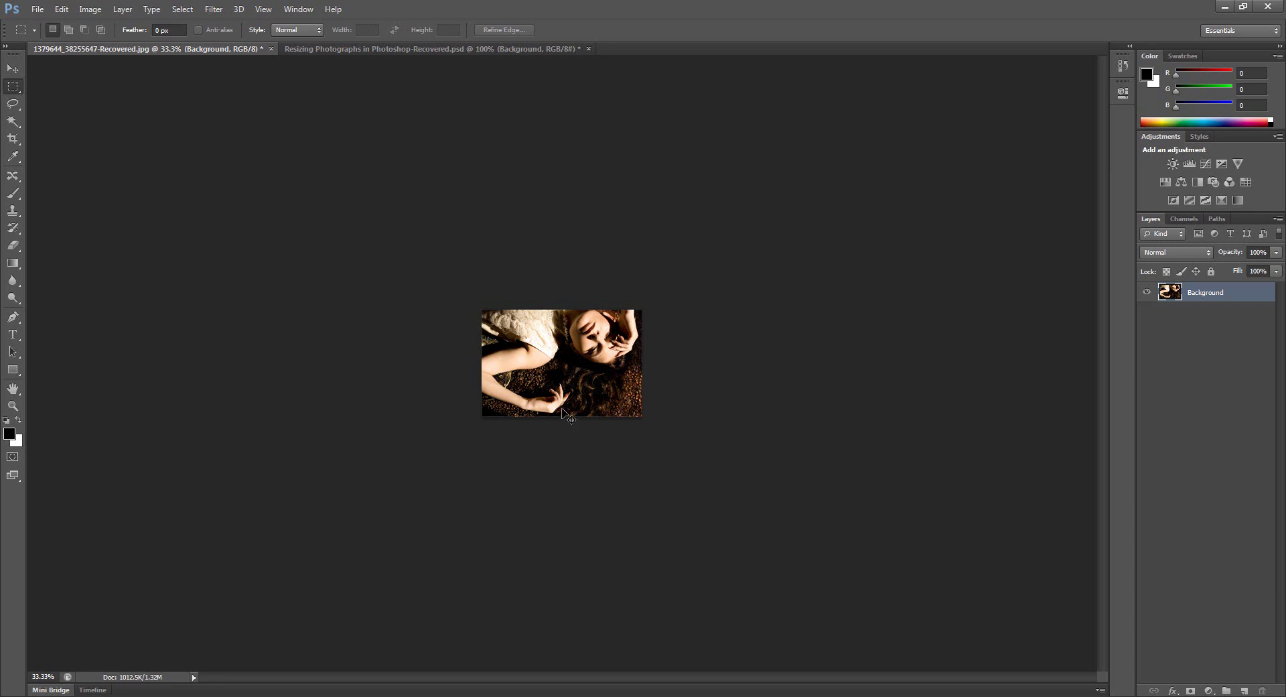
pyautogui.hotkey('ctrl', 'z')
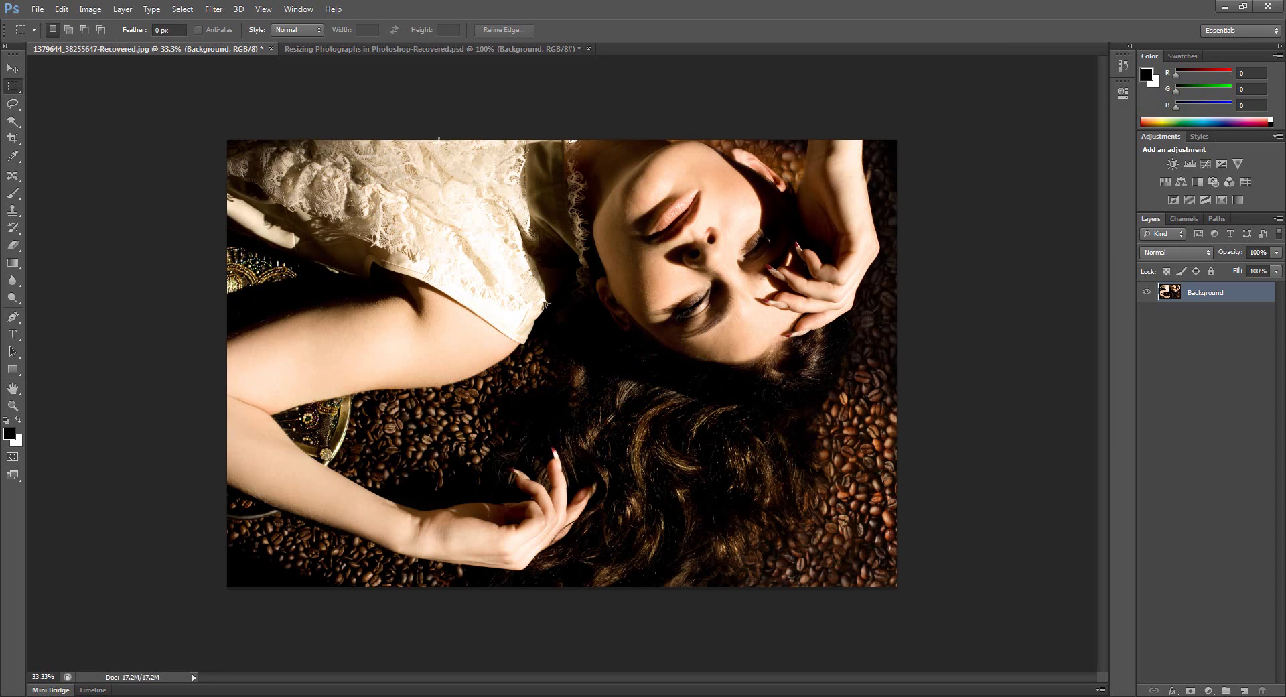
pyautogui.hotkey('ctrl', '0')
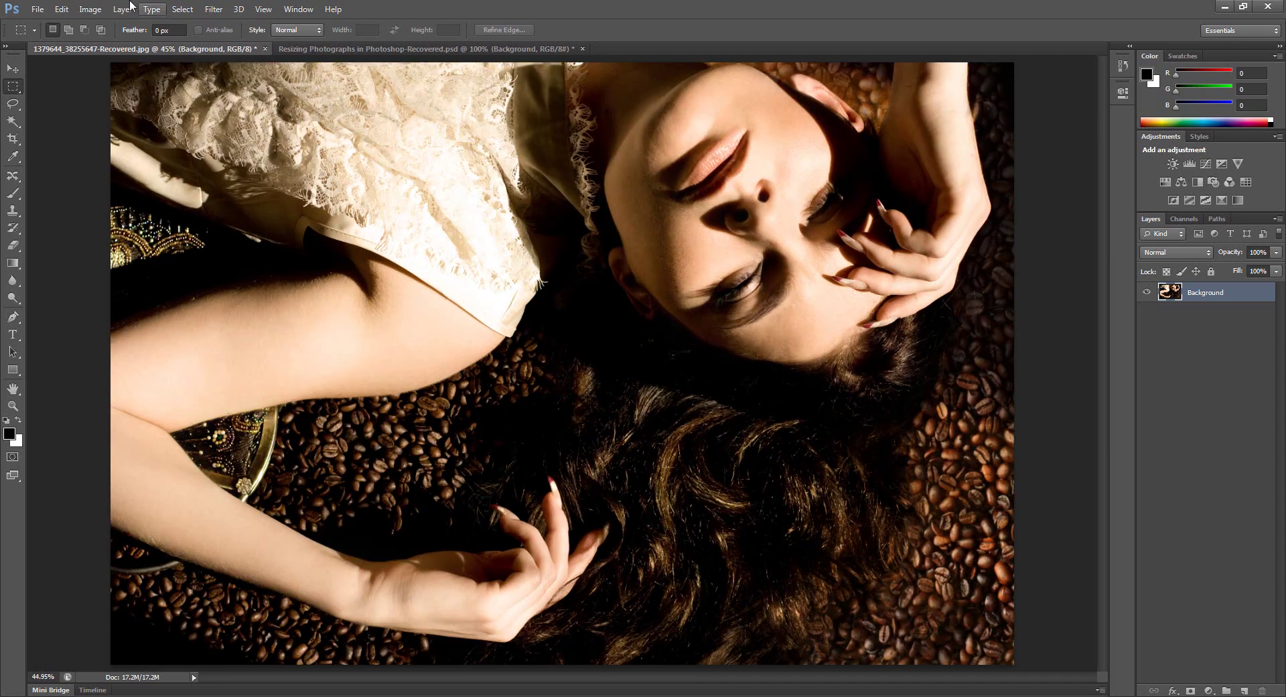
# Try resizing the photo proportionally to a document width of 5 inches, and undo the resize.
pyautogui.click(95, 10)
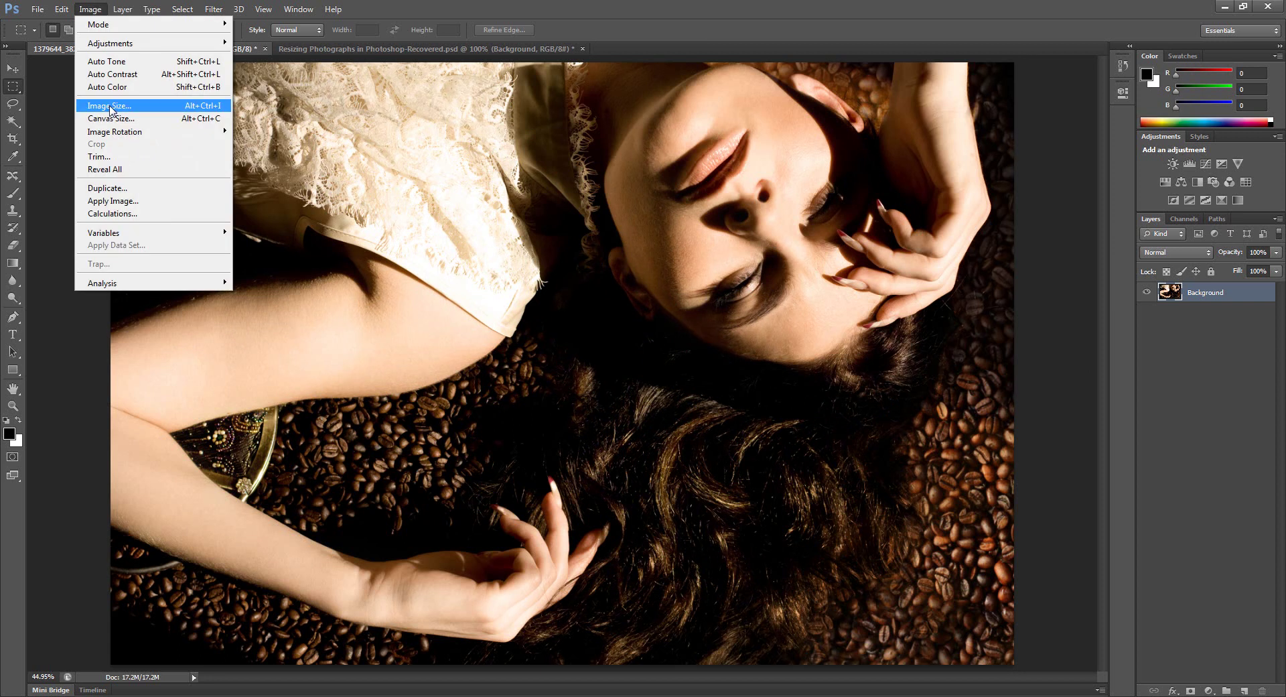
pyautogui.click(110, 108)
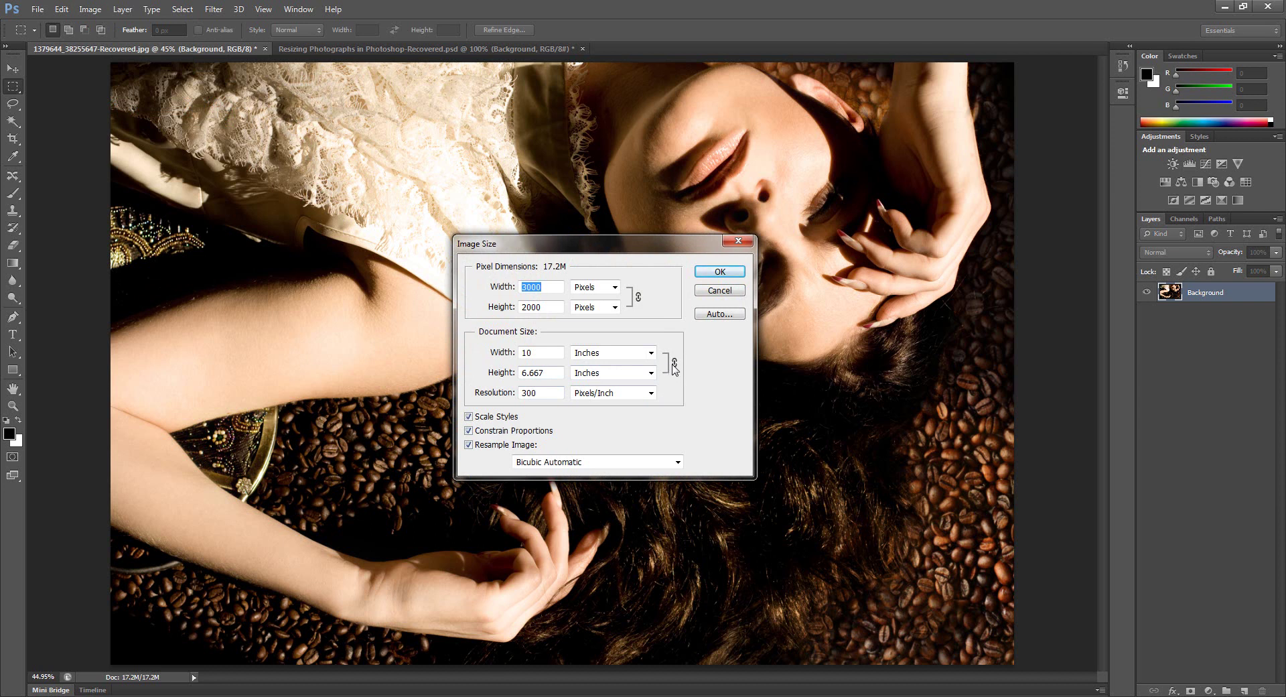
pyautogui.doubleClick(520, 351)
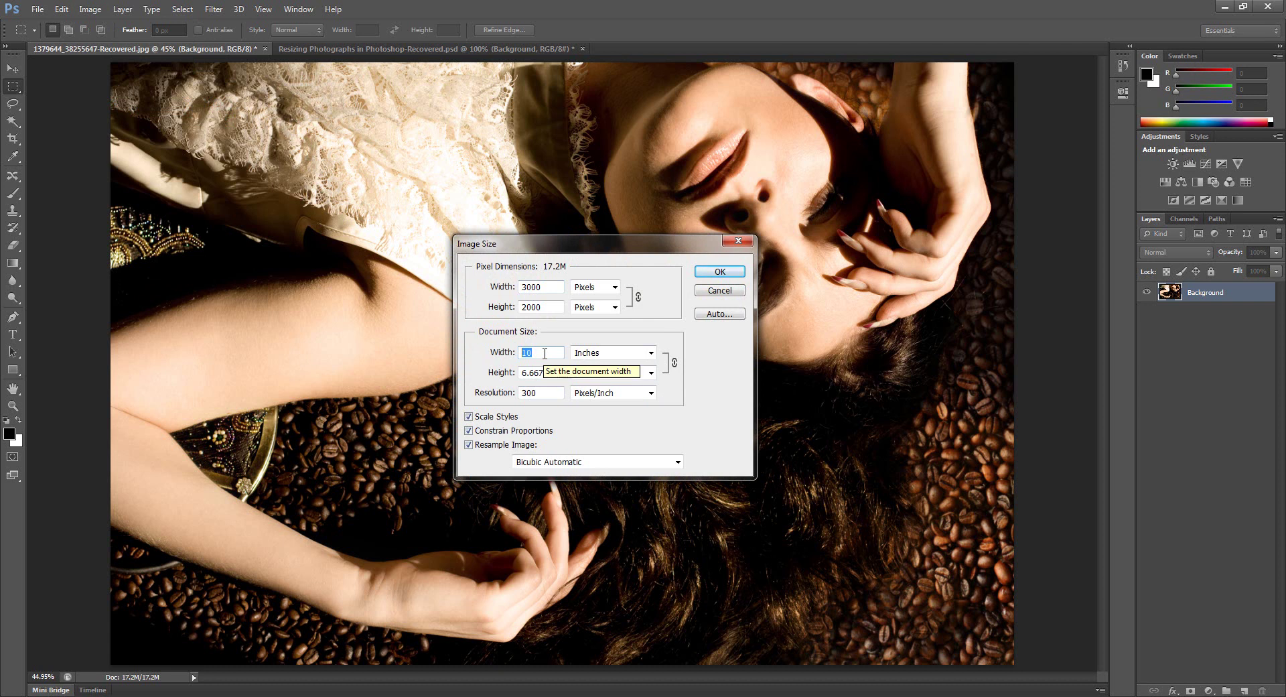
pyautogui.write('5')
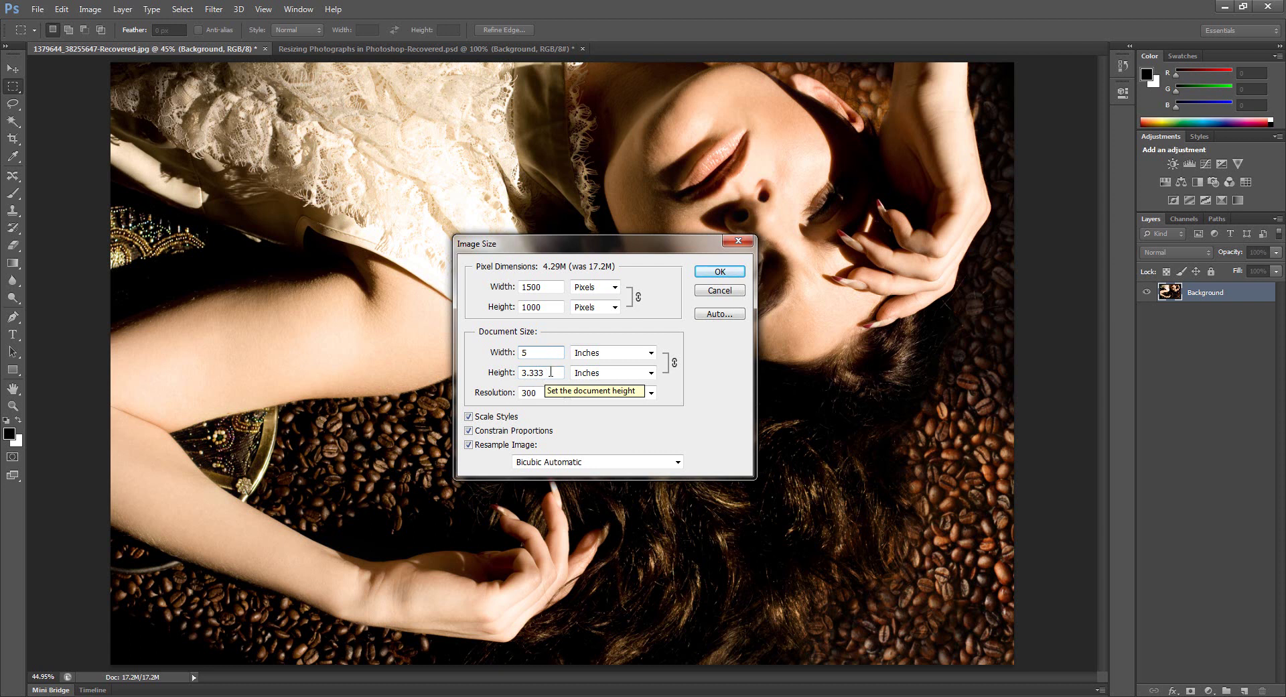
pyautogui.click(712, 273)
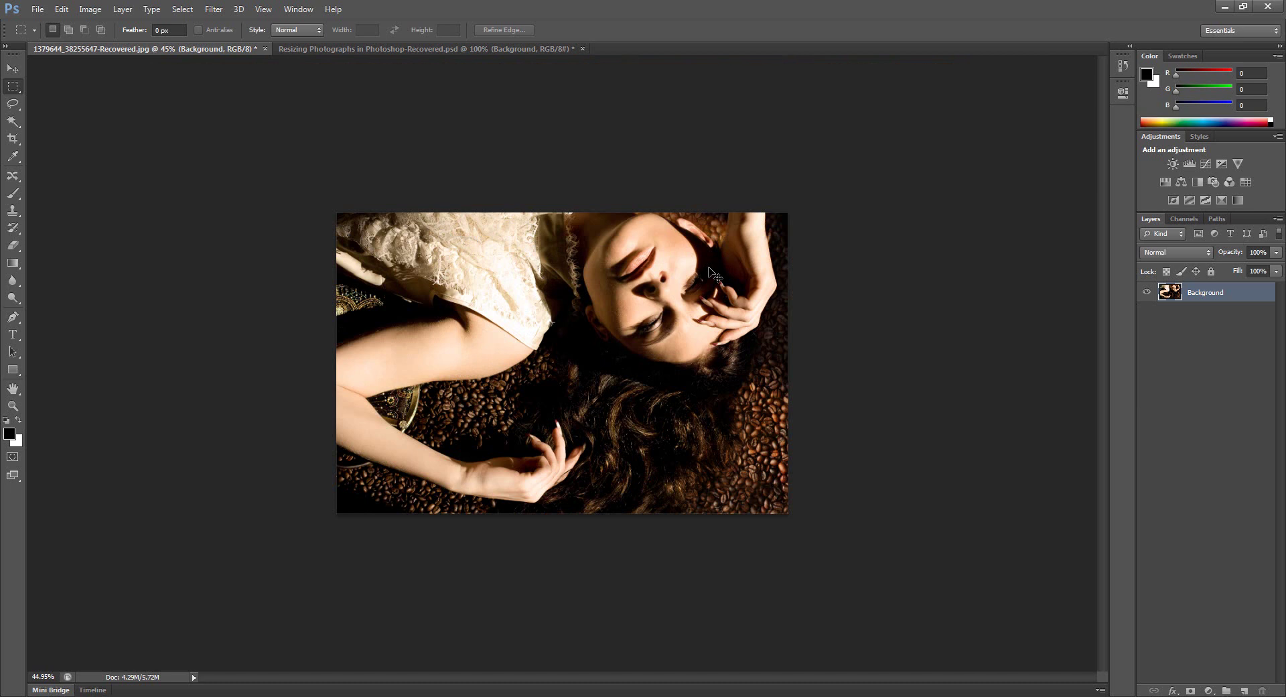
pyautogui.hotkey('ctrl', 'z')
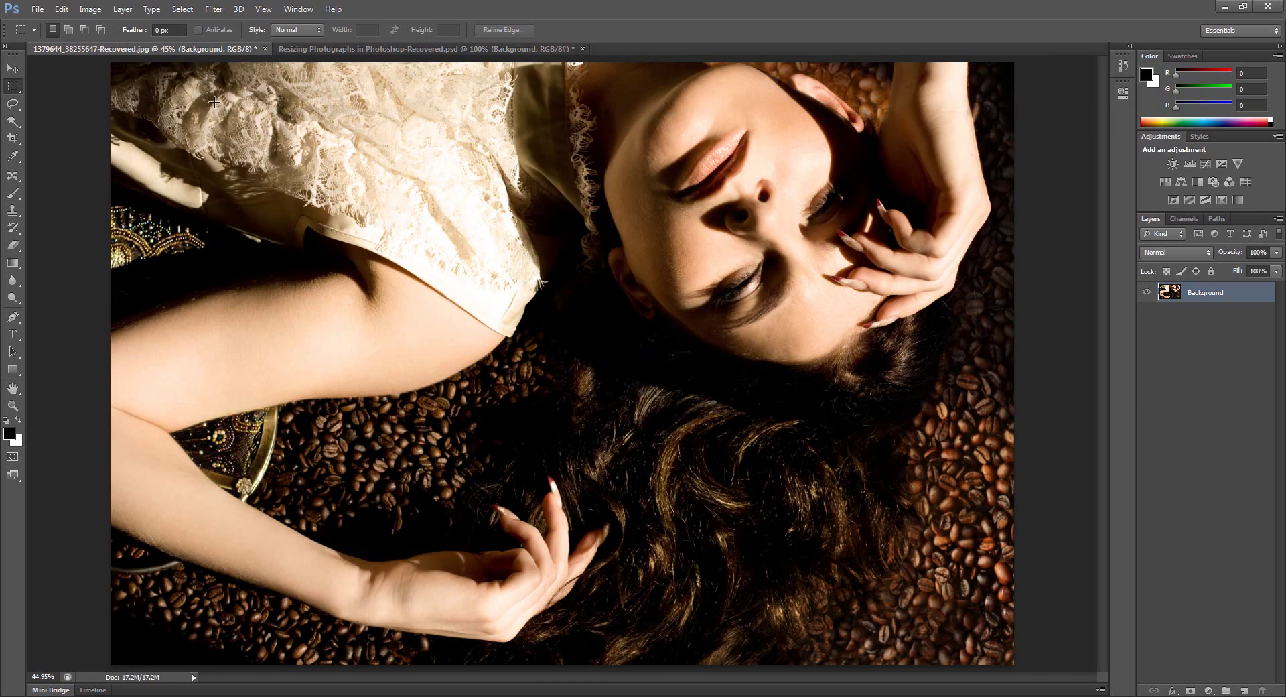
# Try resizing the photo to a document width of 5 inches with Constrain Proportions off, and undo the resize.
pyautogui.click(106, 9)
pyautogui.click(117, 106)
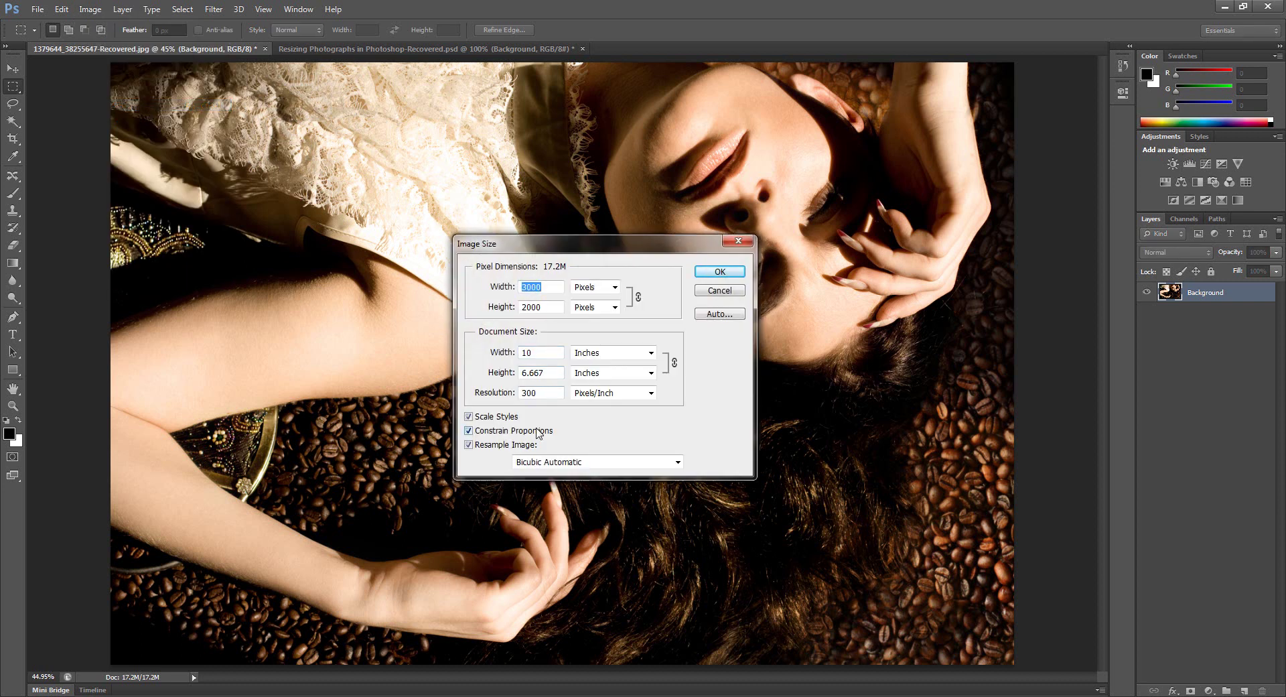
pyautogui.click(520, 436)
pyautogui.doubleClick(544, 353)
pyautogui.write('5')
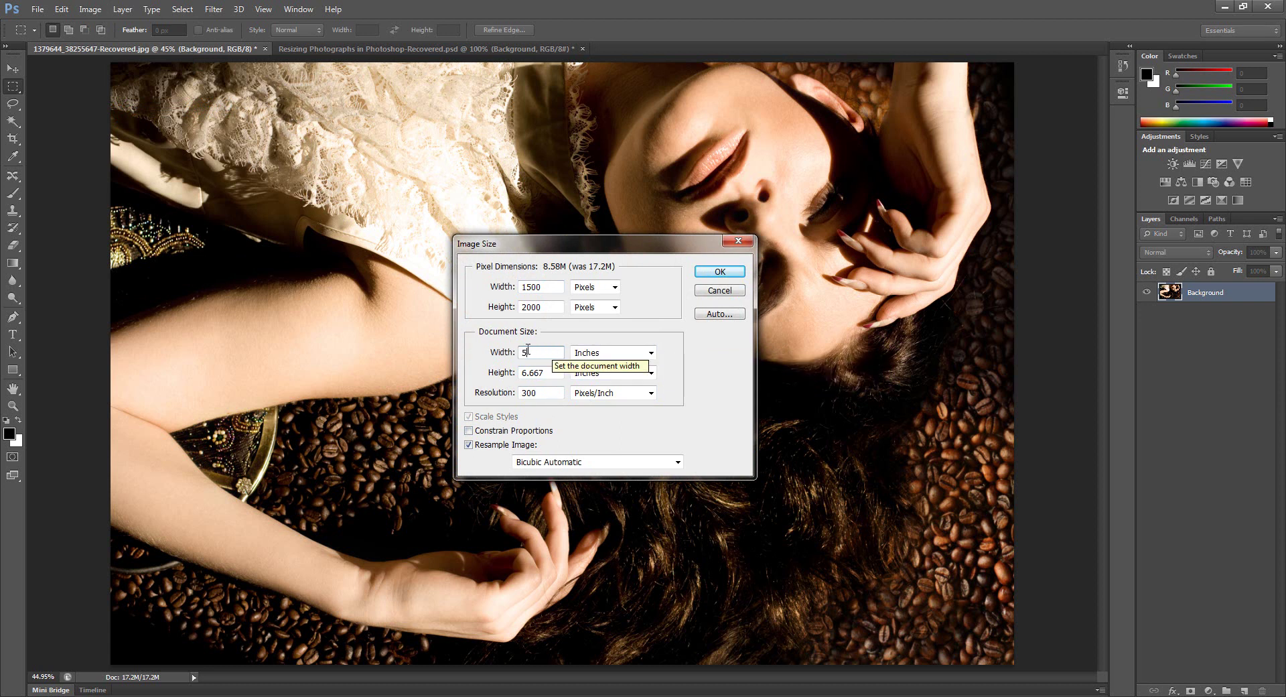
pyautogui.click(705, 272)
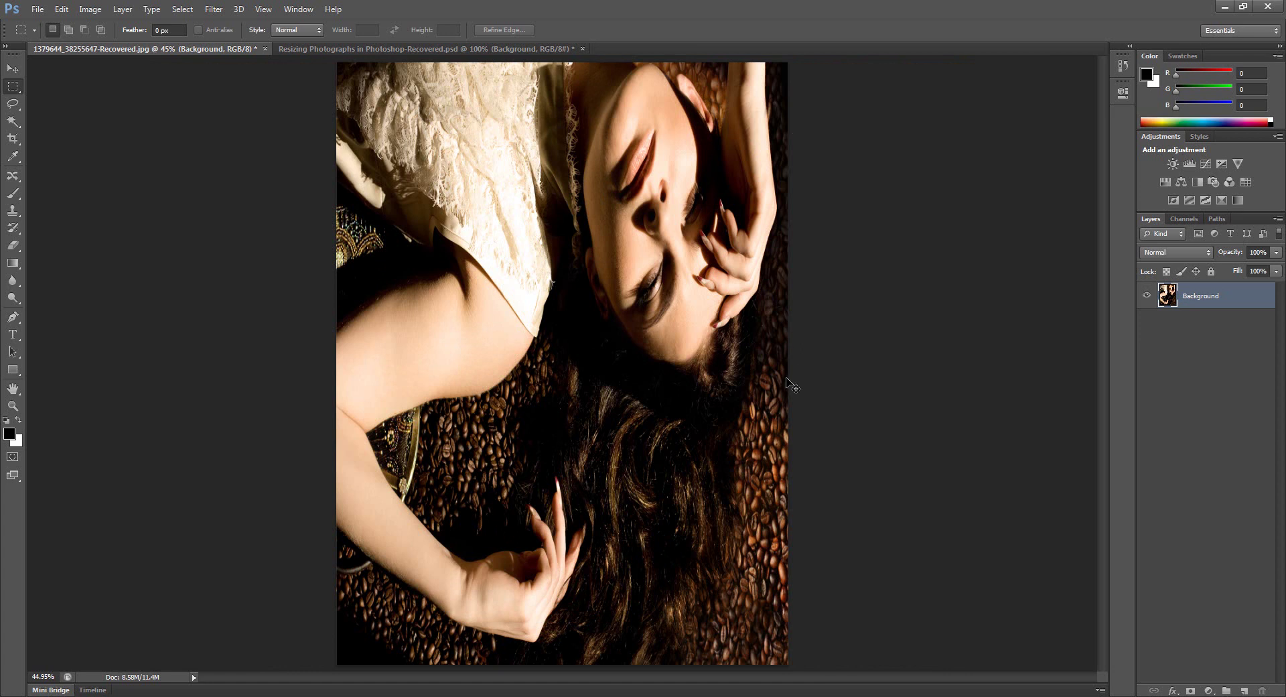
pyautogui.hotkey('ctrl', 'z')
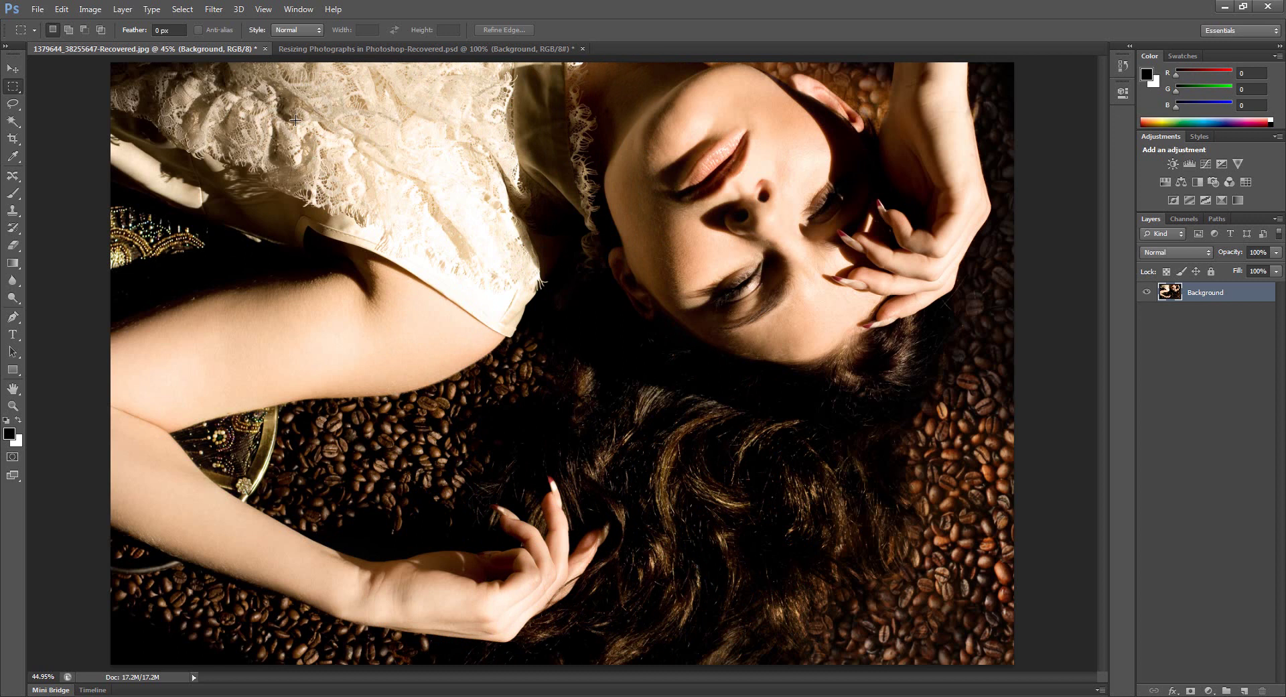
# Turn Constrain Proportions and Scale Styles back on in the image size settings and apply them.
pyautogui.click(90, 8)
pyautogui.click(120, 105)
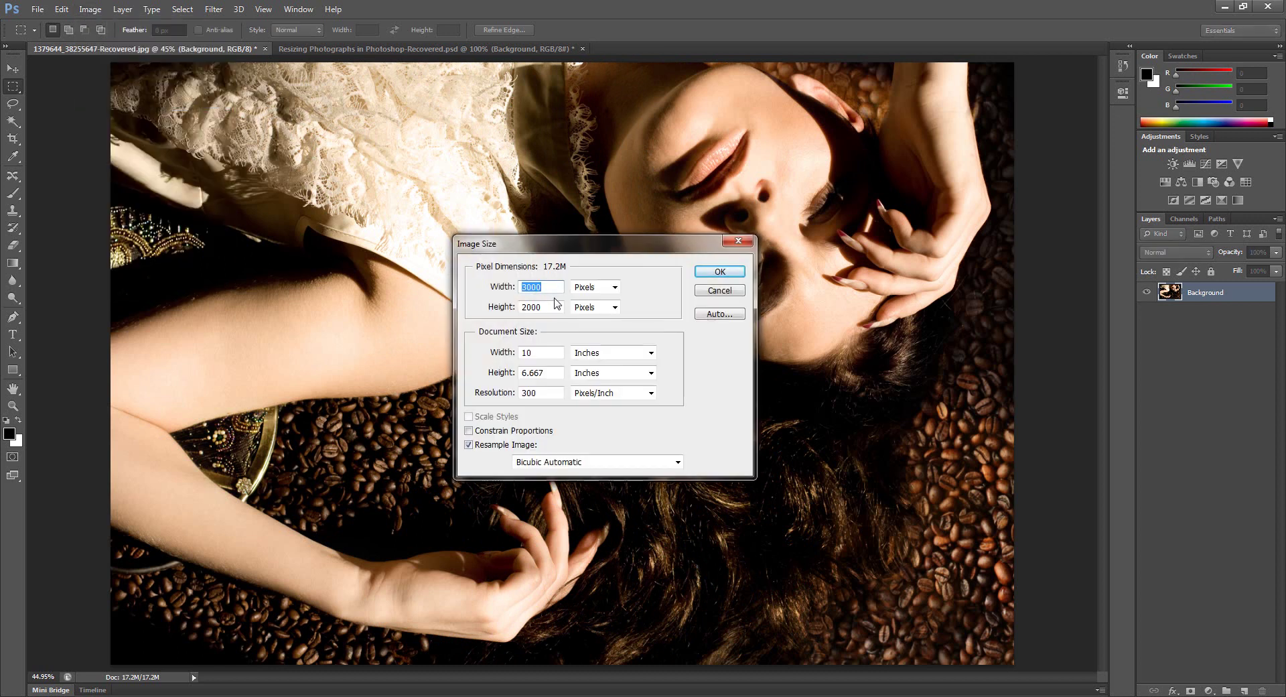
pyautogui.moveTo(554, 253); pyautogui.dragTo(570, 243)
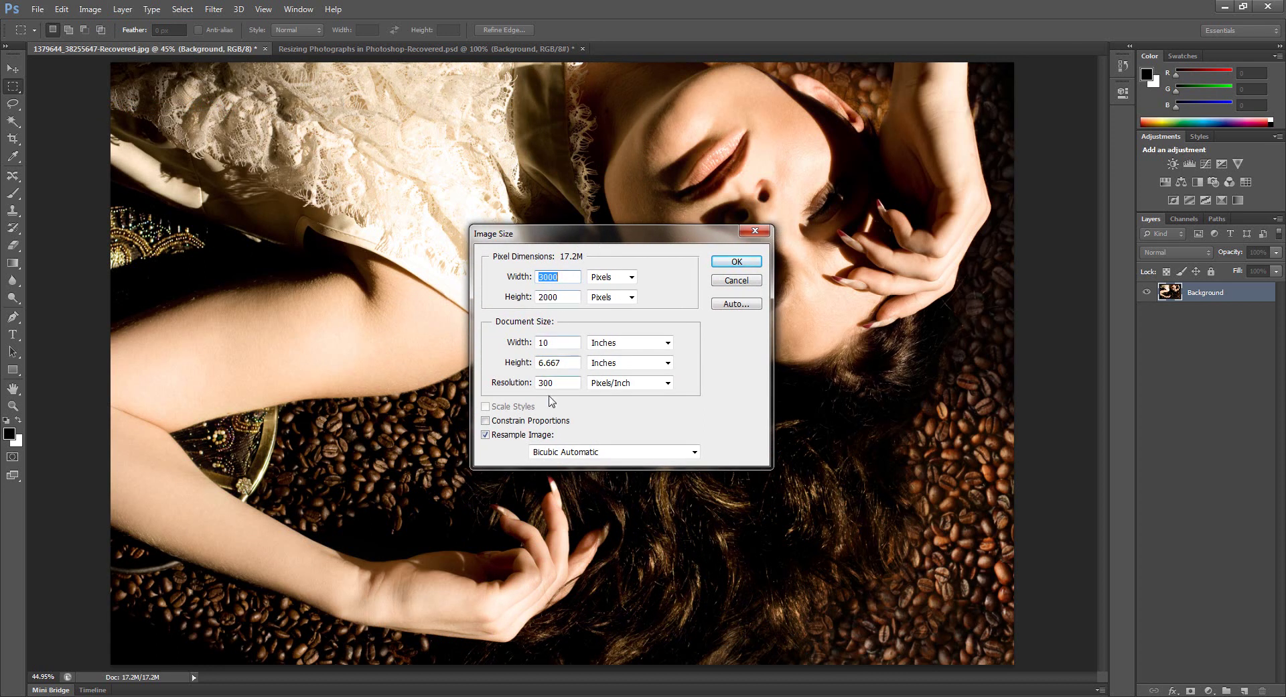
pyautogui.click(521, 421)
pyautogui.click(493, 409)
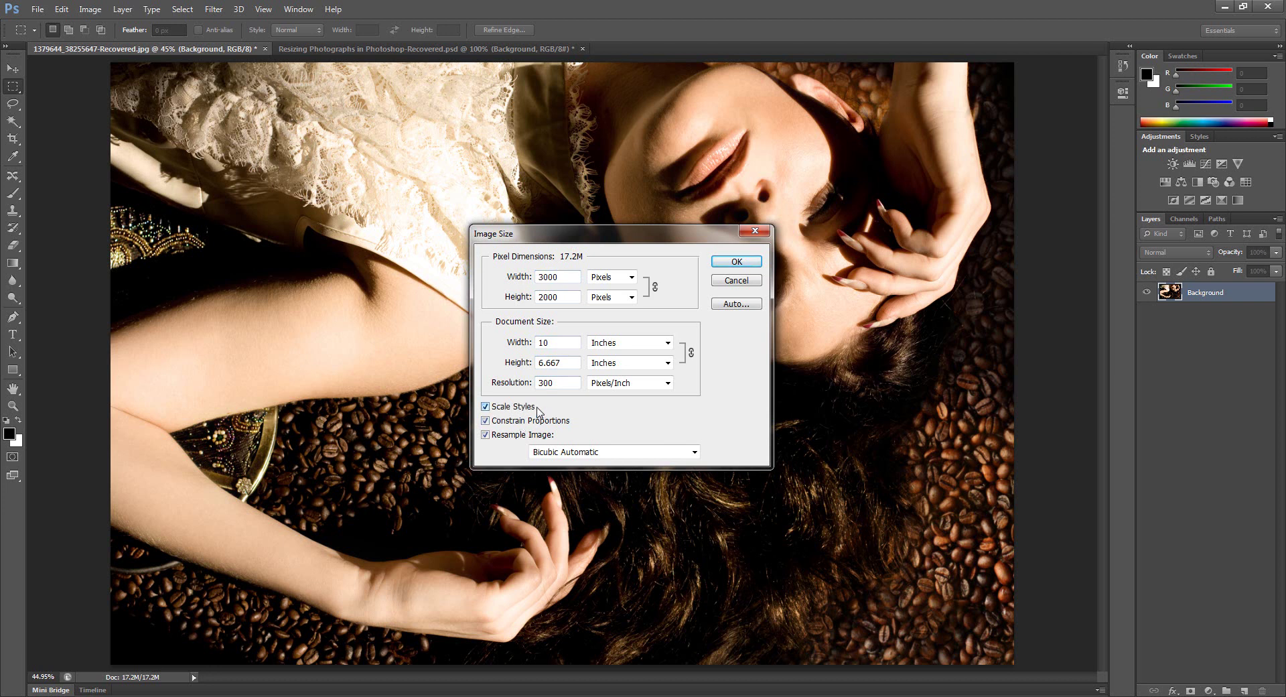
pyautogui.click(724, 263)
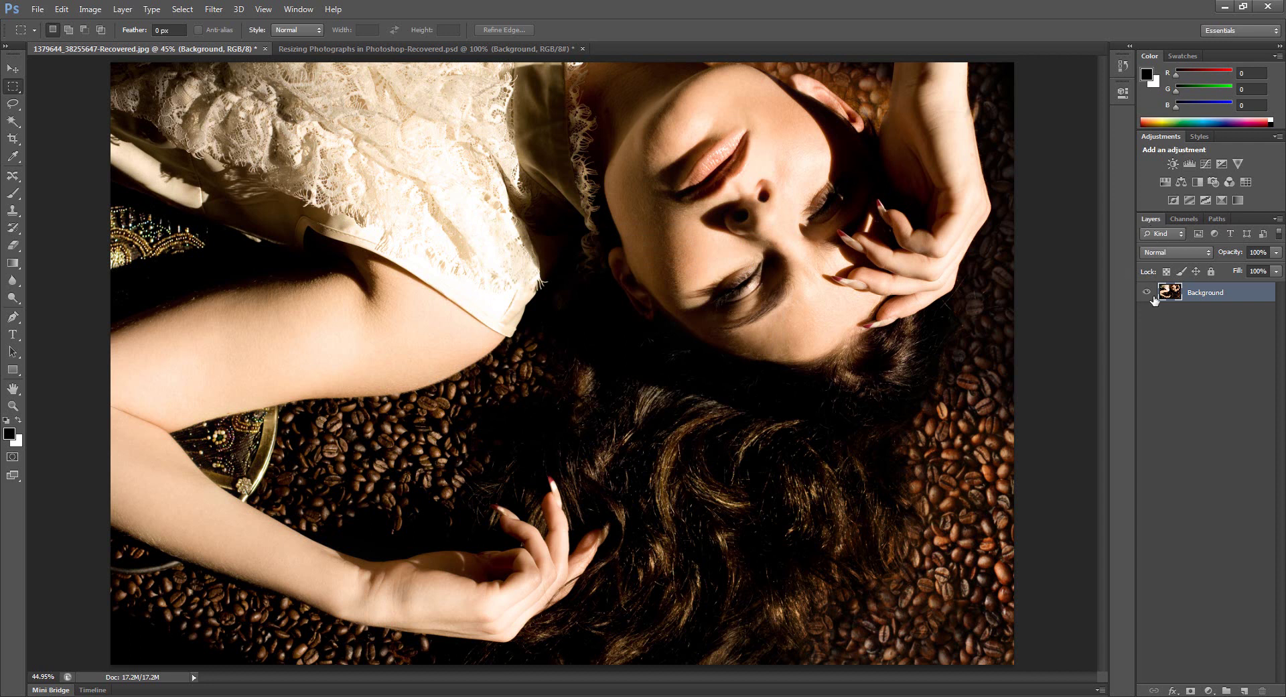
# Lock all attributes of the Background layer and try to paint on the photo with the Brush tool.
pyautogui.click(1210, 271)
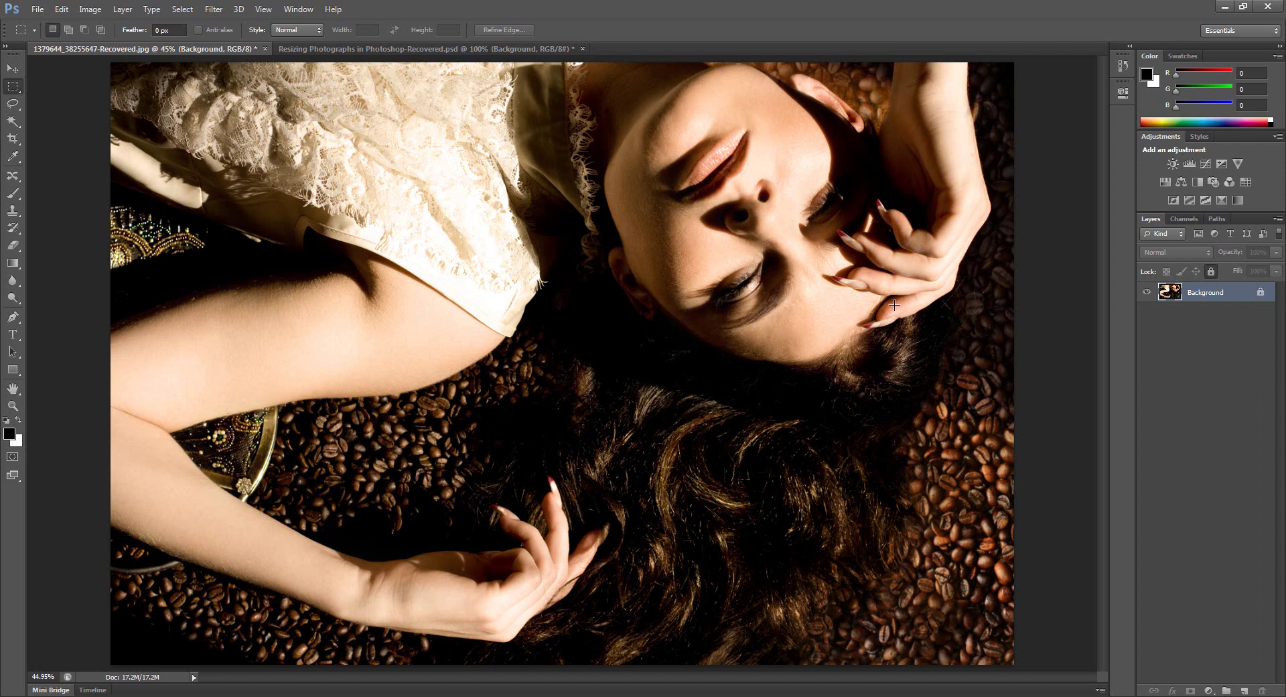
pyautogui.click(12, 195)
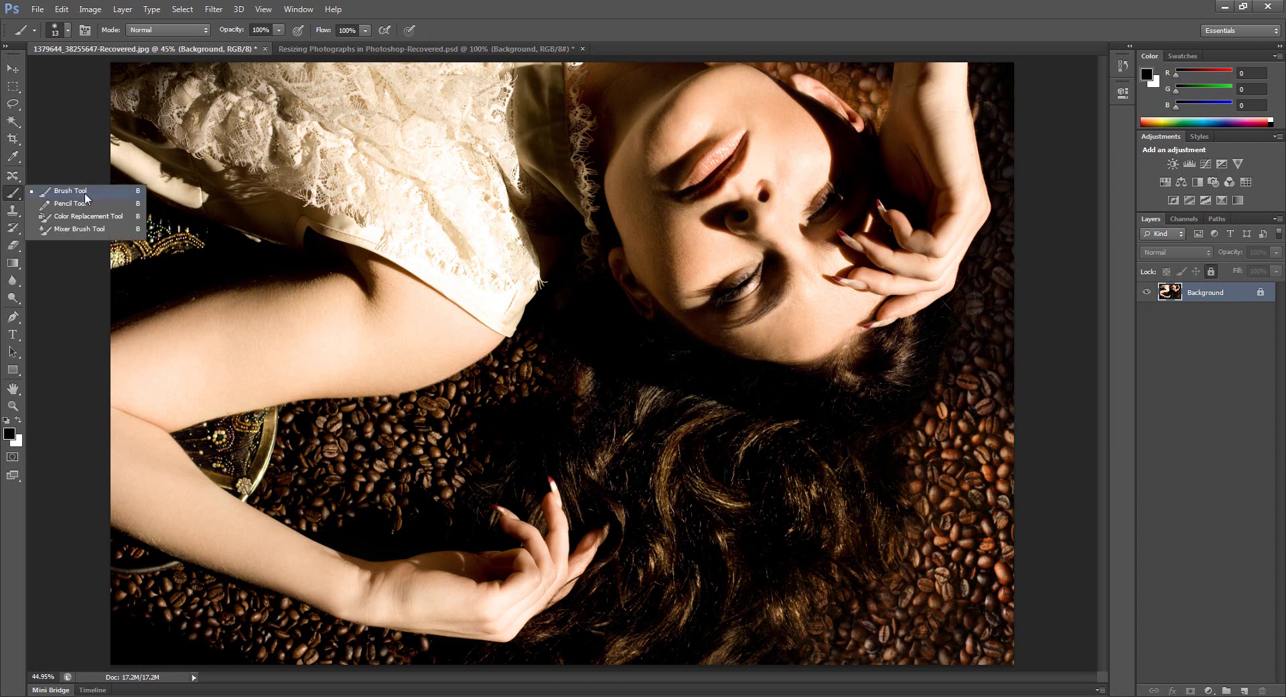
pyautogui.click(78, 195)
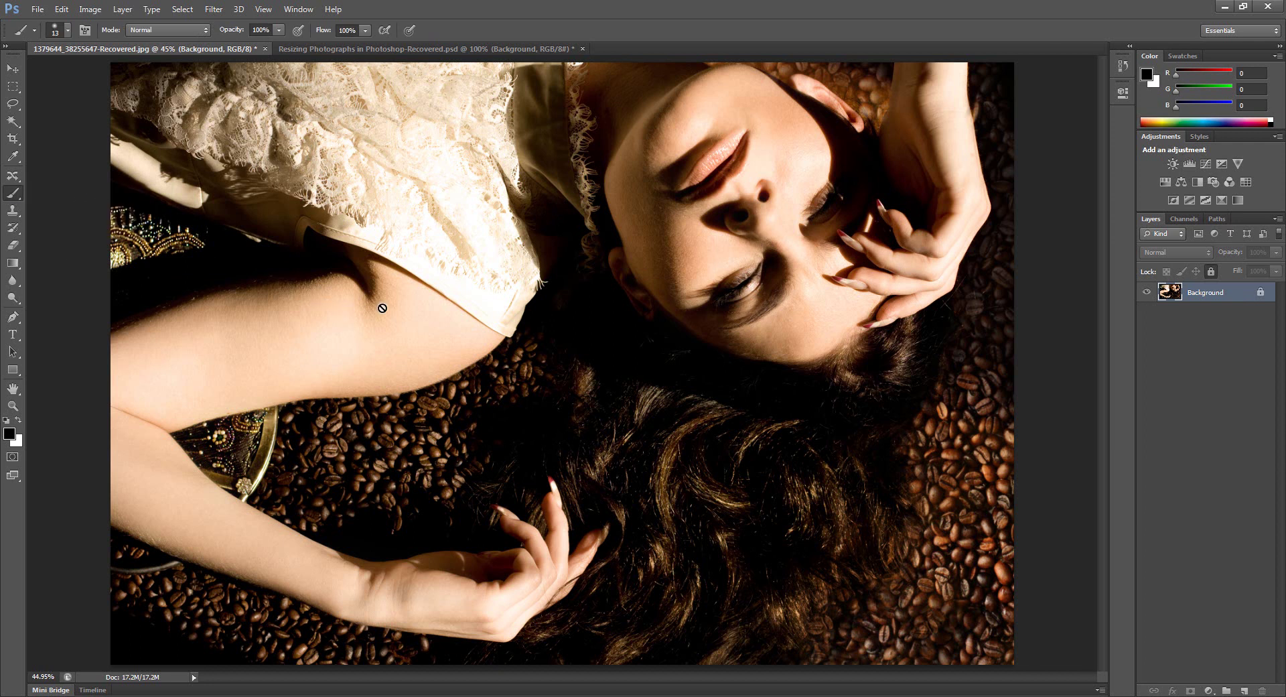
pyautogui.click(771, 126)
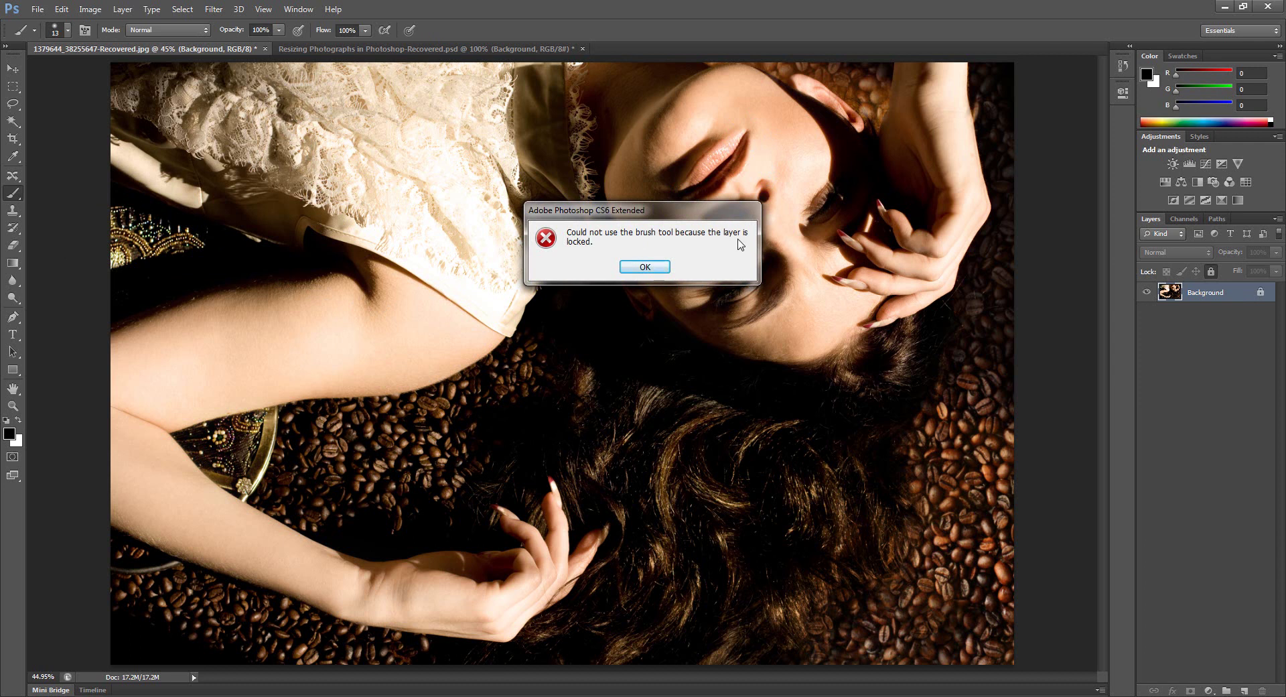
pyautogui.click(667, 266)
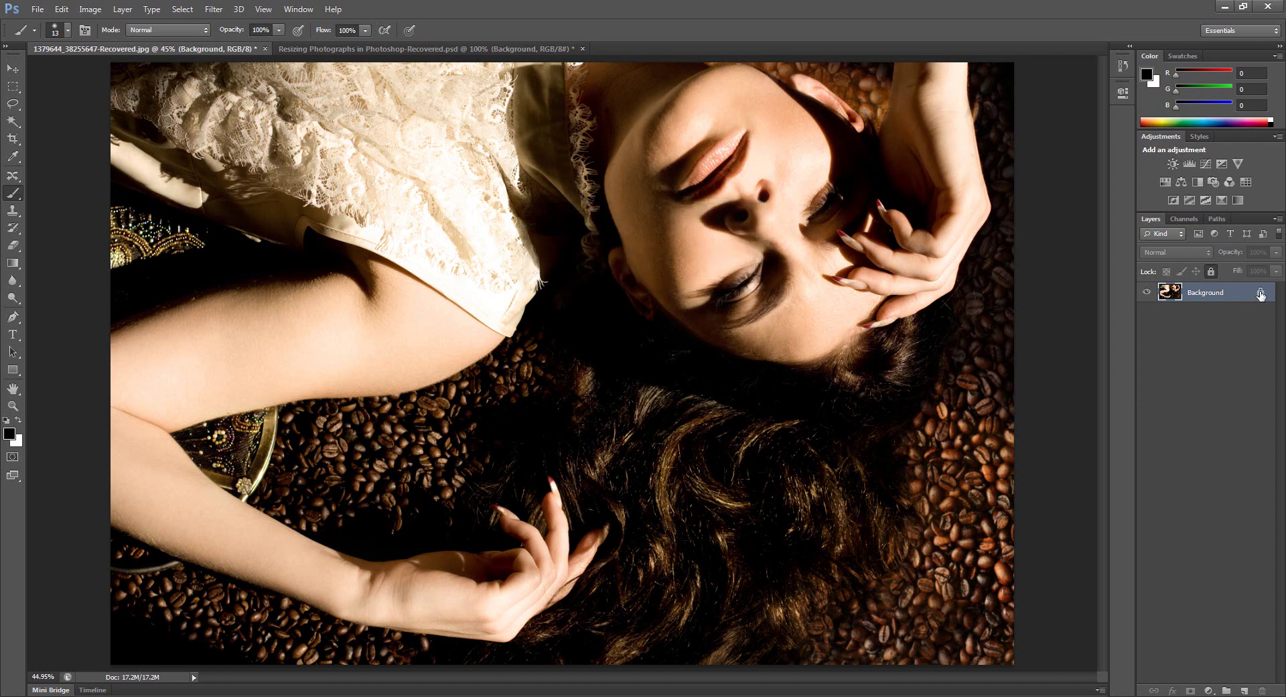
# Unlock the Background layer, lock it again, and discard its lock.
pyautogui.click(1212, 272)
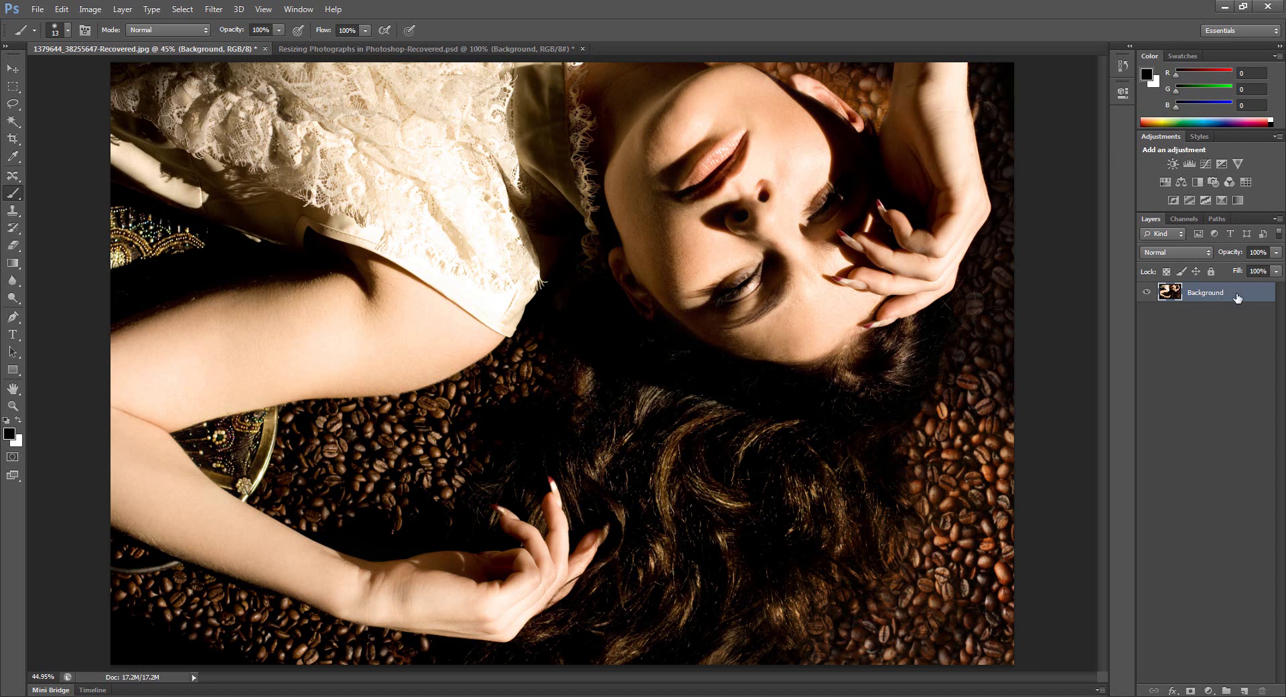
pyautogui.click(1210, 272)
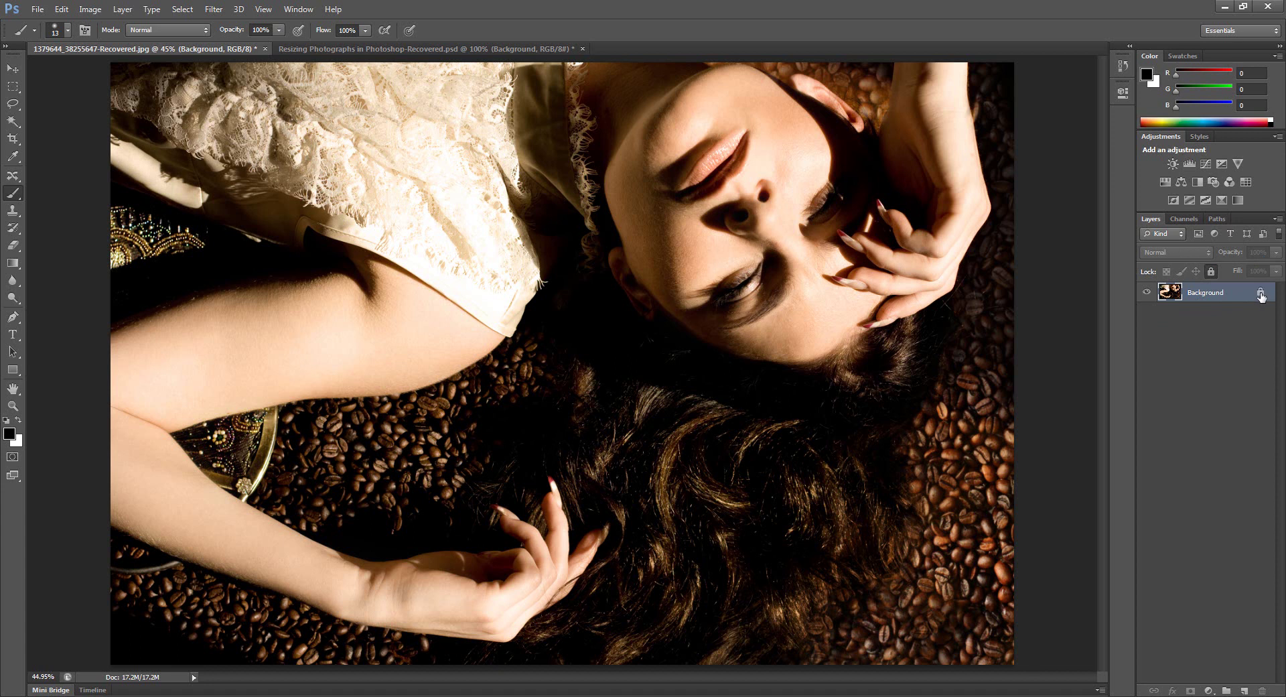
pyautogui.moveTo(1260, 294); pyautogui.dragTo(1264, 690)
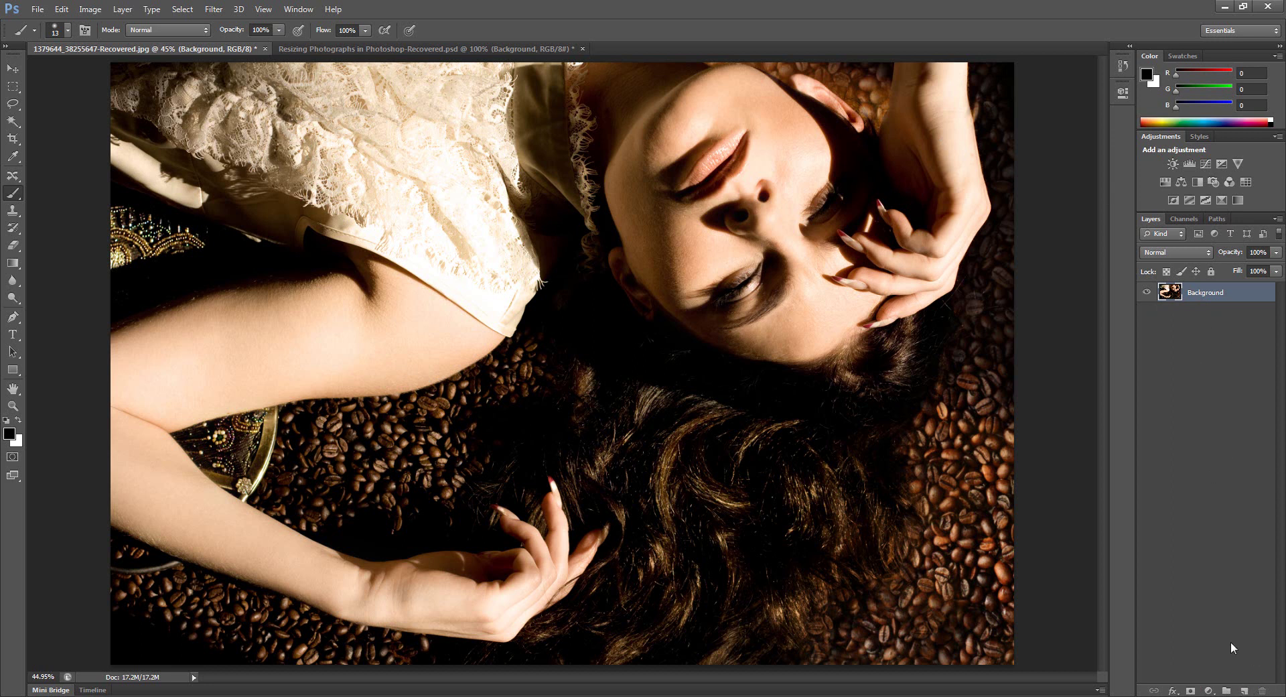
# Add a new empty layer and rename the photo's layer as Photo.
pyautogui.click(1244, 691)
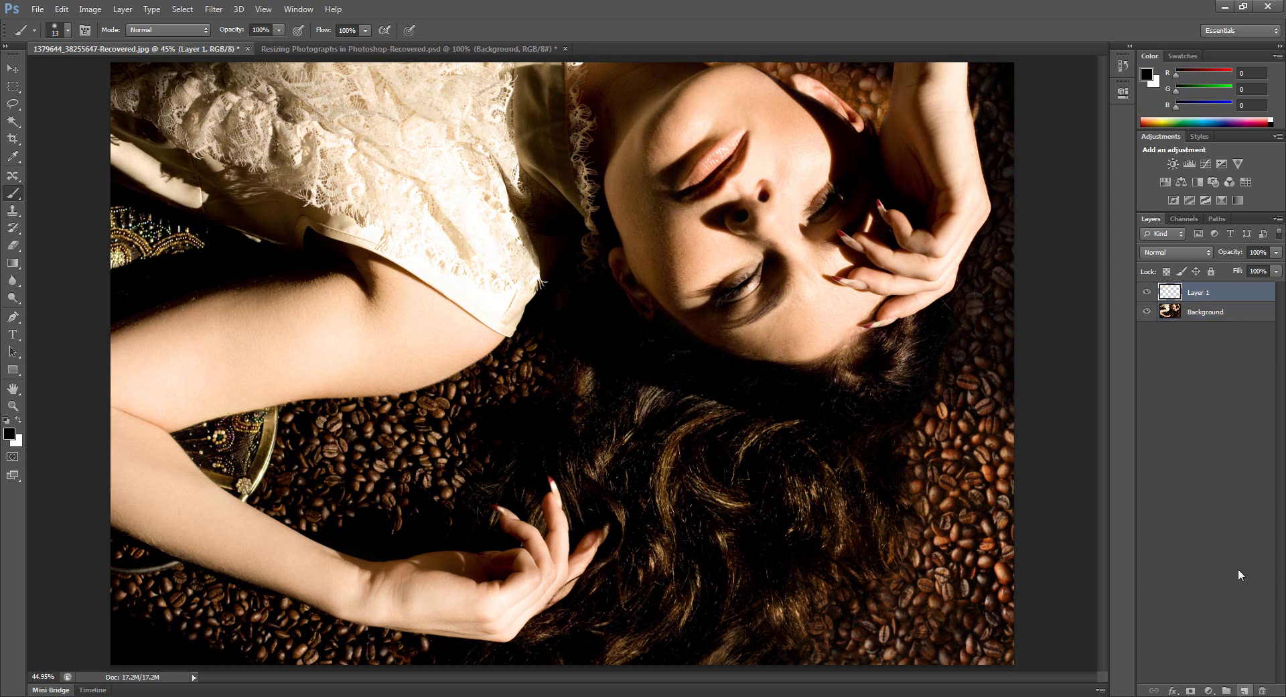
pyautogui.click(1198, 317)
pyautogui.doubleClick(1199, 313)
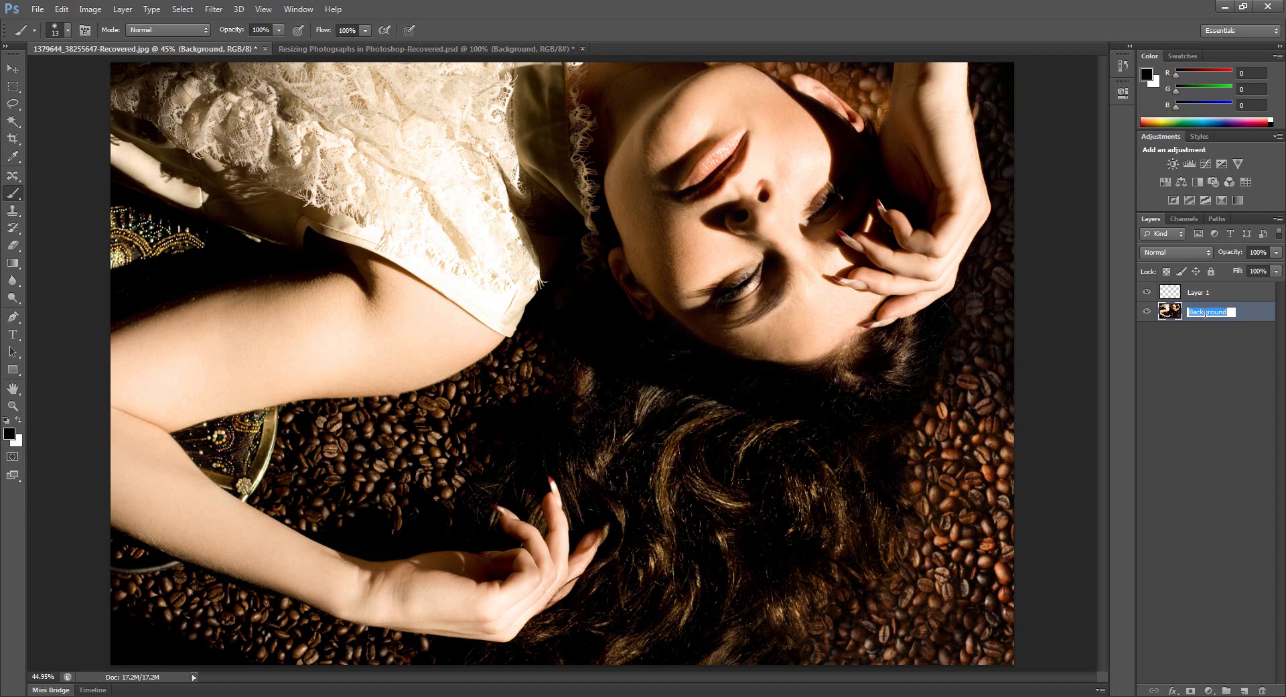
pyautogui.write('Photo')
pyautogui.press('Return')
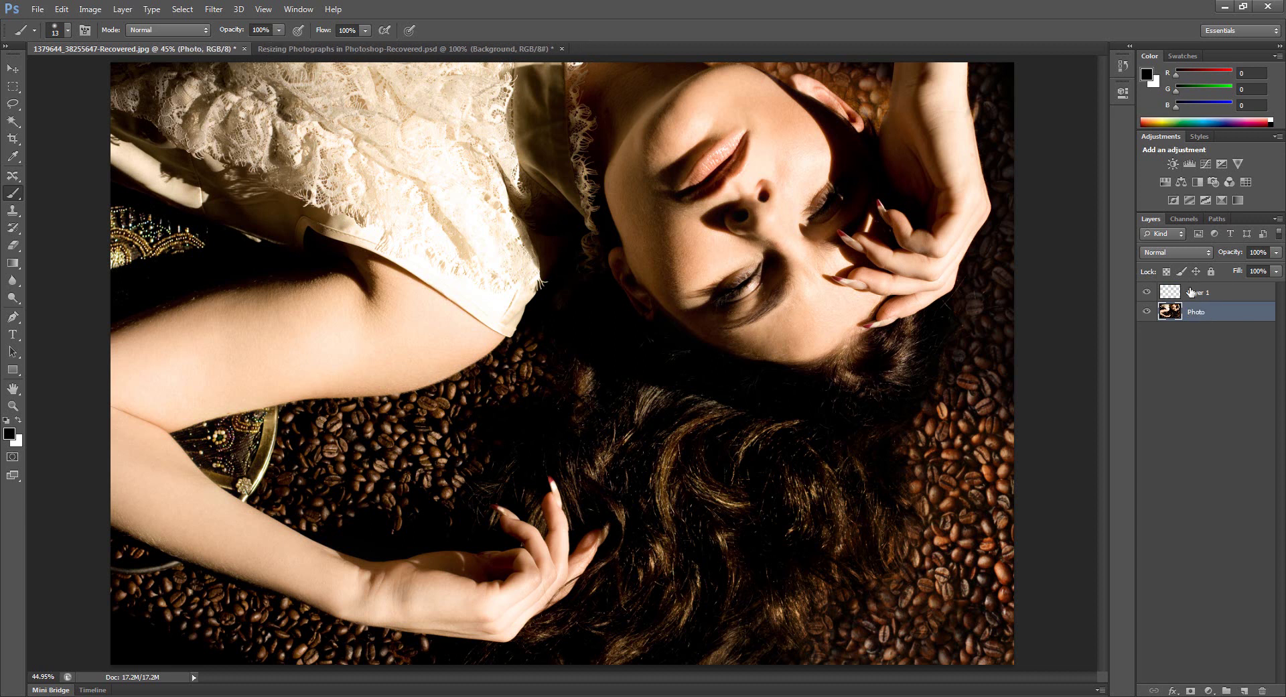
# Rename the new empty layer above the photo as Background.
pyautogui.doubleClick(1199, 292)
pyautogui.write('Background')
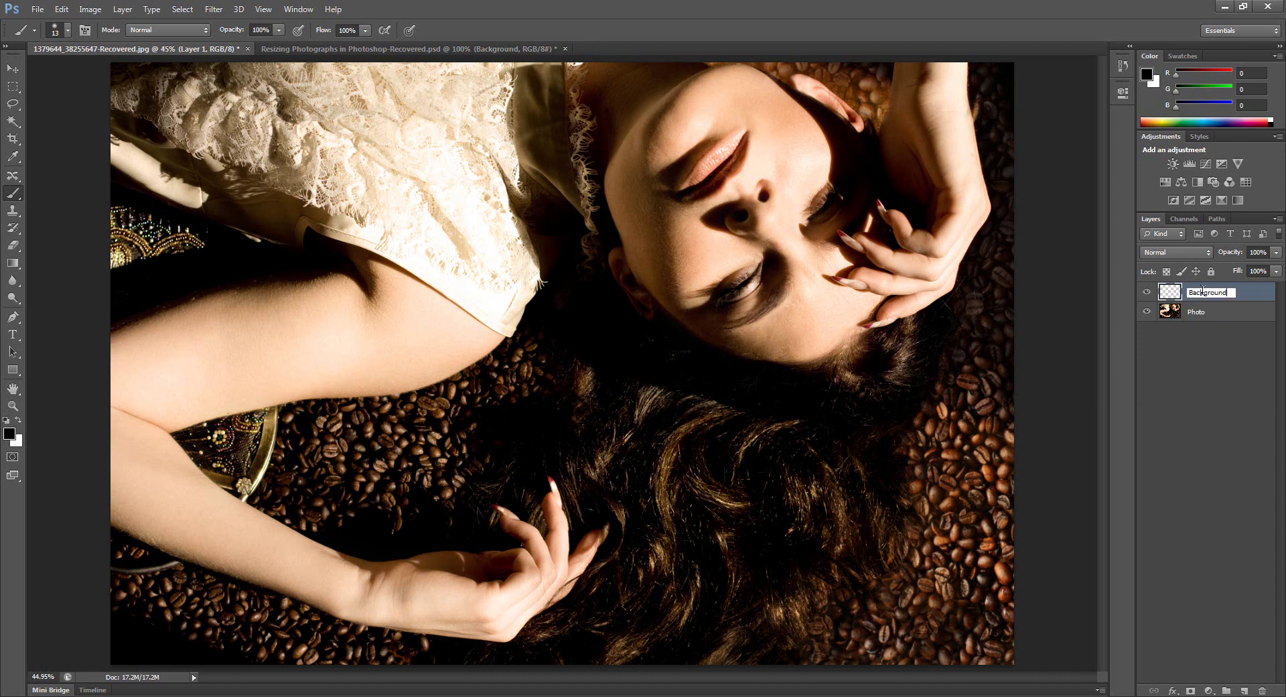
pyautogui.press('Return')
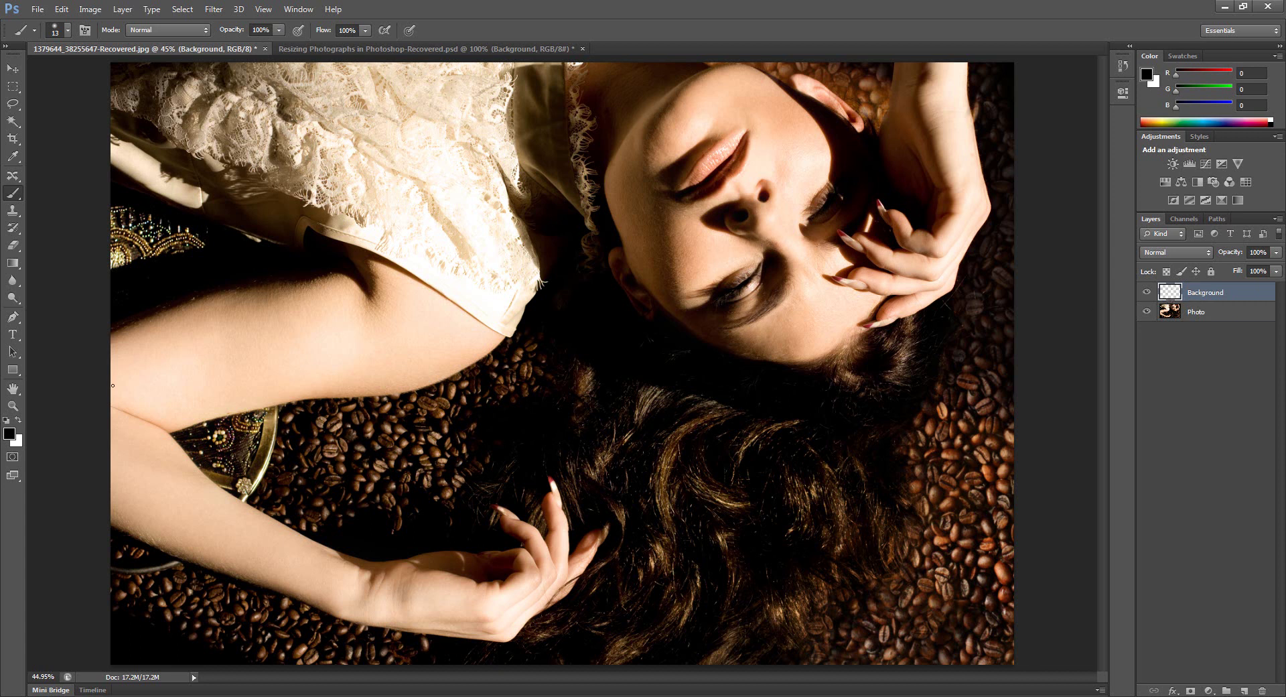
# Set the foreground colour to grey (RGB 165, 165, 165) and fill the Background layer with it using the Paint Bucket tool.
pyautogui.click(10, 434)
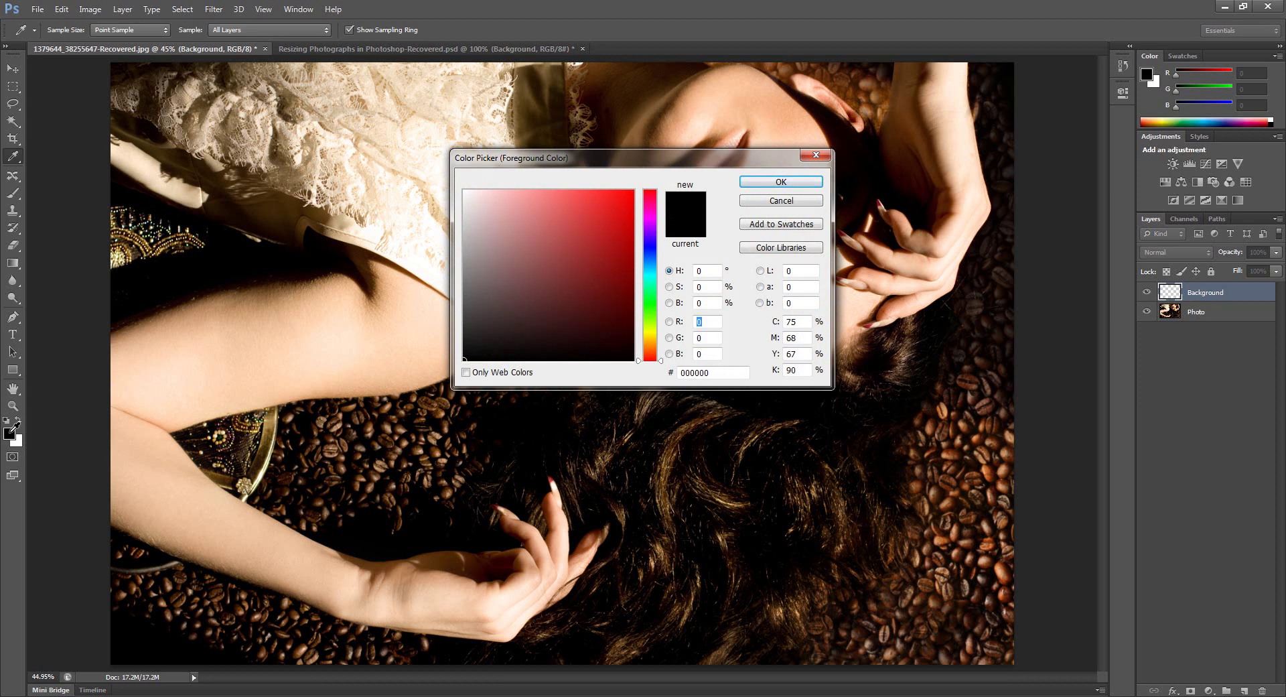
pyautogui.moveTo(478, 253); pyautogui.dragTo(465, 250)
pyautogui.click(777, 182)
pyautogui.press('b')
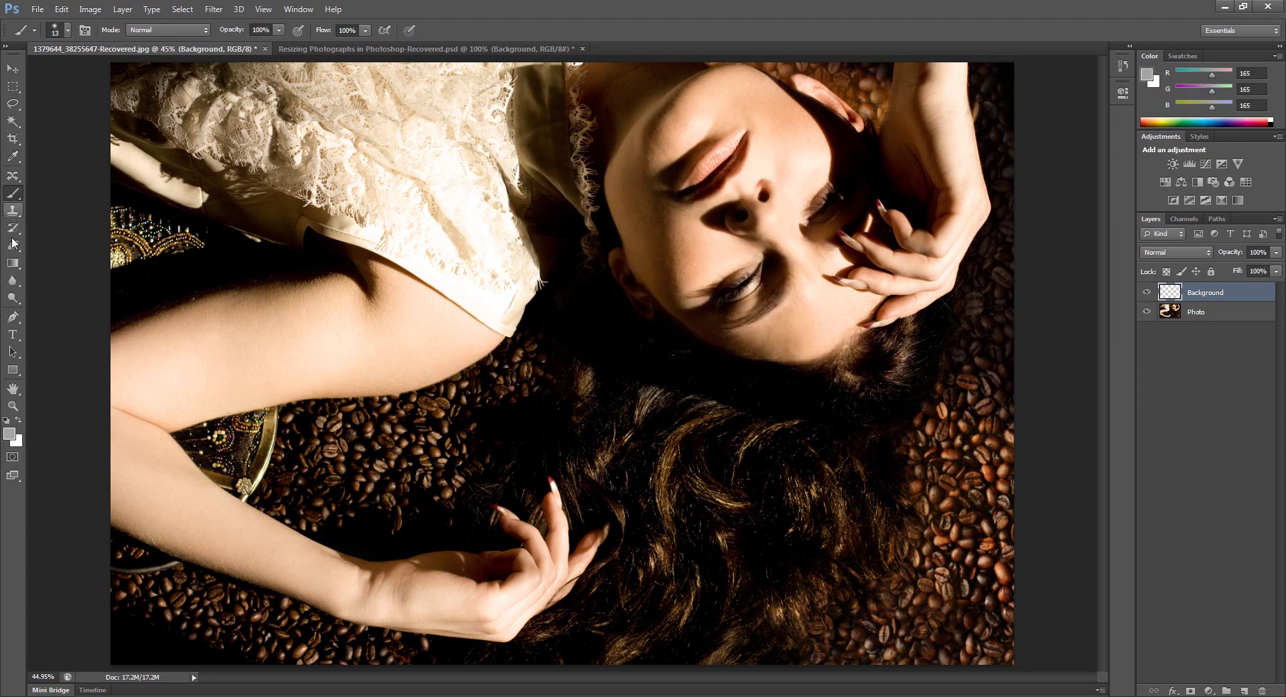
pyautogui.click(13, 266)
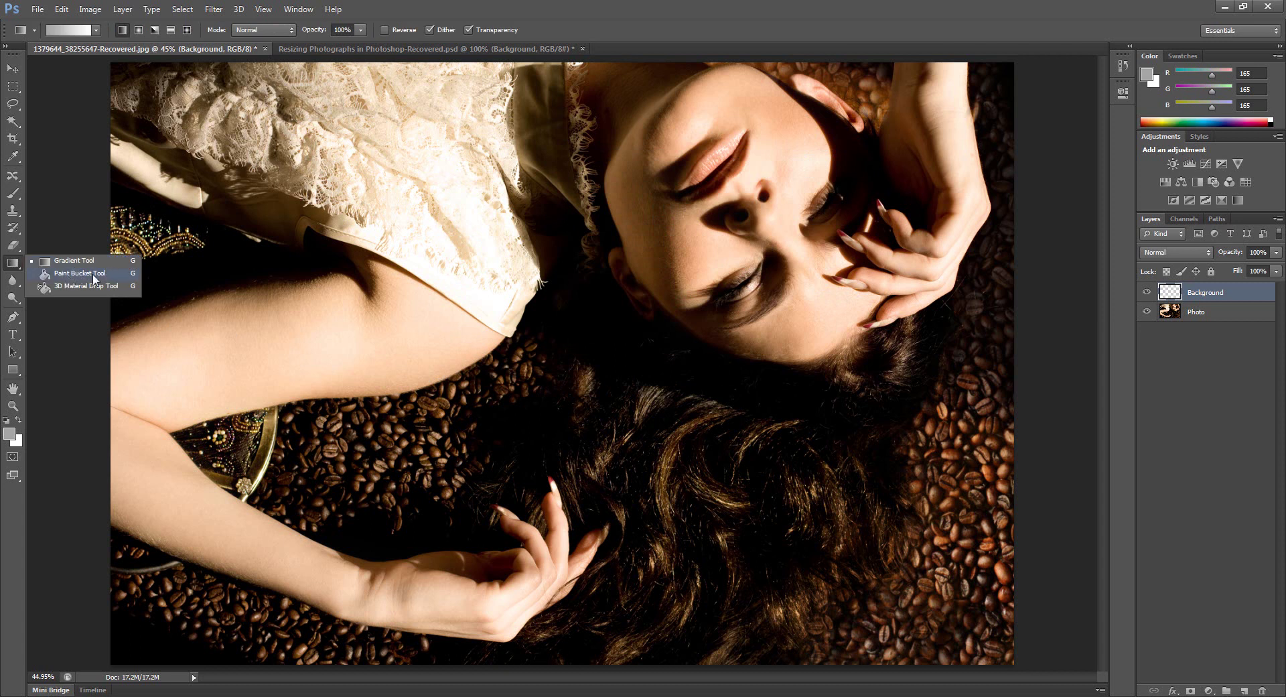
pyautogui.click(95, 279)
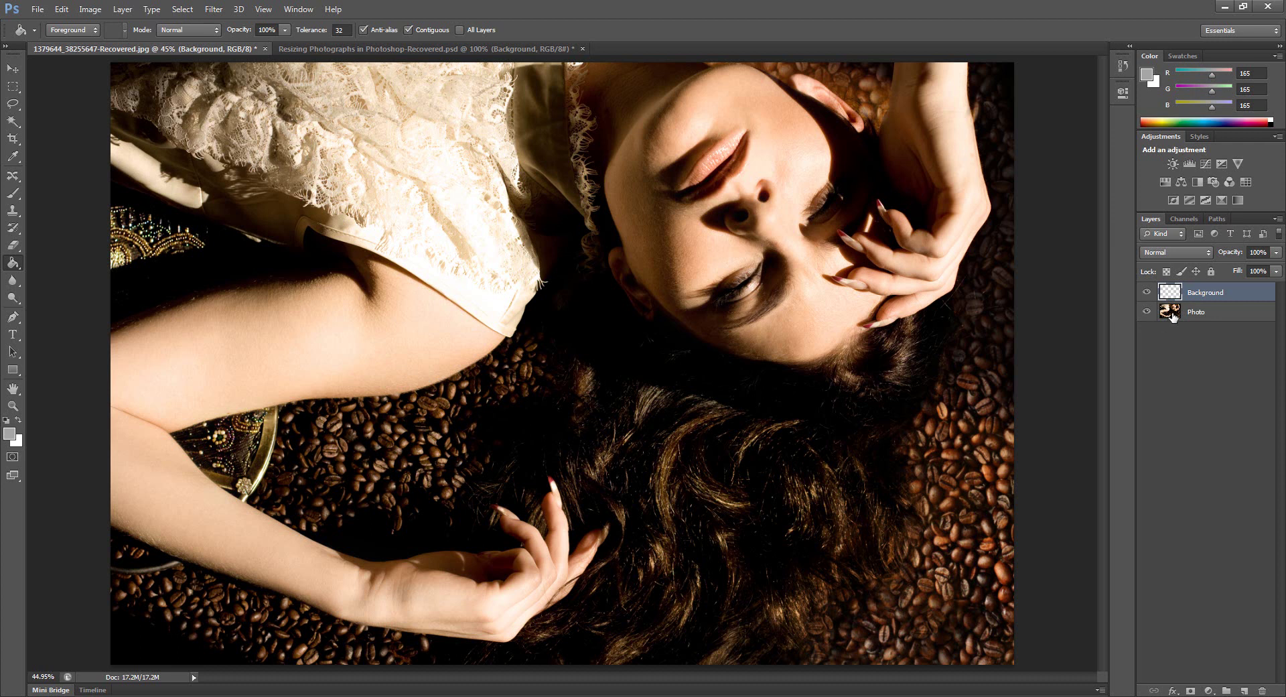
pyautogui.click(647, 248)
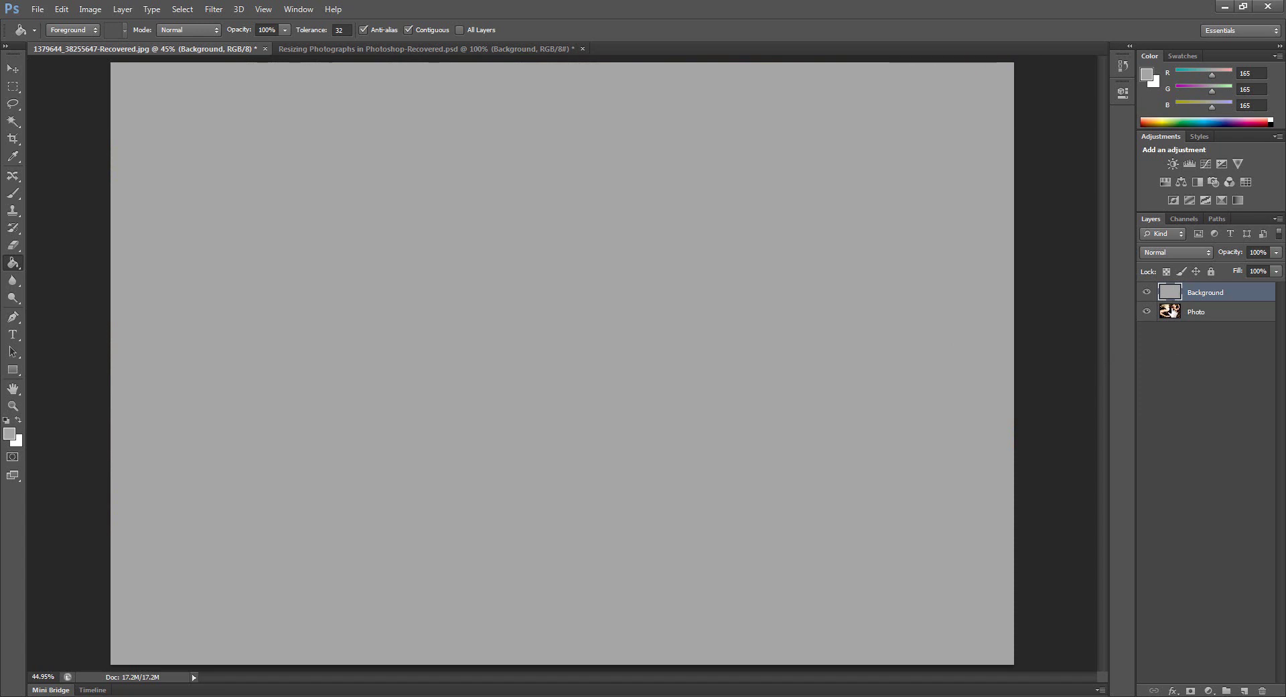
# Move the Photo layer above the grey Background layer and make it the active layer.
pyautogui.moveTo(1174, 314); pyautogui.dragTo(1175, 288)
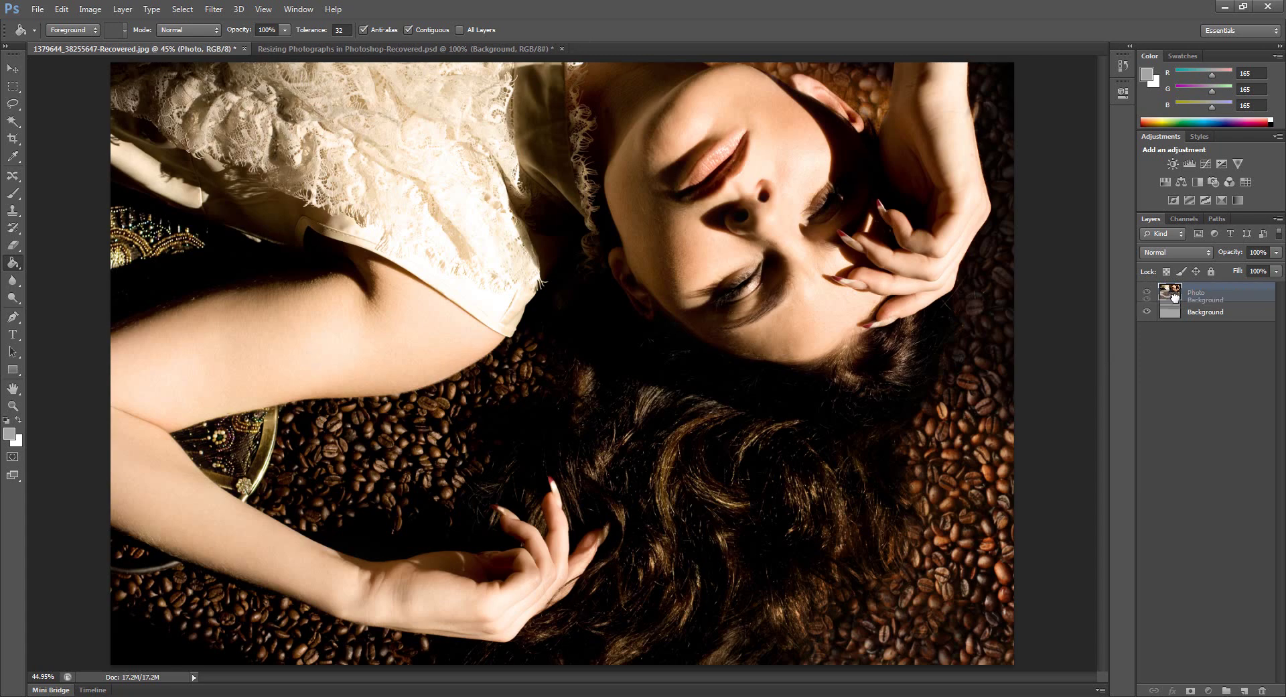
pyautogui.click(1180, 310)
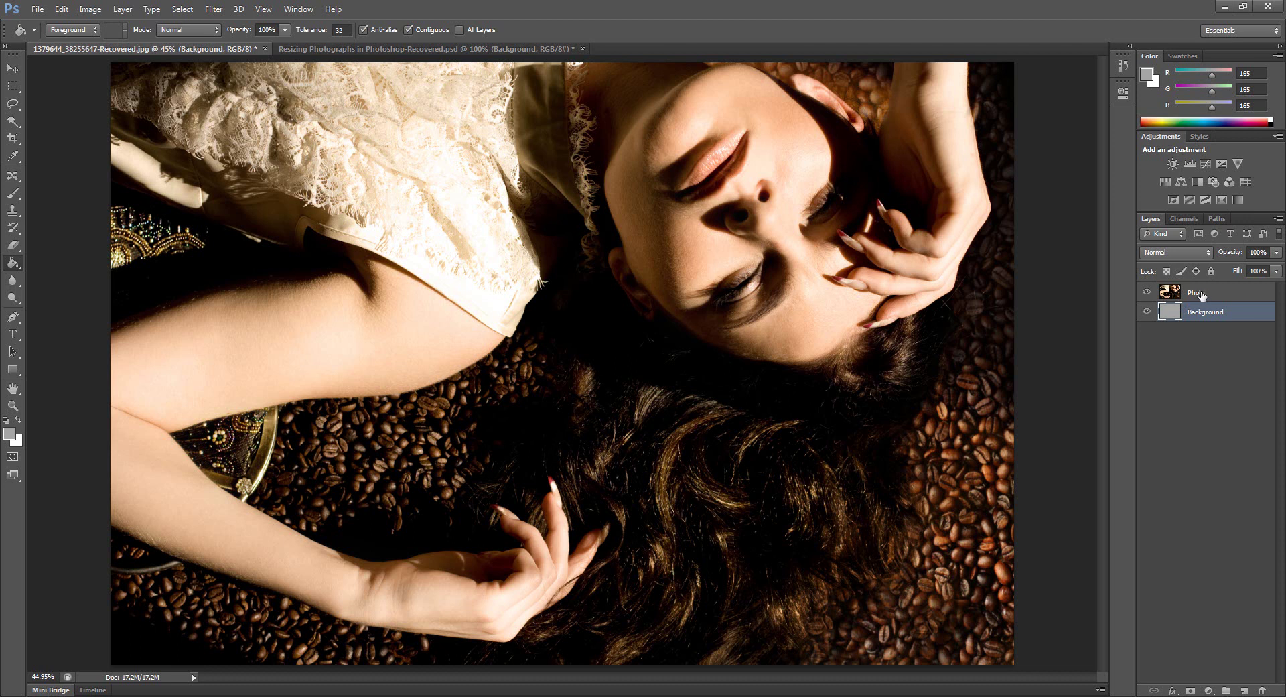
pyautogui.click(1202, 295)
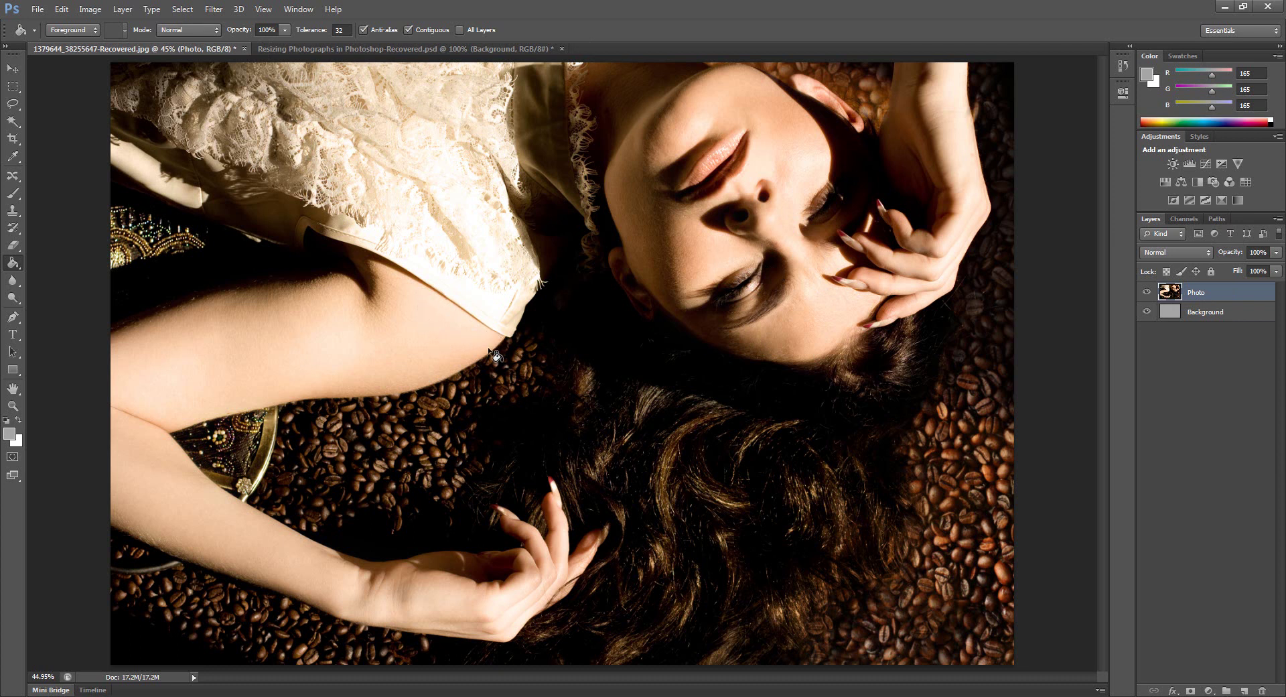
# Try to scale the Photo layer from its edges with Free Transform to about 78% width and 81% height, and cancel it.
pyautogui.click(64, 14)
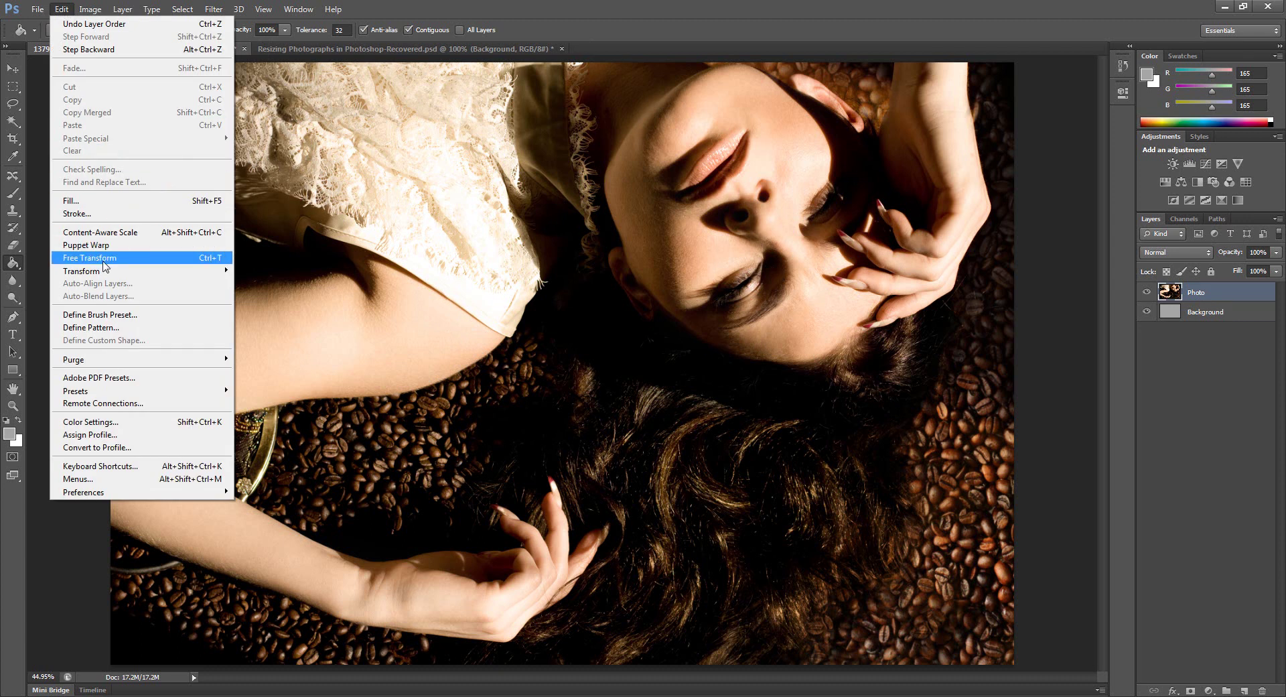
pyautogui.click(196, 260)
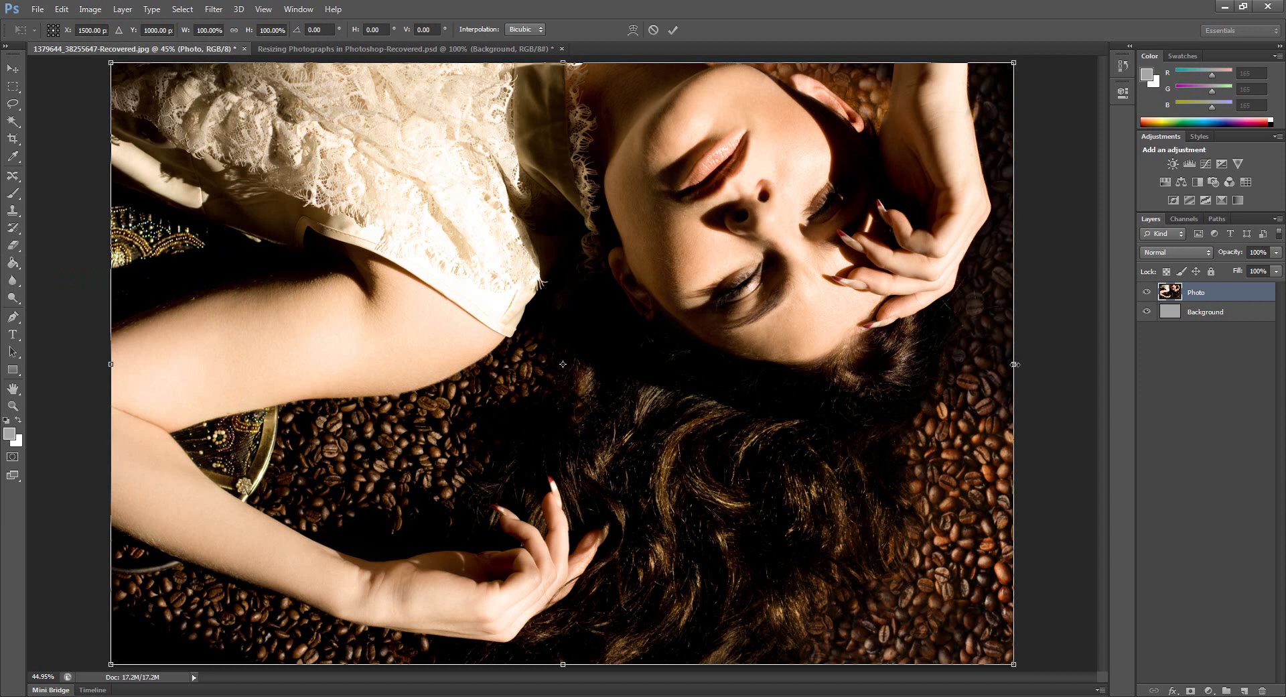
pyautogui.moveTo(1015, 364)
pyautogui.mouseDown()
pyautogui.moveTo(607, 367)
pyautogui.moveTo(1014, 364)
pyautogui.mouseUp()
pyautogui.moveTo(109, 364); pyautogui.dragTo(308, 392)
pyautogui.moveTo(661, 62); pyautogui.dragTo(697, 182)
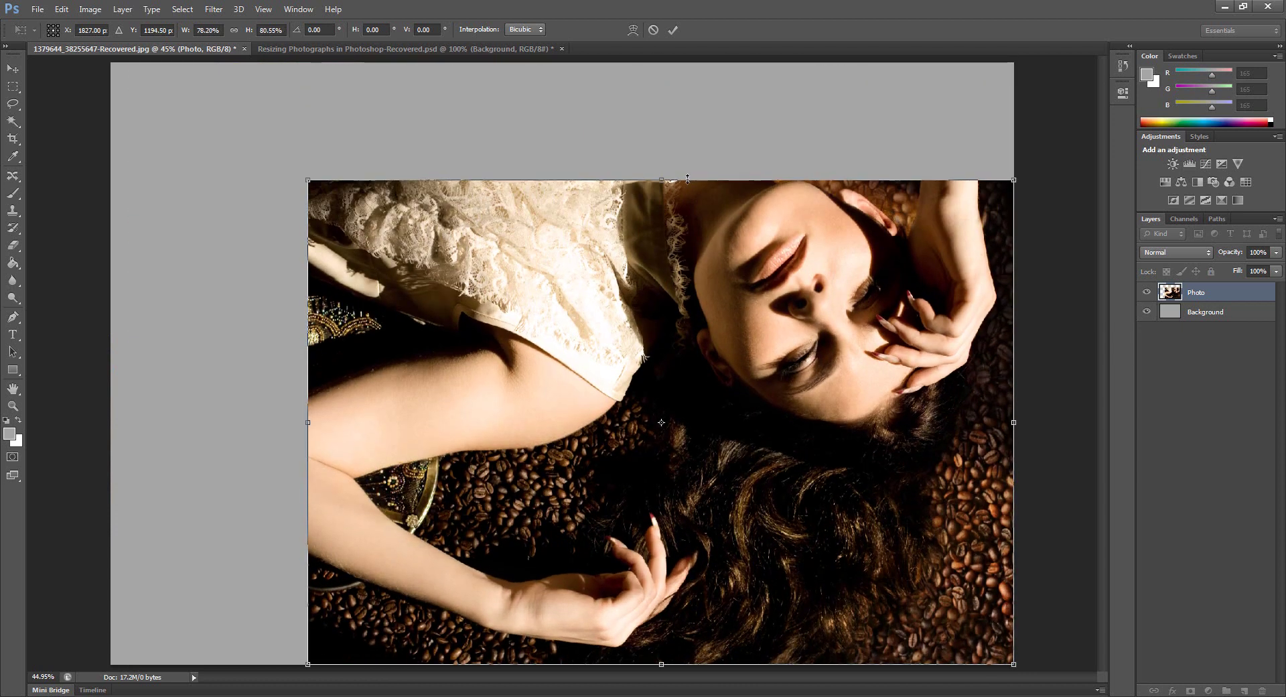
pyautogui.press('Escape')
pyautogui.press('g')
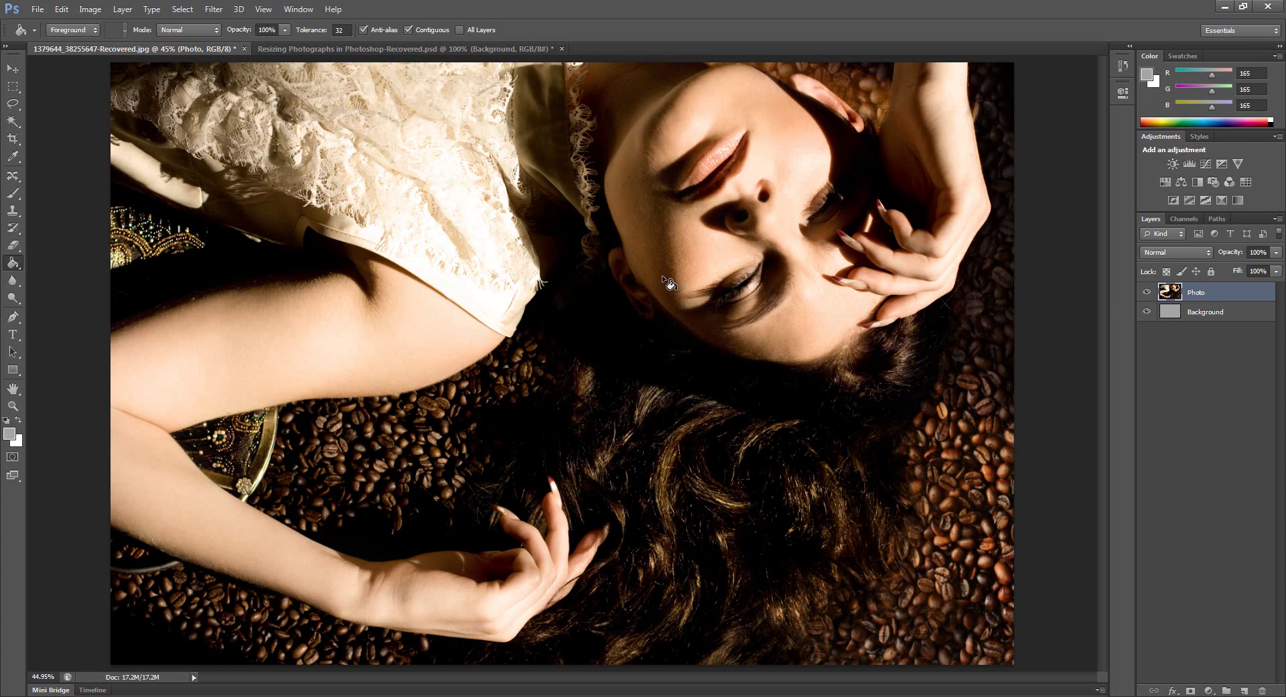
# Scale the Photo layer proportionally to about 80% with Free Transform, leaving a grey border on all sides.
pyautogui.hotkey('ctrl', 't')
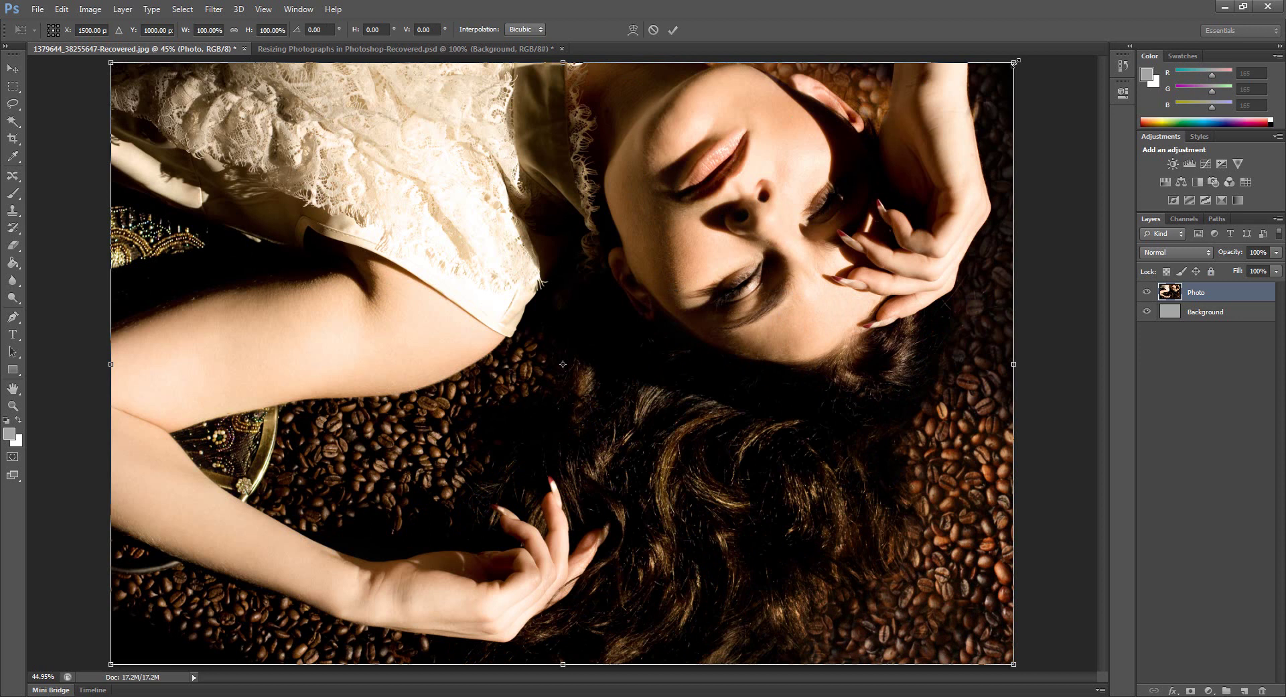
pyautogui.moveTo(1015, 62); pyautogui.dragTo(749, 259)
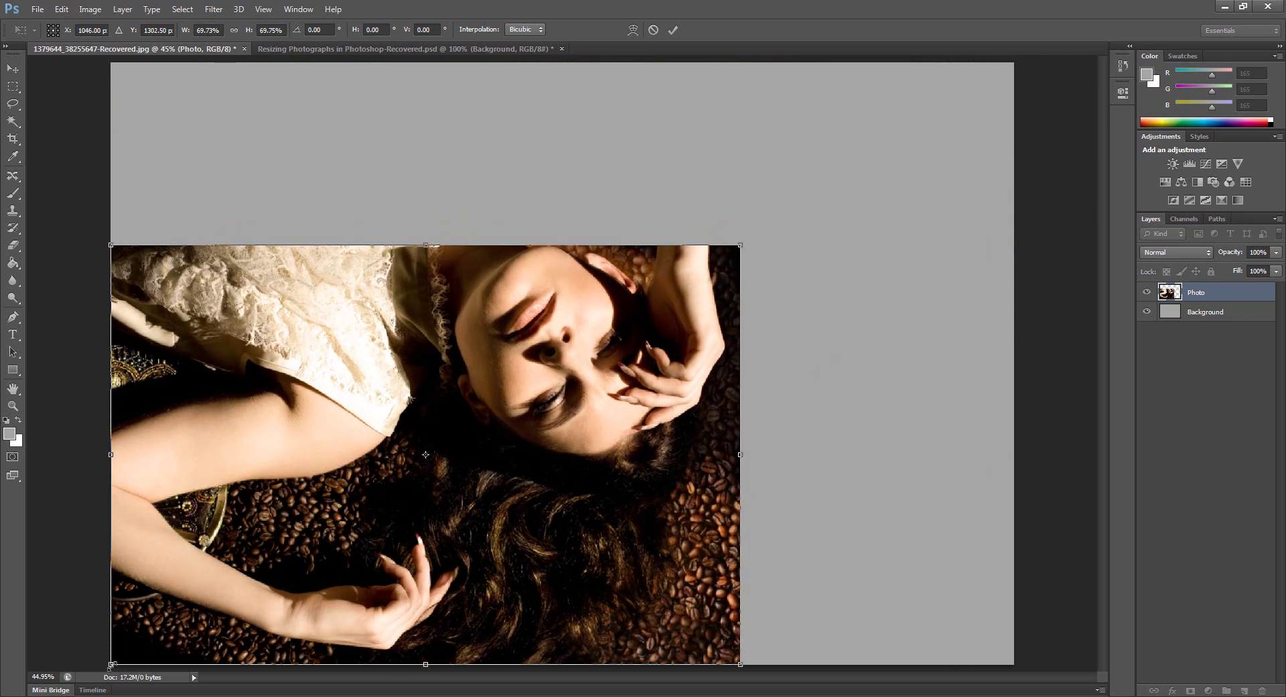
pyautogui.moveTo(110, 663); pyautogui.dragTo(196, 606)
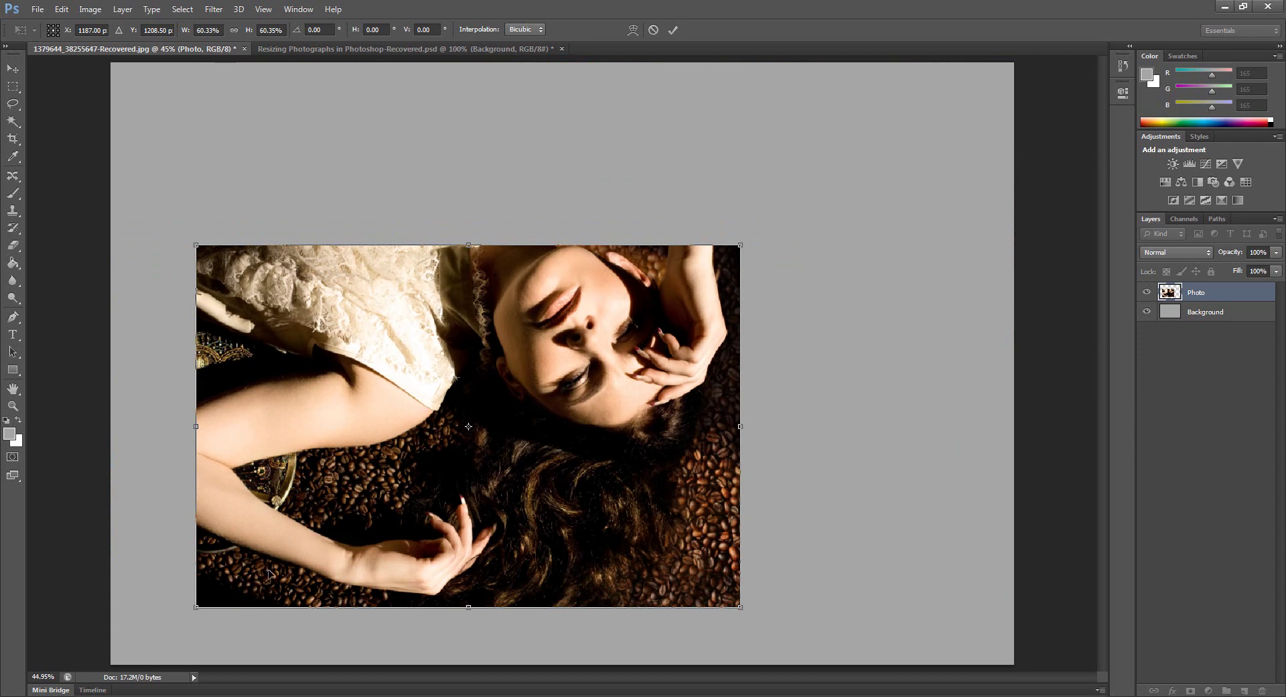
pyautogui.moveTo(741, 245); pyautogui.dragTo(935, 142)
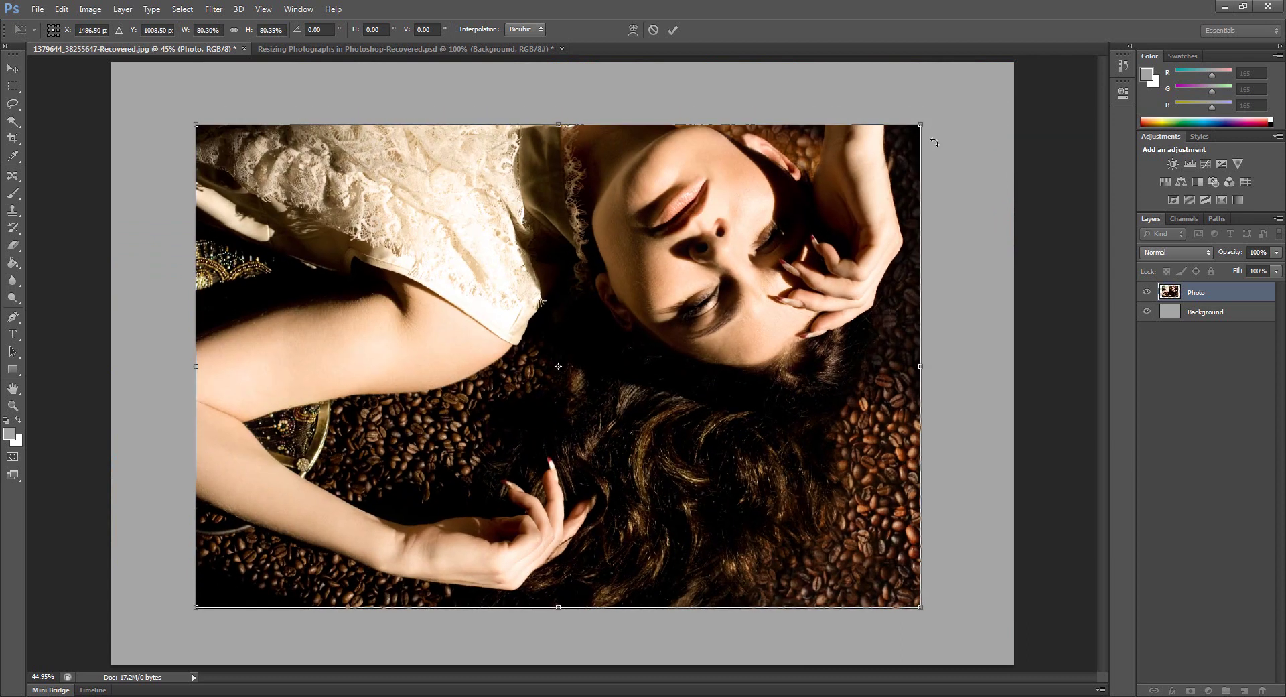
pyautogui.press('Return')
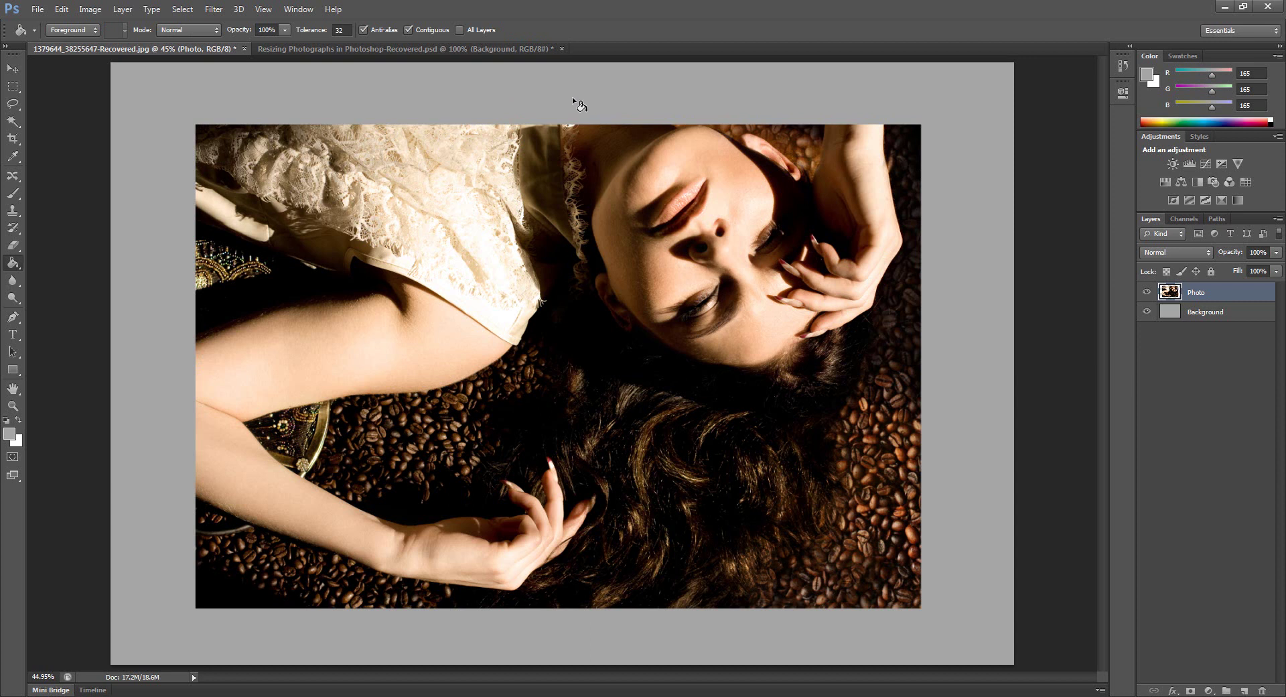
# Try to rotate the Photo layer freely with Free Transform and discard the rotation.
pyautogui.hotkey('ctrl', 't')
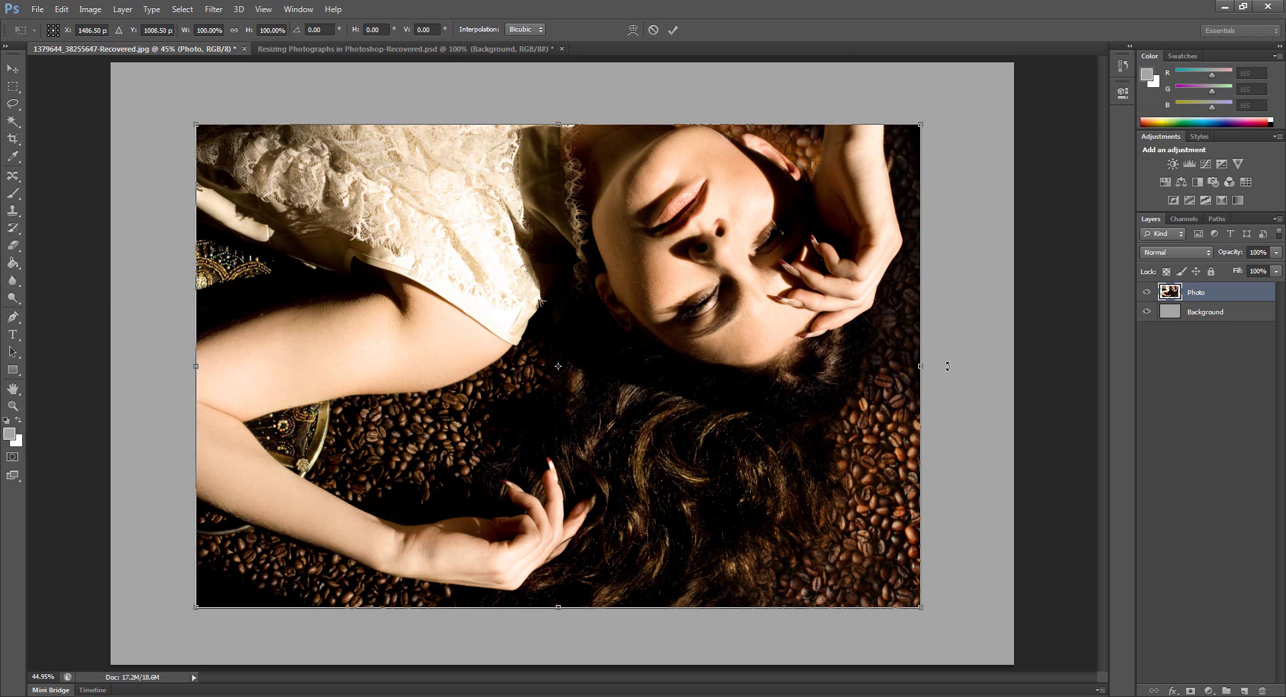
pyautogui.moveTo(950, 366); pyautogui.dragTo(782, 367)
pyautogui.press('Escape')
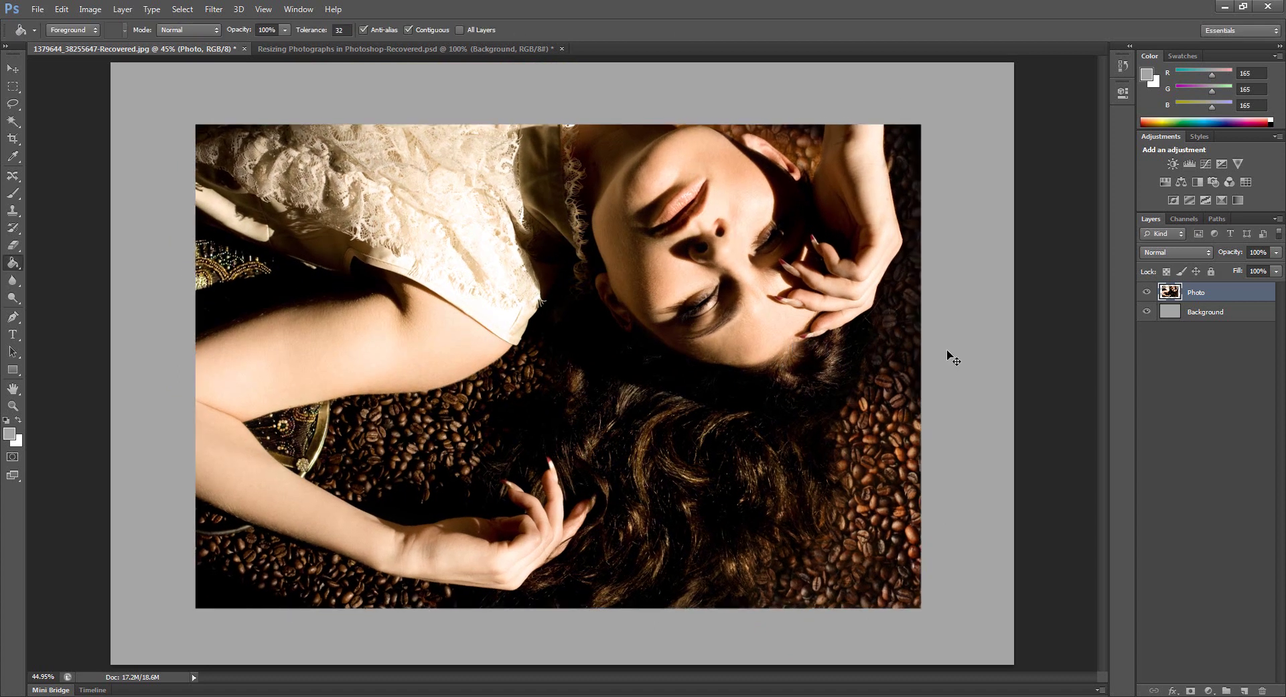
pyautogui.hotkey('ctrl', 't')
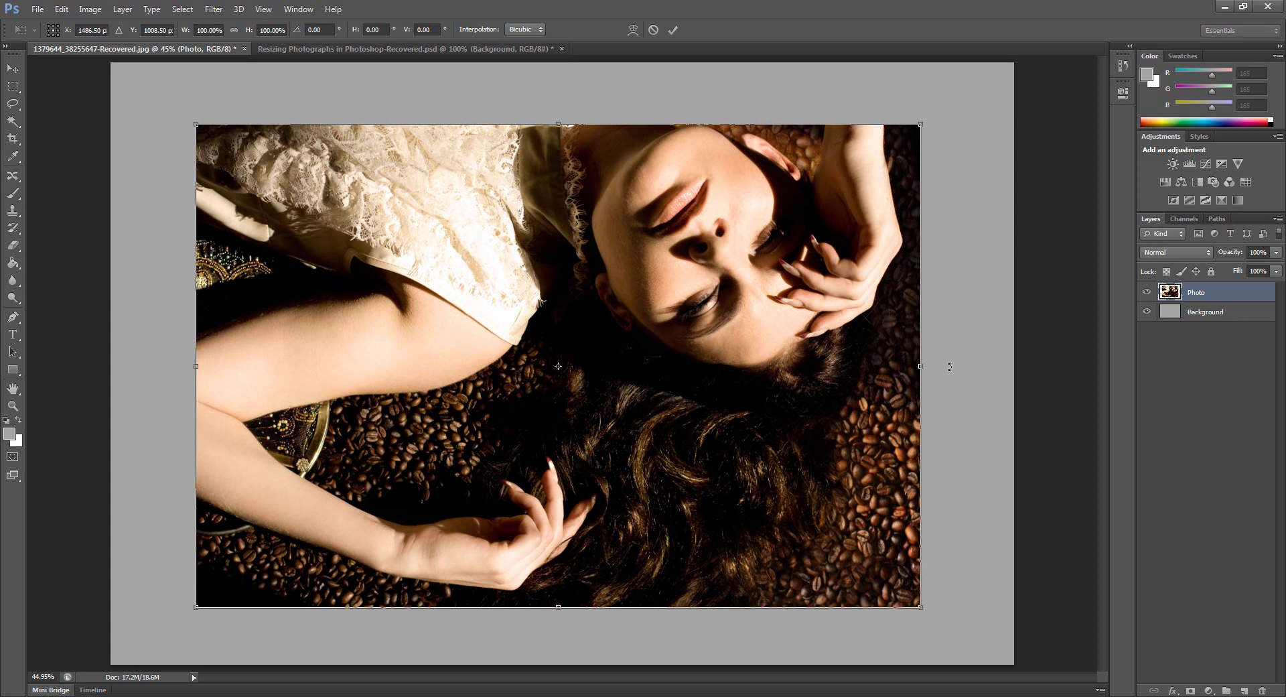
pyautogui.moveTo(957, 367); pyautogui.dragTo(684, 360)
pyautogui.press('Return')
pyautogui.press('g')
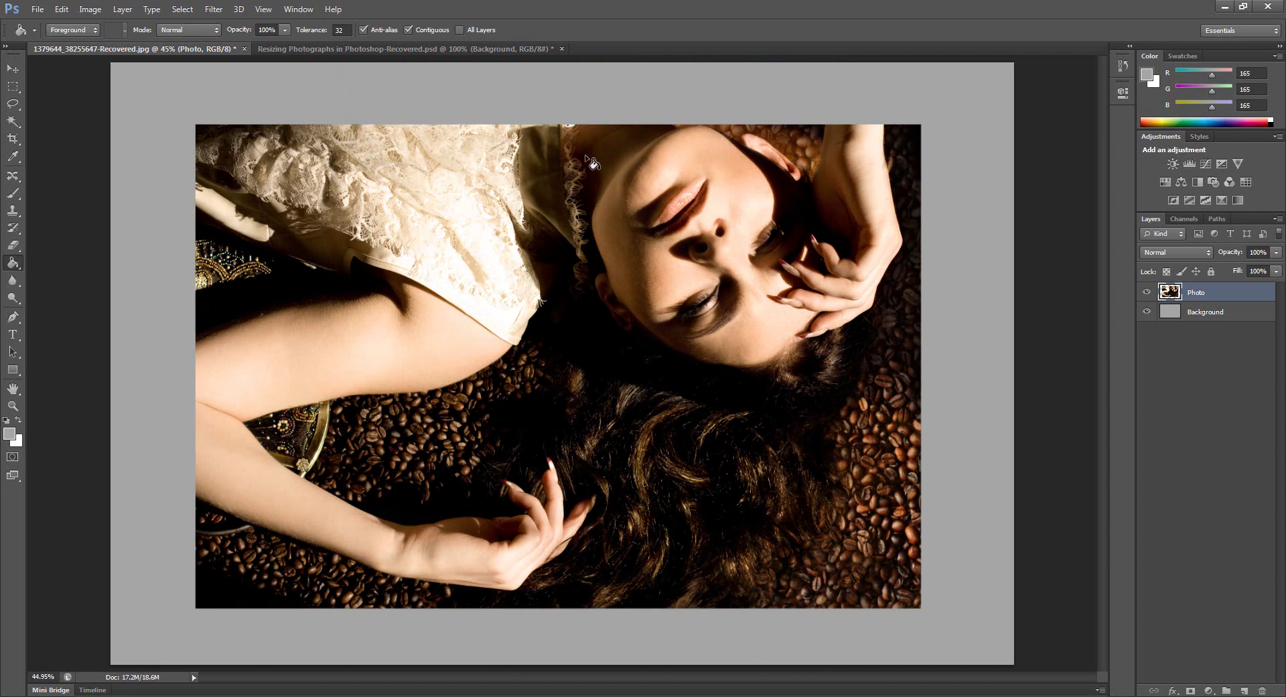
# Rotate the Photo layer 90° clockwise and undo the rotation.
pyautogui.click(63, 12)
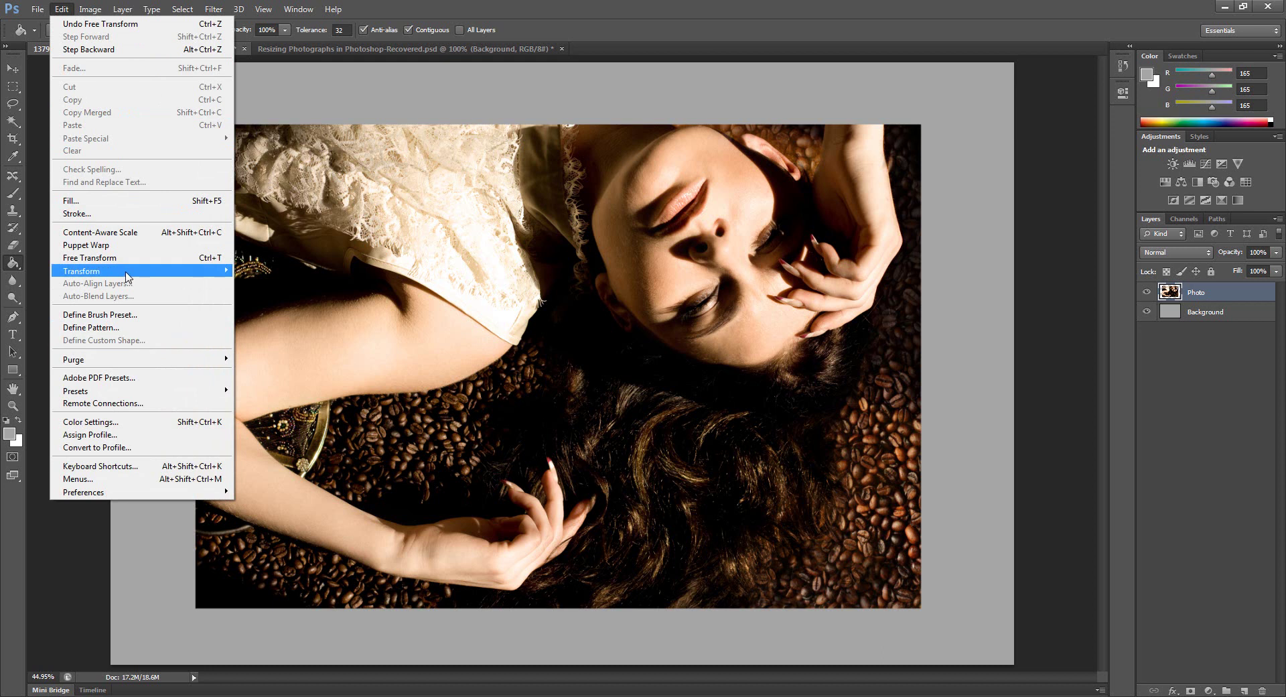
pyautogui.moveTo(127, 275)
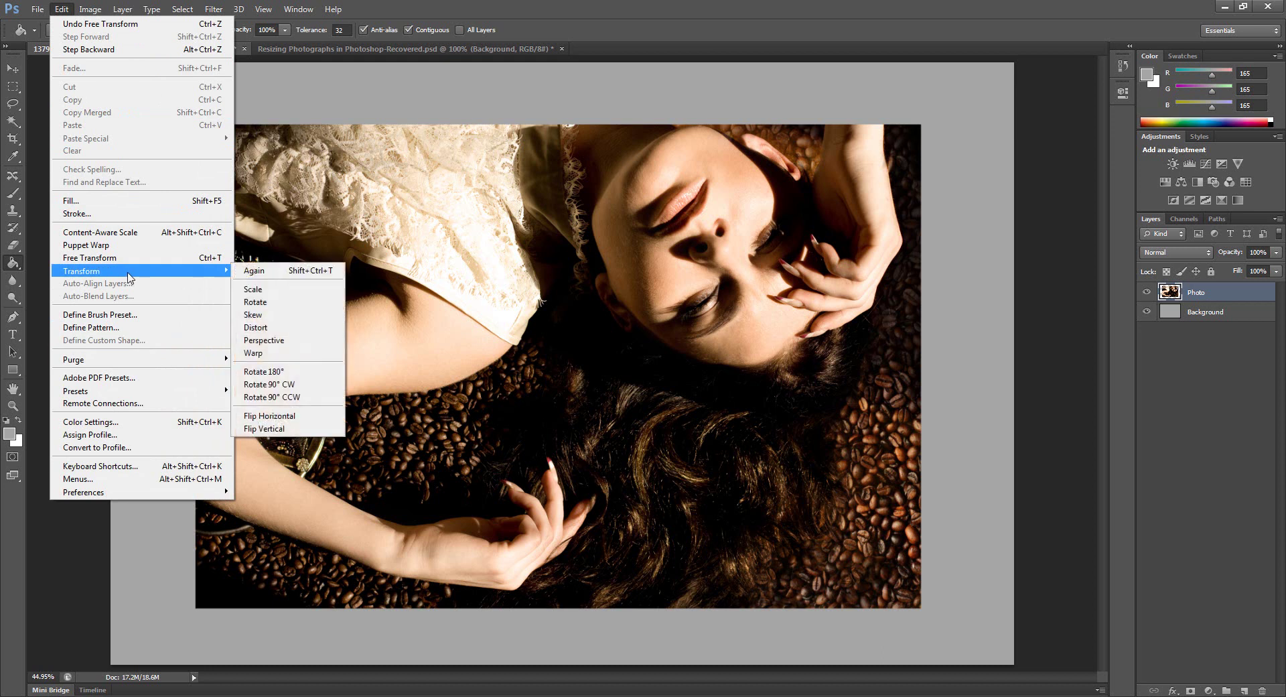
pyautogui.click(299, 386)
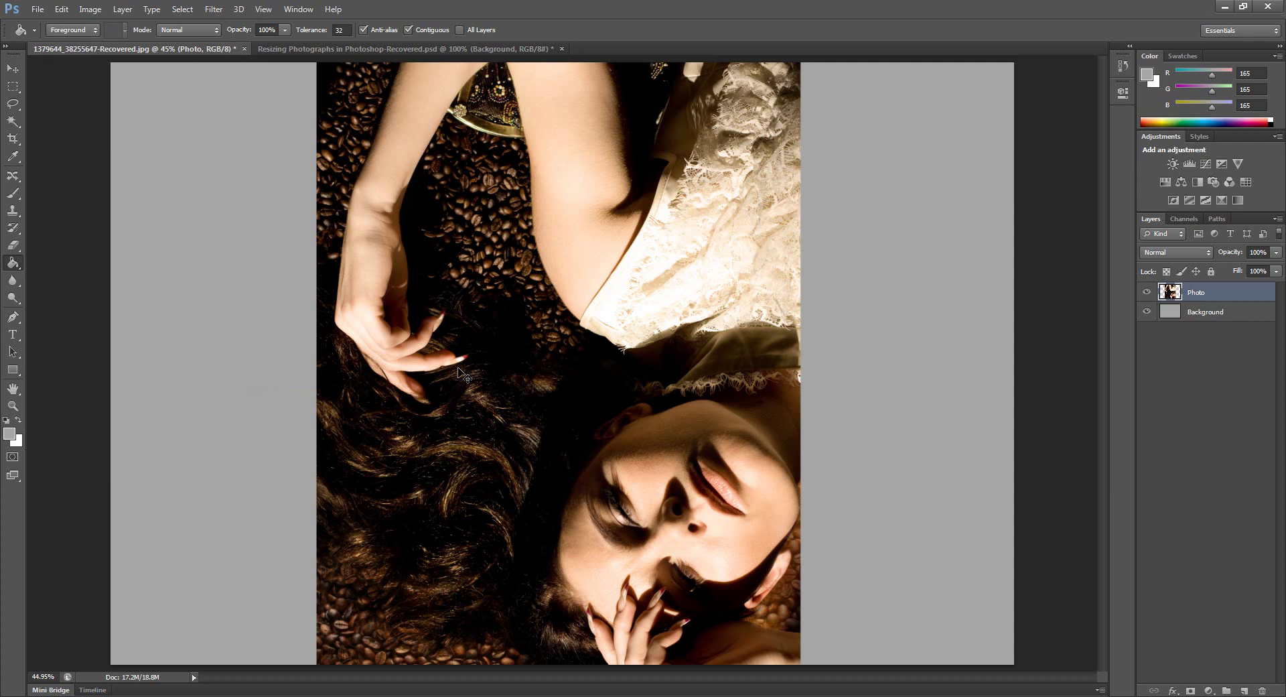
pyautogui.hotkey('ctrl', 'z')
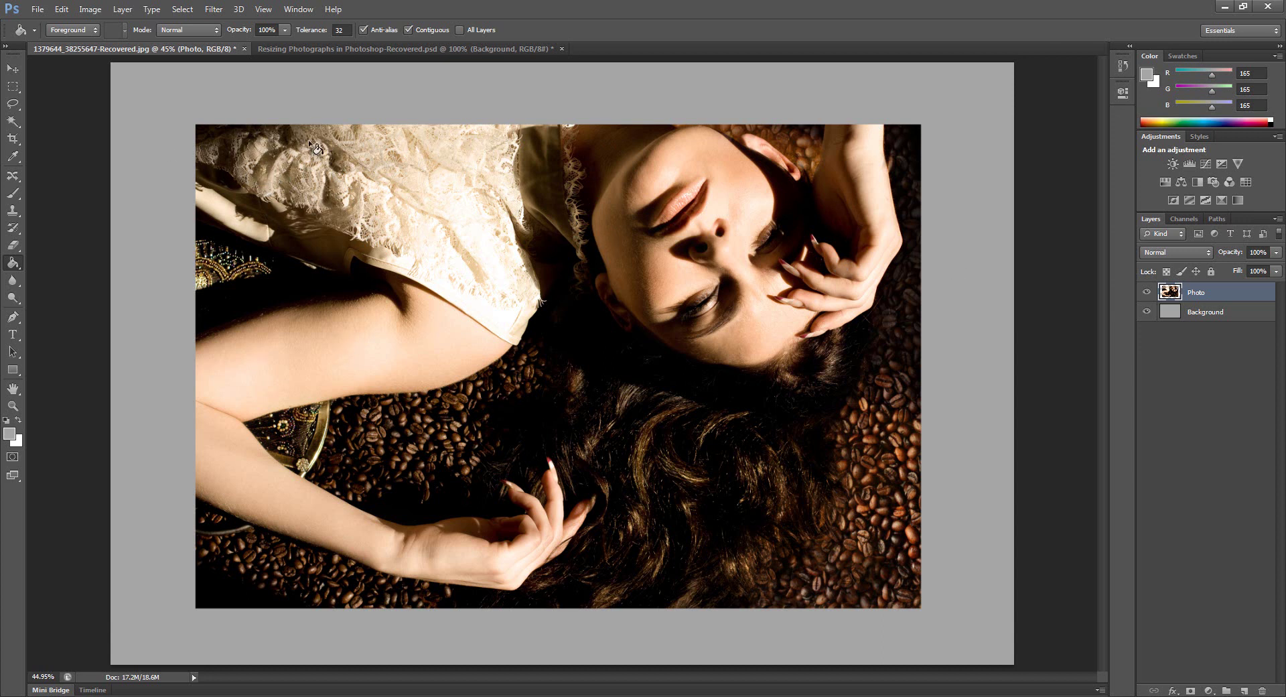
# Flip the Photo layer horizontally.
pyautogui.click(67, 12)
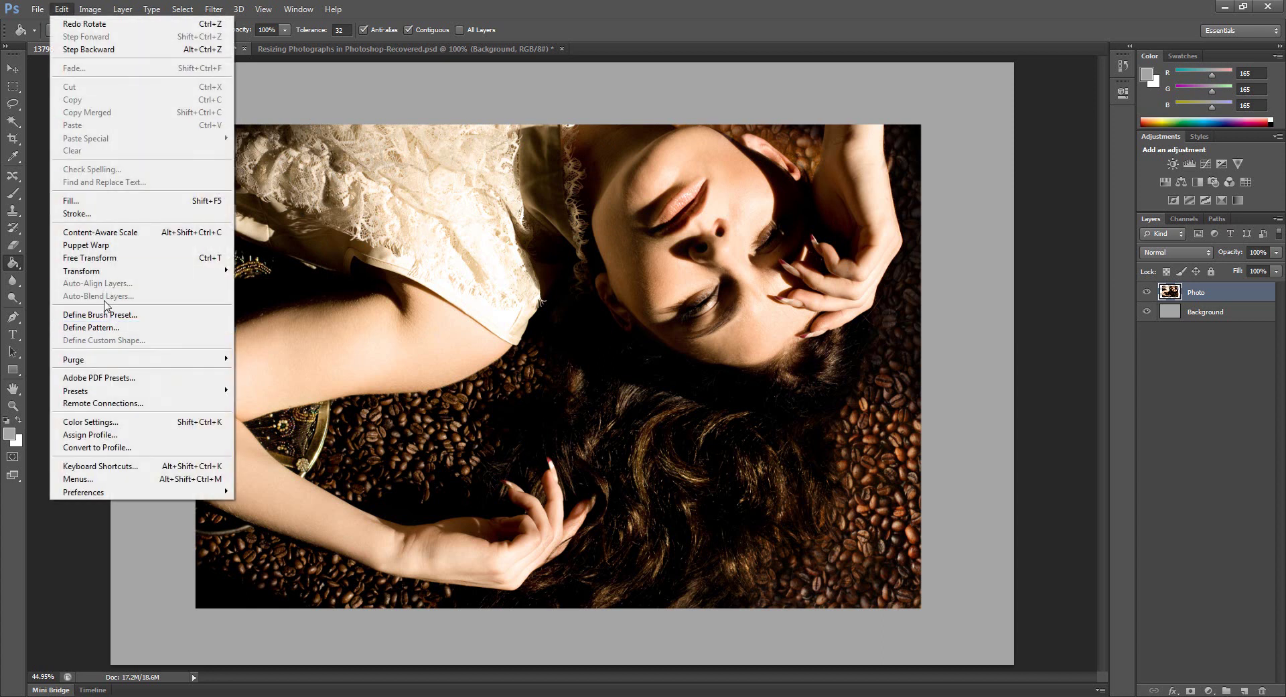
pyautogui.moveTo(118, 272)
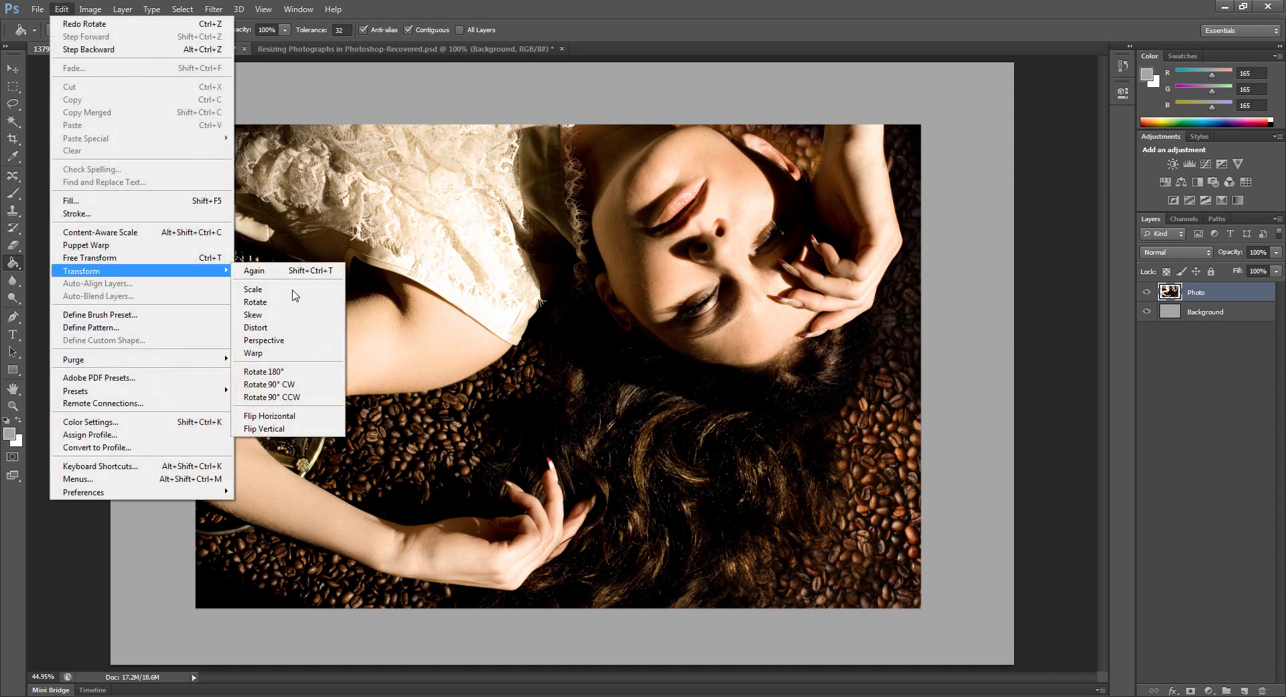
pyautogui.click(299, 419)
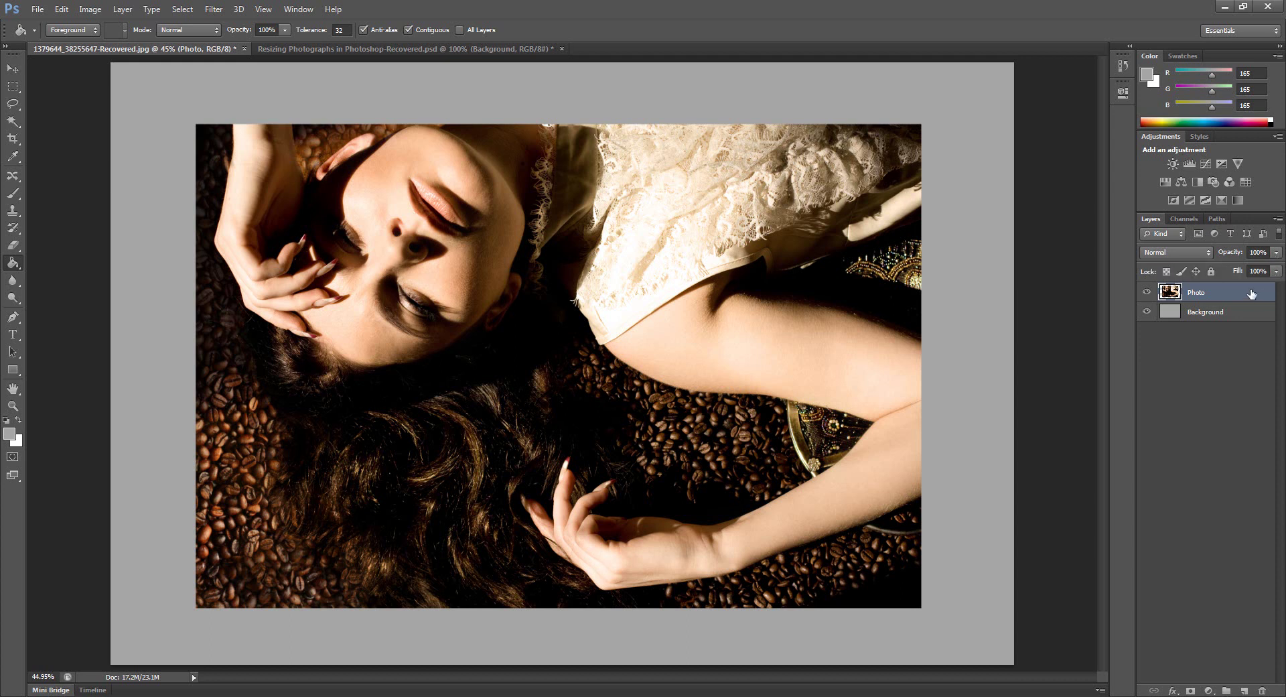
# Lower the Photo layer's opacity to 30%.
pyautogui.click(1276, 254)
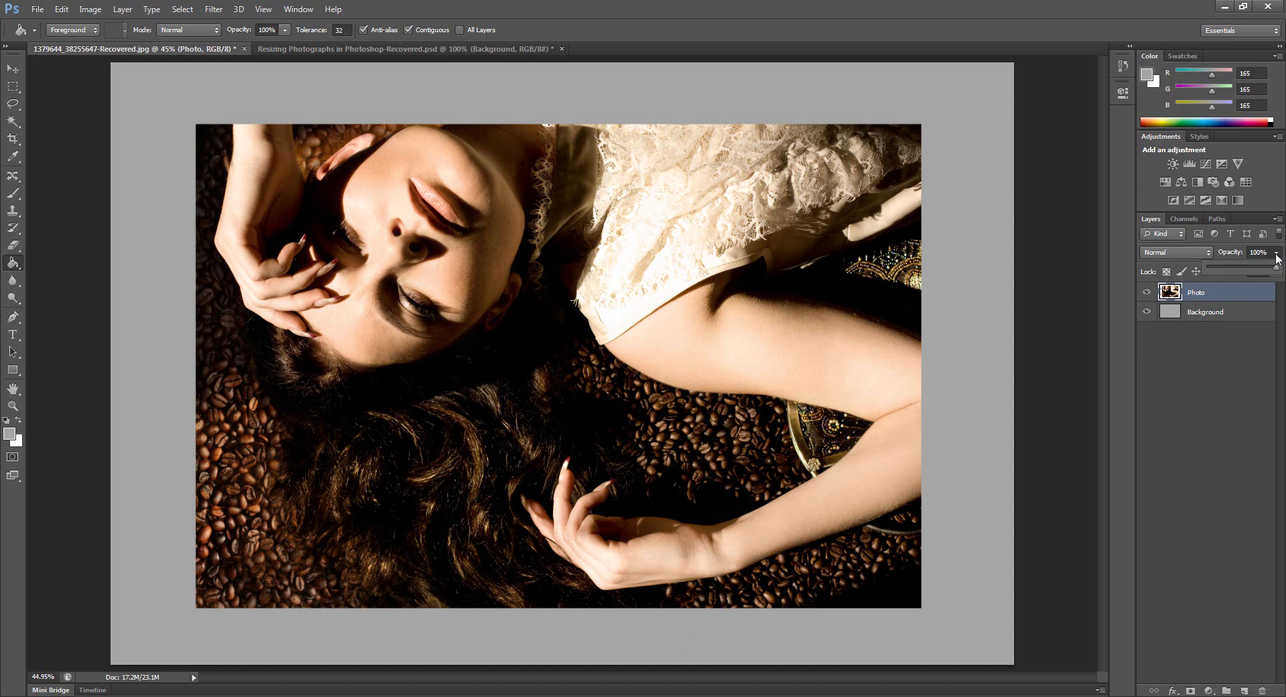
pyautogui.moveTo(1278, 272); pyautogui.dragTo(1249, 253)
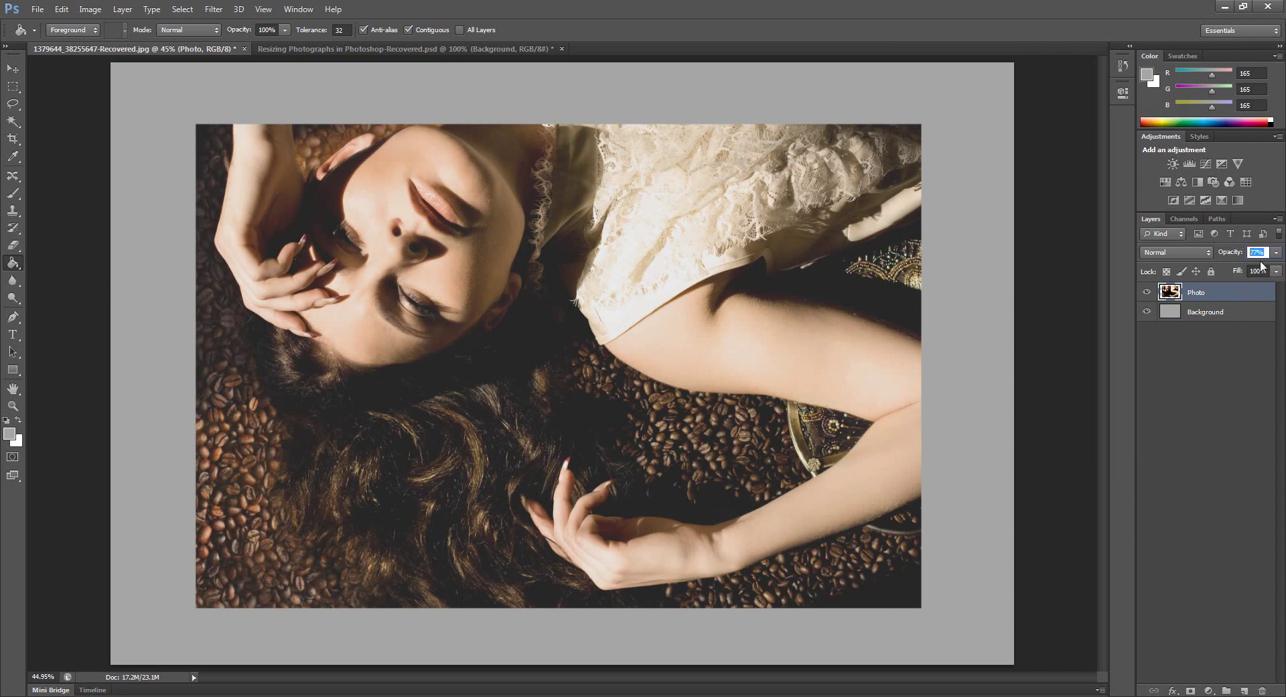
pyautogui.write('30')
pyautogui.press('Return')
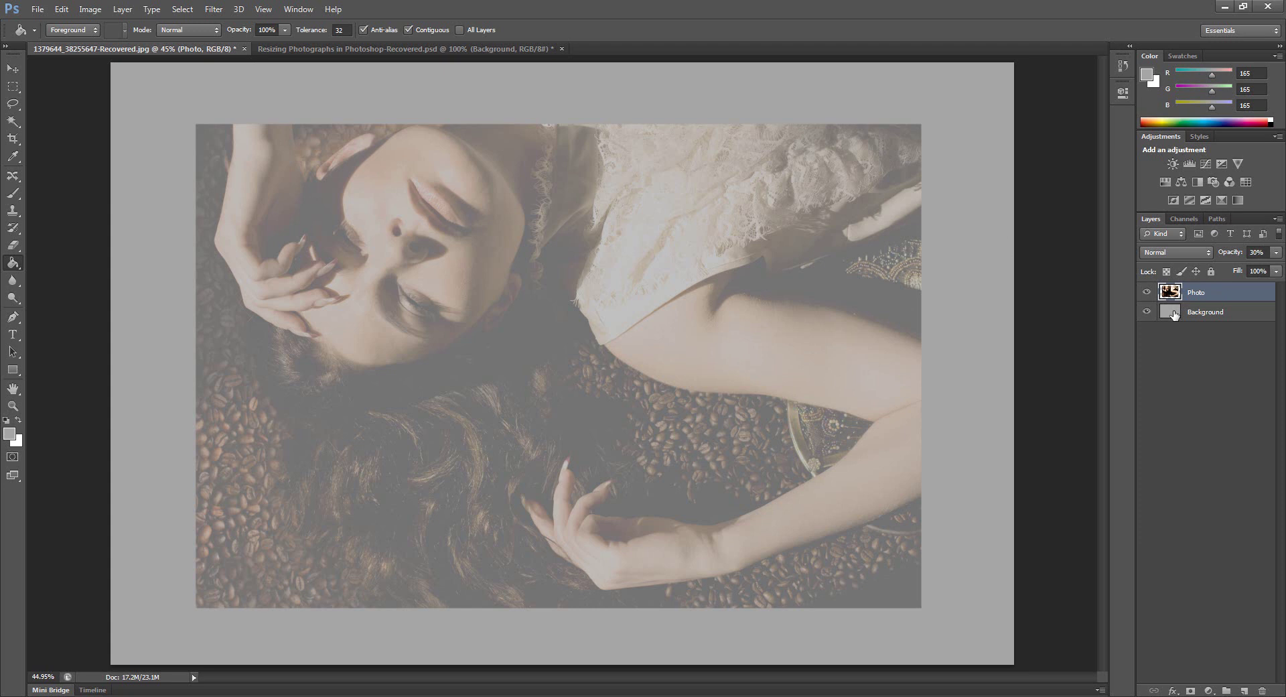
# Restore the Photo layer's opacity to 100%.
pyautogui.click(1254, 253)
pyautogui.write('100')
pyautogui.press('Return')
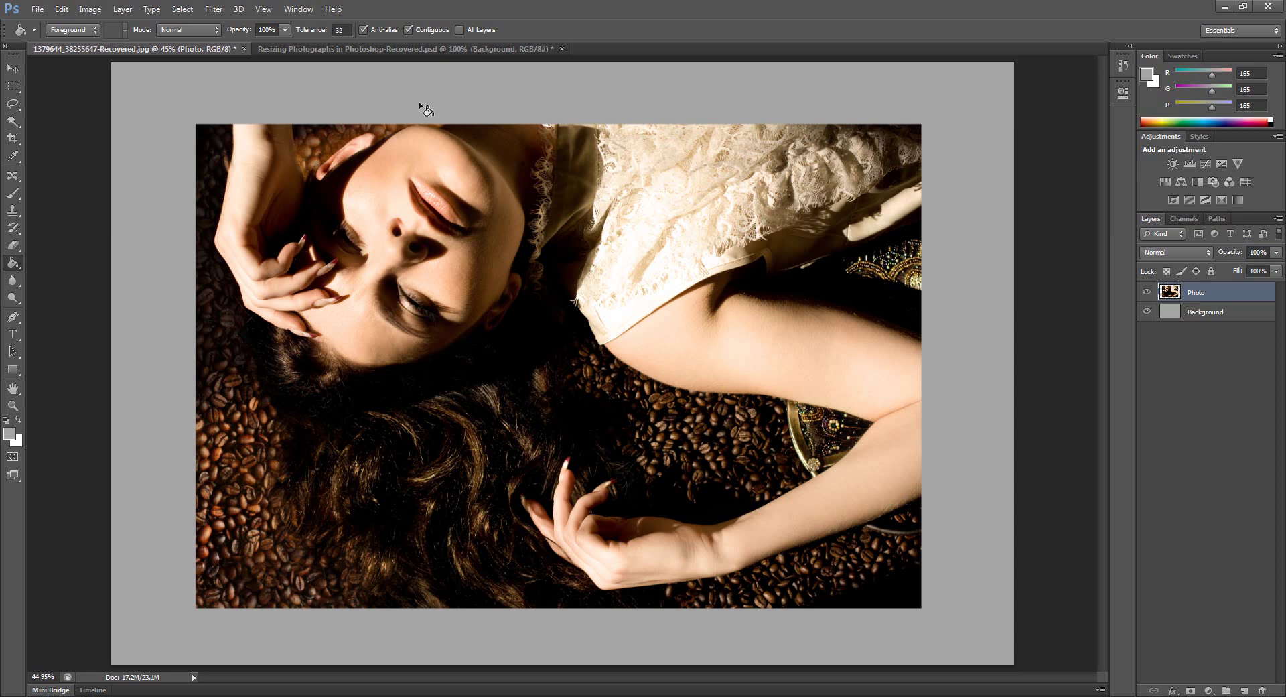
# Compare the flipped photo with the layered design in the Resizing Photographs in Photoshop-Recovered.psd document.
pyautogui.click(438, 48)
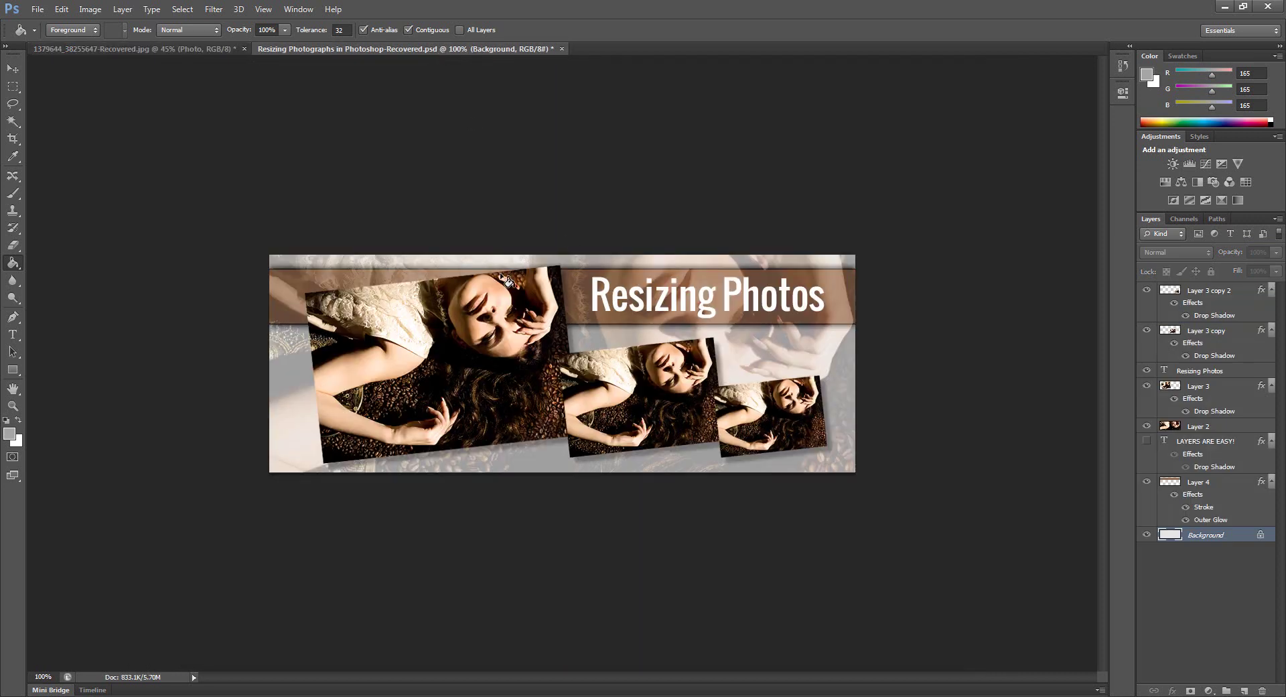
pyautogui.click(210, 49)
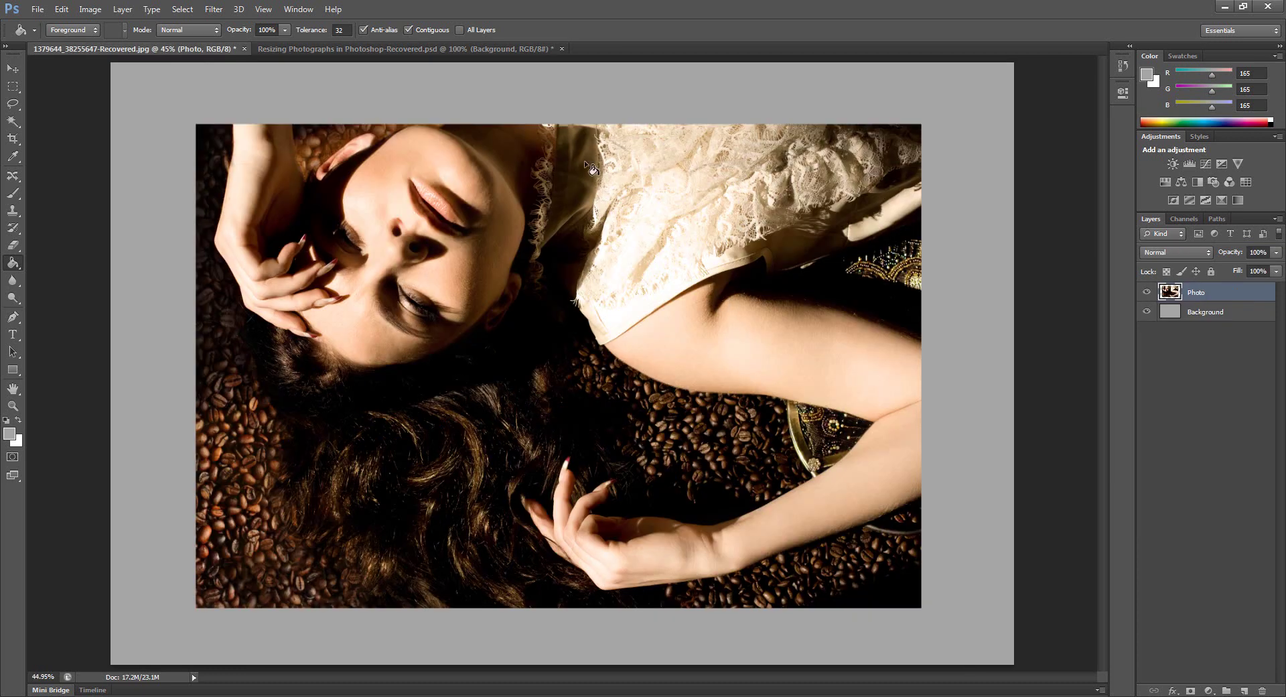
pyautogui.click(473, 48)
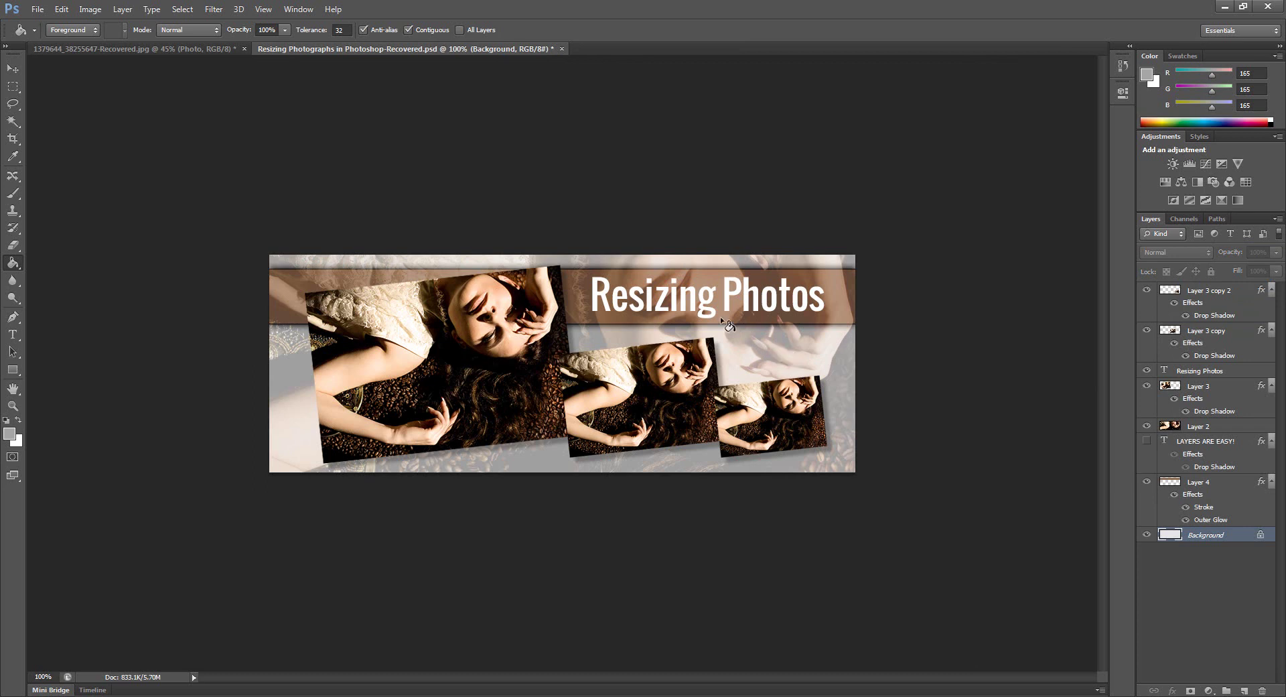
# Compare the flipped photo again with the layered banner in Resizing Photographs in Photoshop-Recovered.psd and return to the photo document.
pyautogui.click(202, 48)
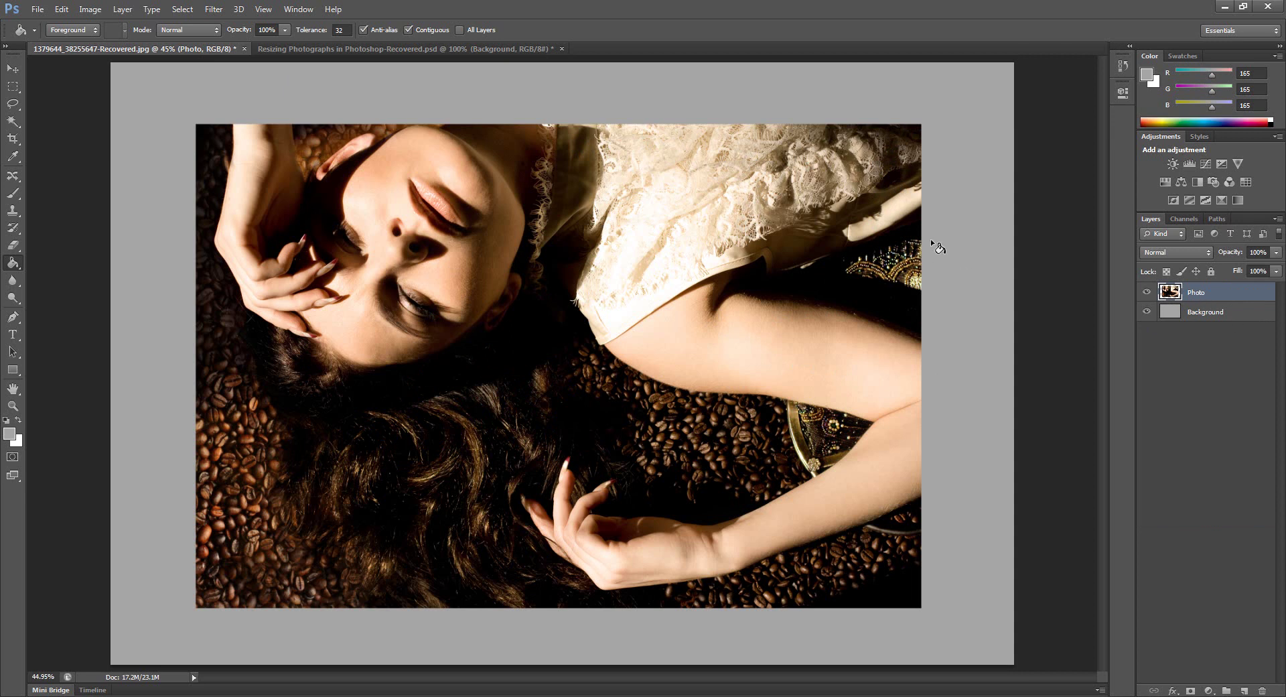
pyautogui.click(502, 51)
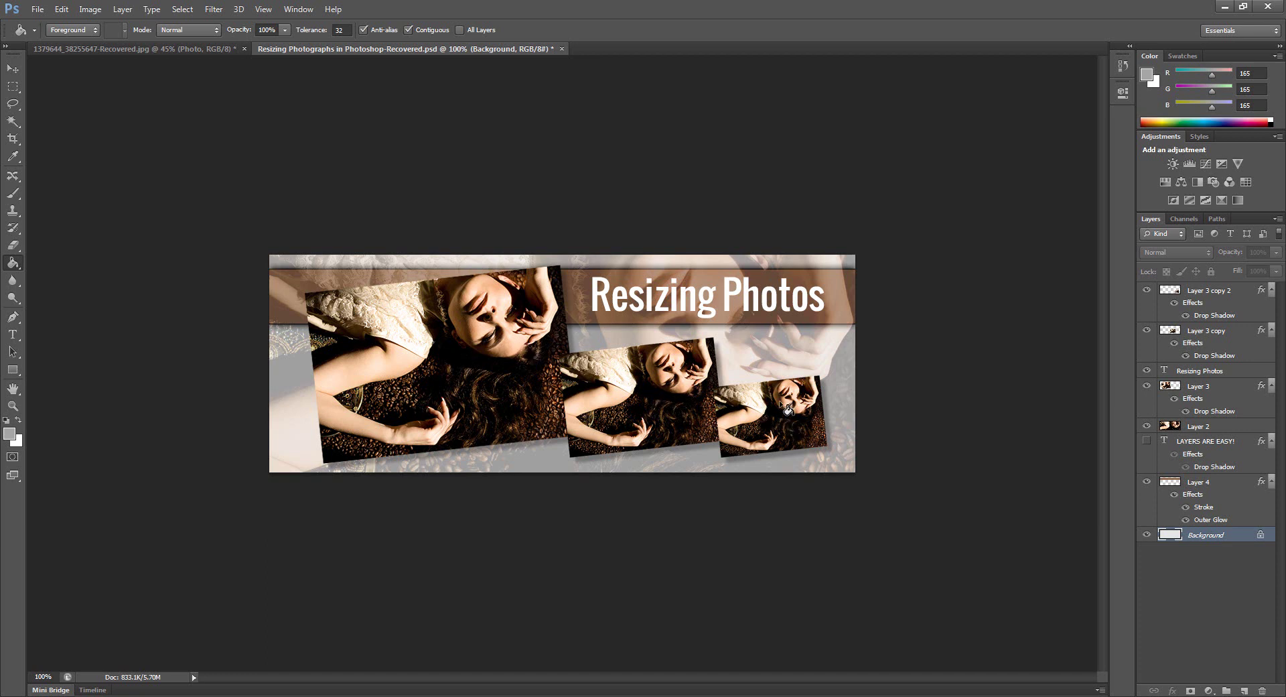
pyautogui.click(208, 49)
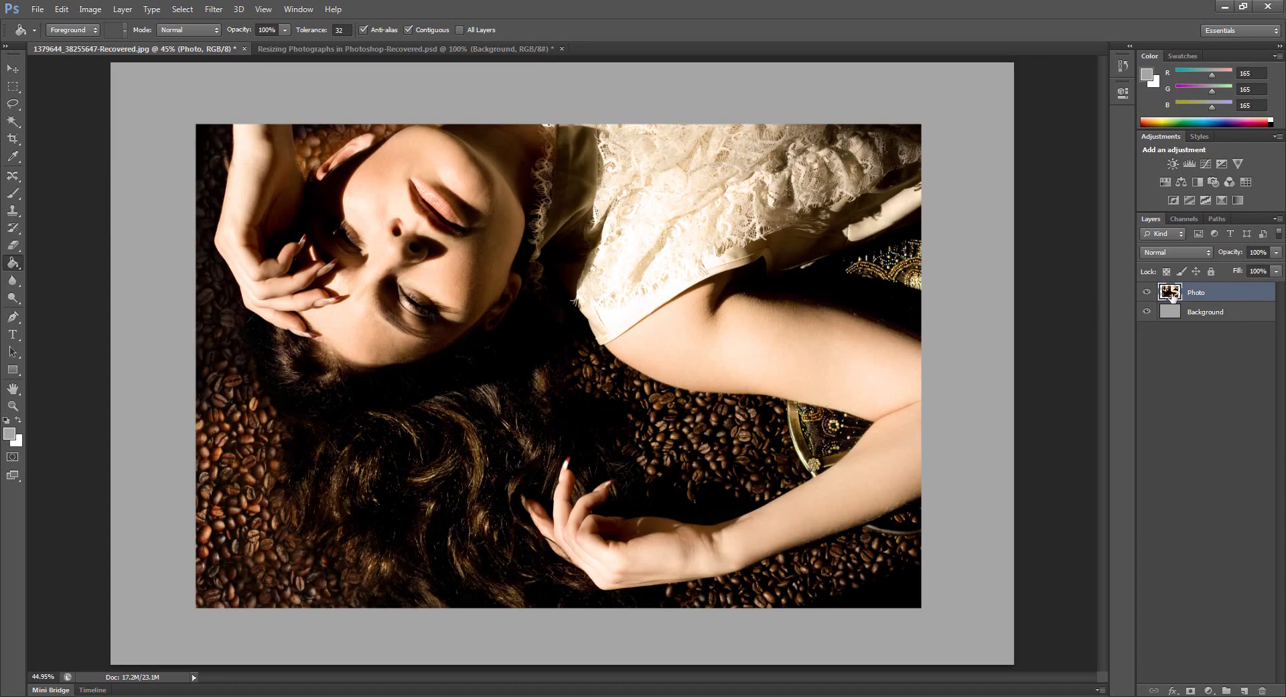
# Flip the Photo layer horizontally to mirror the picture.
pyautogui.click(89, 10)
pyautogui.moveTo(61, 9)
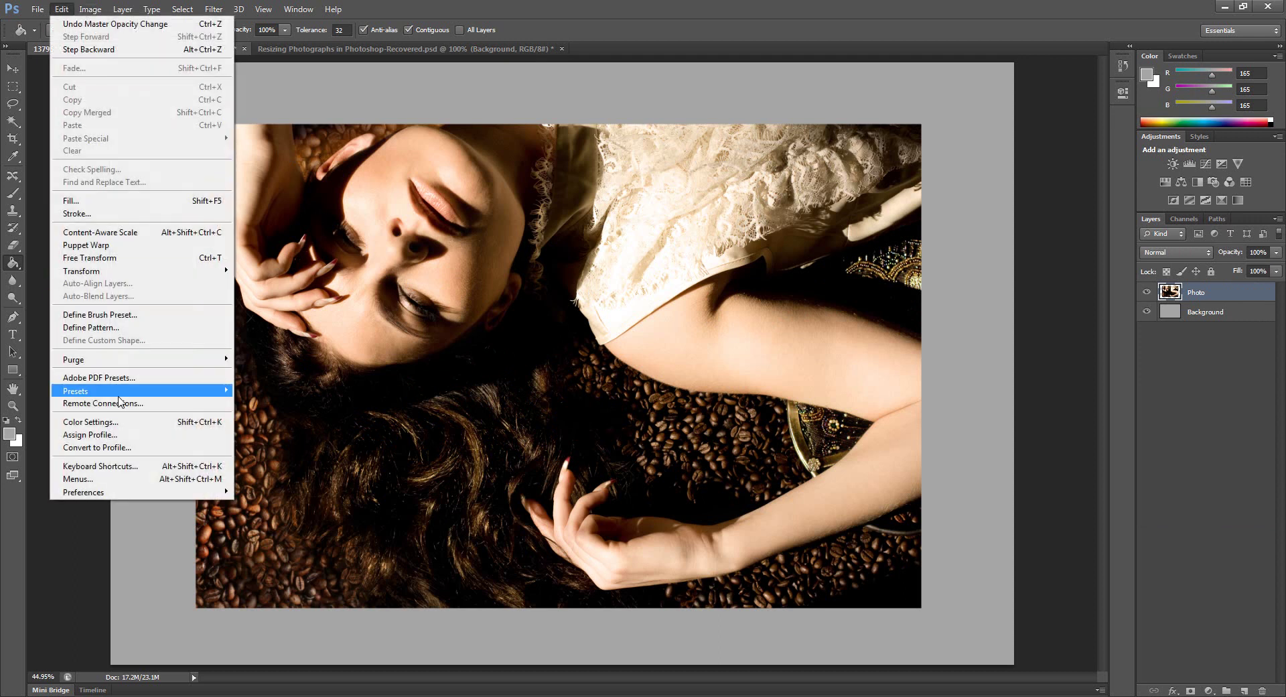
pyautogui.moveTo(120, 273)
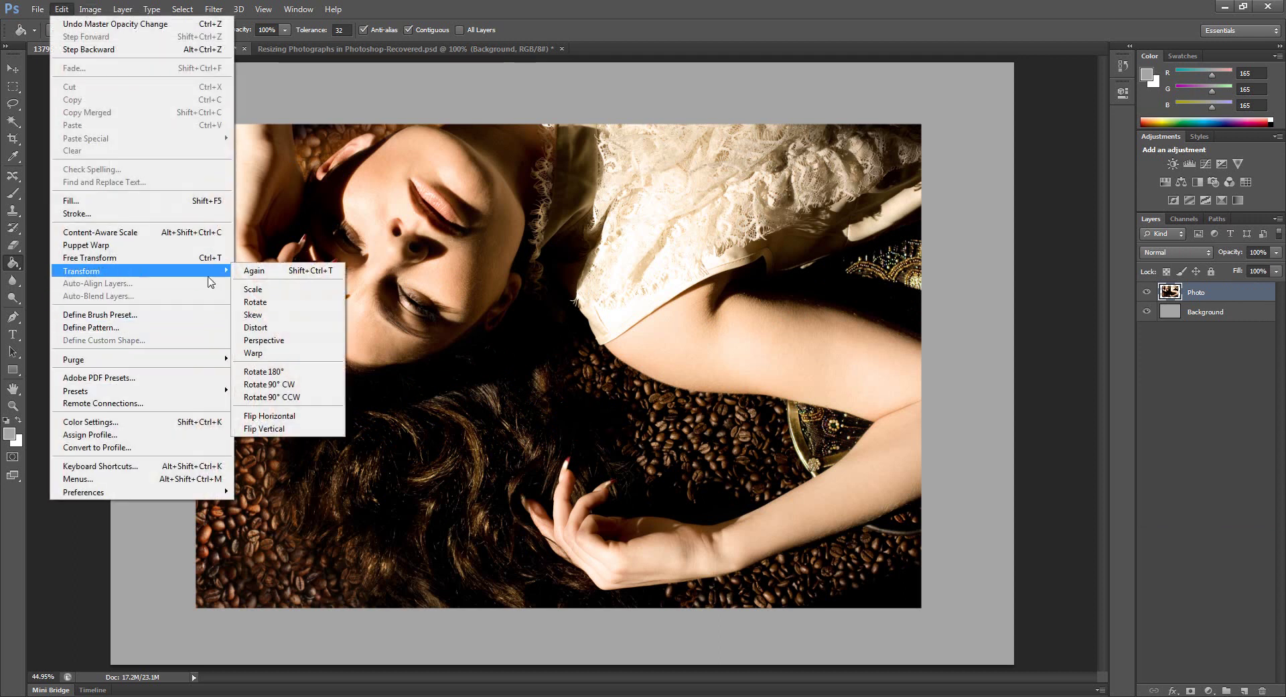
pyautogui.click(277, 422)
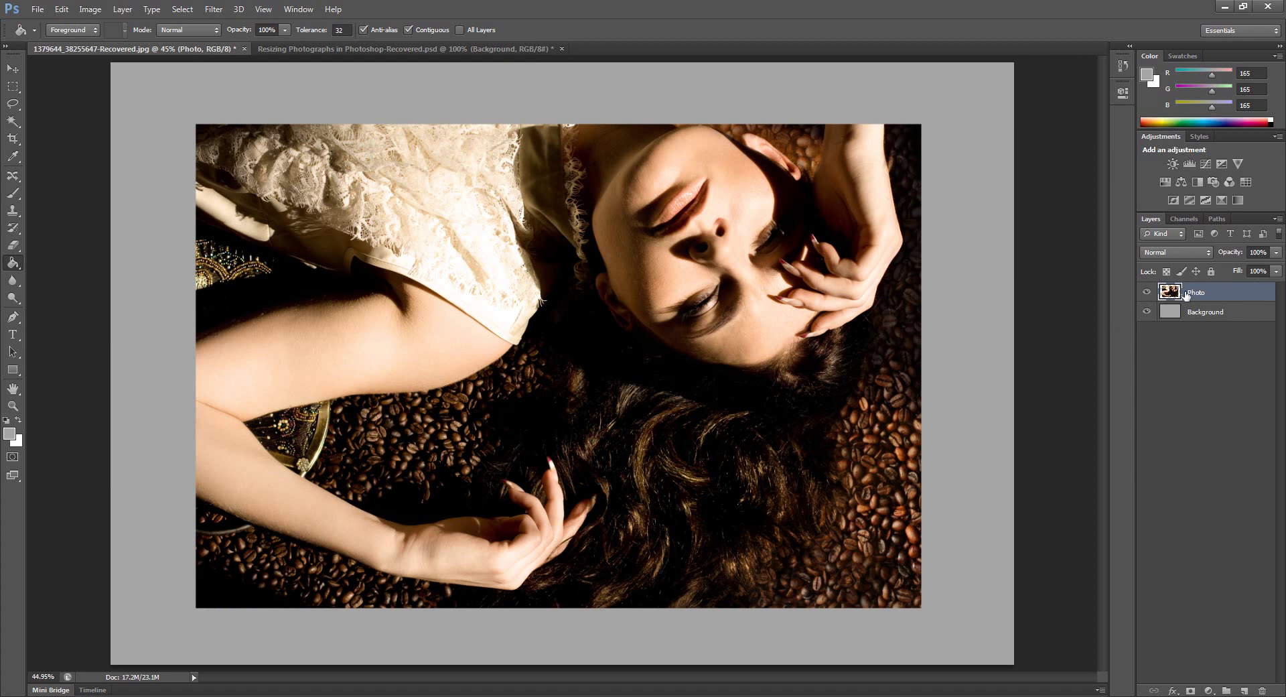
# Duplicate the Photo layer and name the duplicate Photo Small.
pyautogui.rightClick(1223, 295)
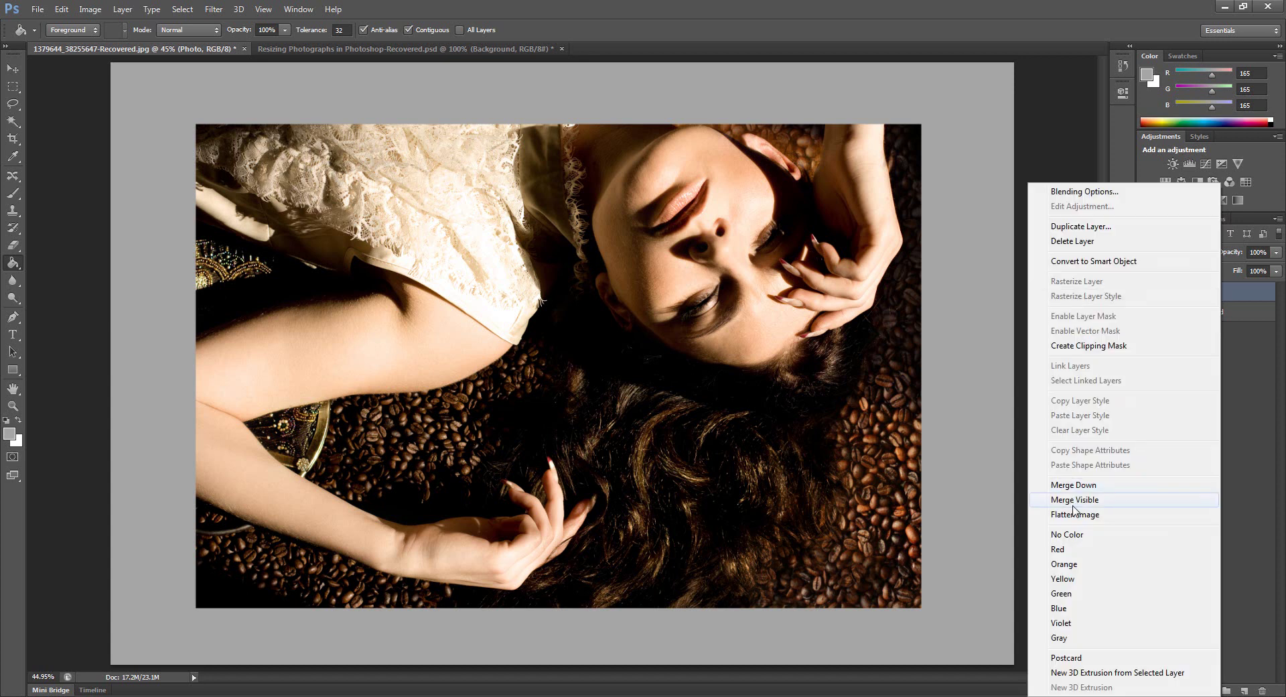
pyautogui.click(1081, 227)
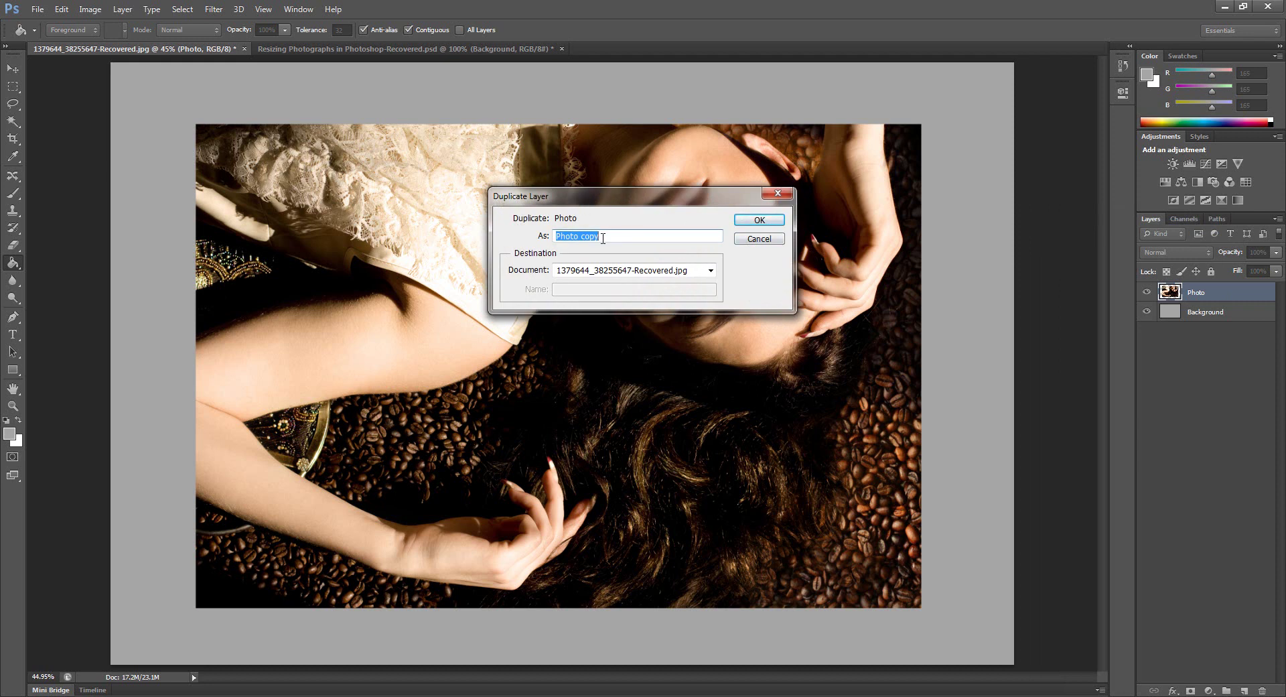
pyautogui.write('Photo Small')
pyautogui.press('Return')
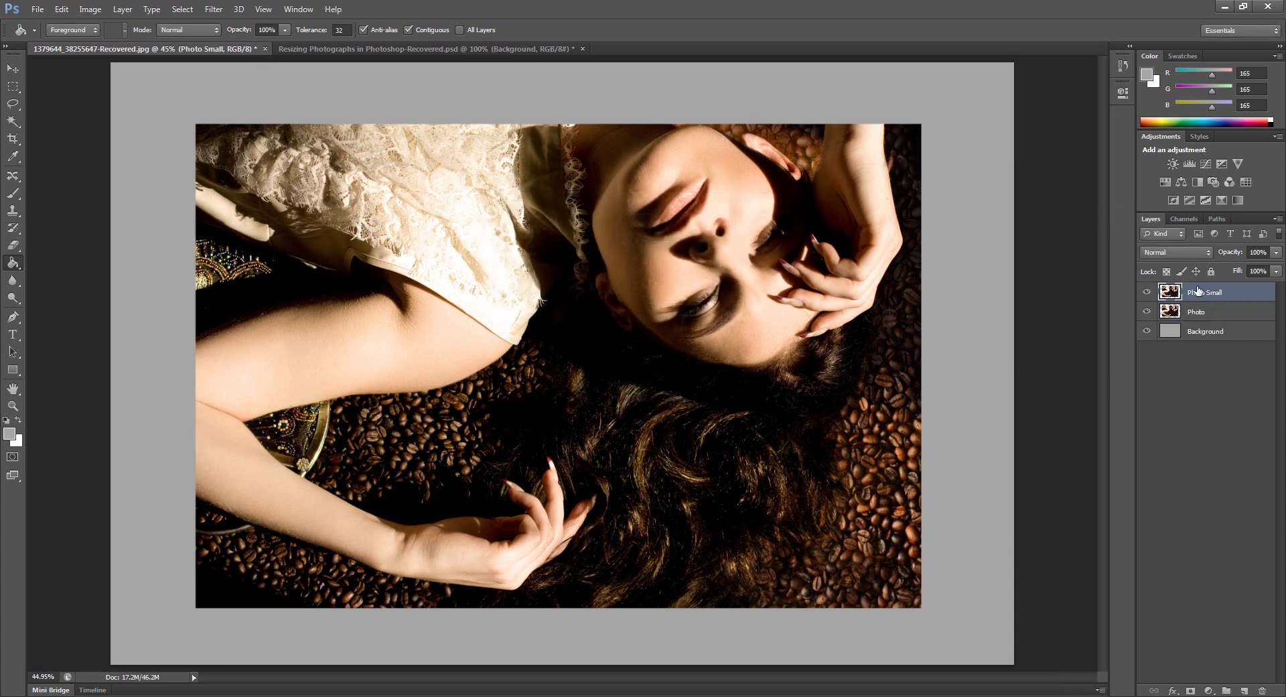
# Hide the Photo layer and scale Photo Small down proportionally to a thumbnail, keeping its lower-left corner in place.
pyautogui.click(1175, 315)
pyautogui.click(1168, 293)
pyautogui.click(1147, 312)
pyautogui.hotkey('ctrl', 't')
pyautogui.moveTo(922, 124); pyautogui.dragTo(434, 530)
pyautogui.press('Return')
pyautogui.press('g')
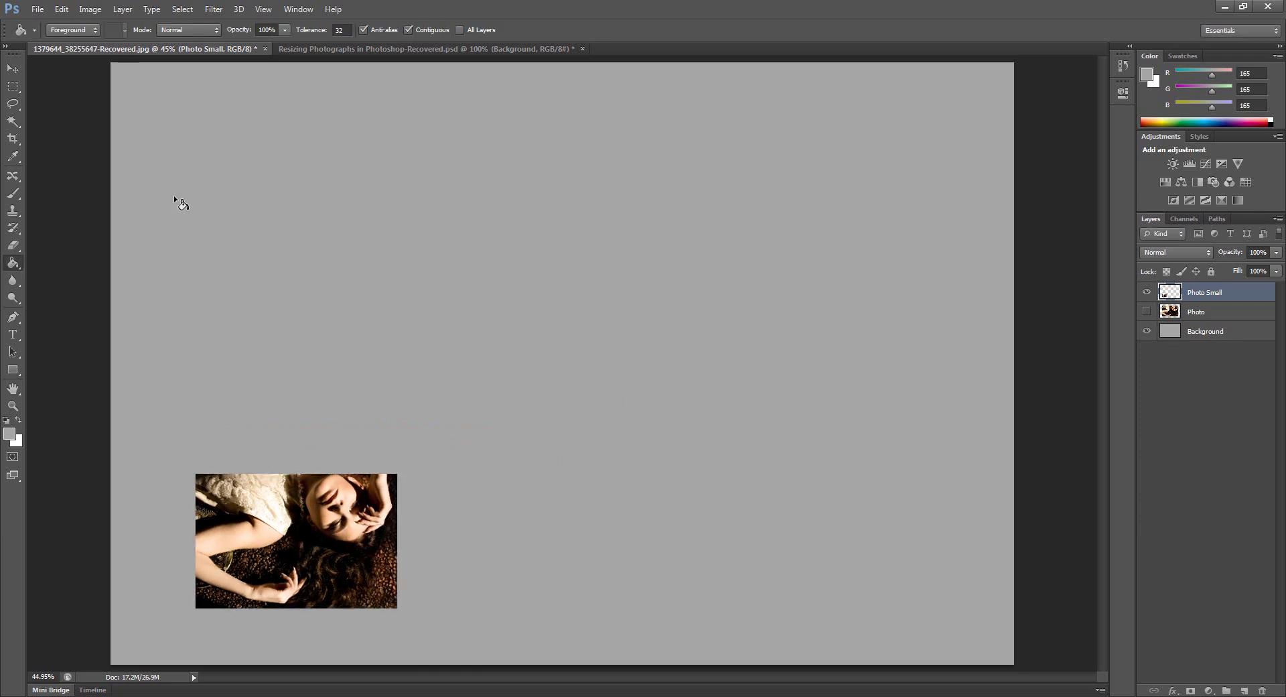
# Move Photo Small to the canvas's upper-right area and show the Photo layer again.
pyautogui.click(14, 67)
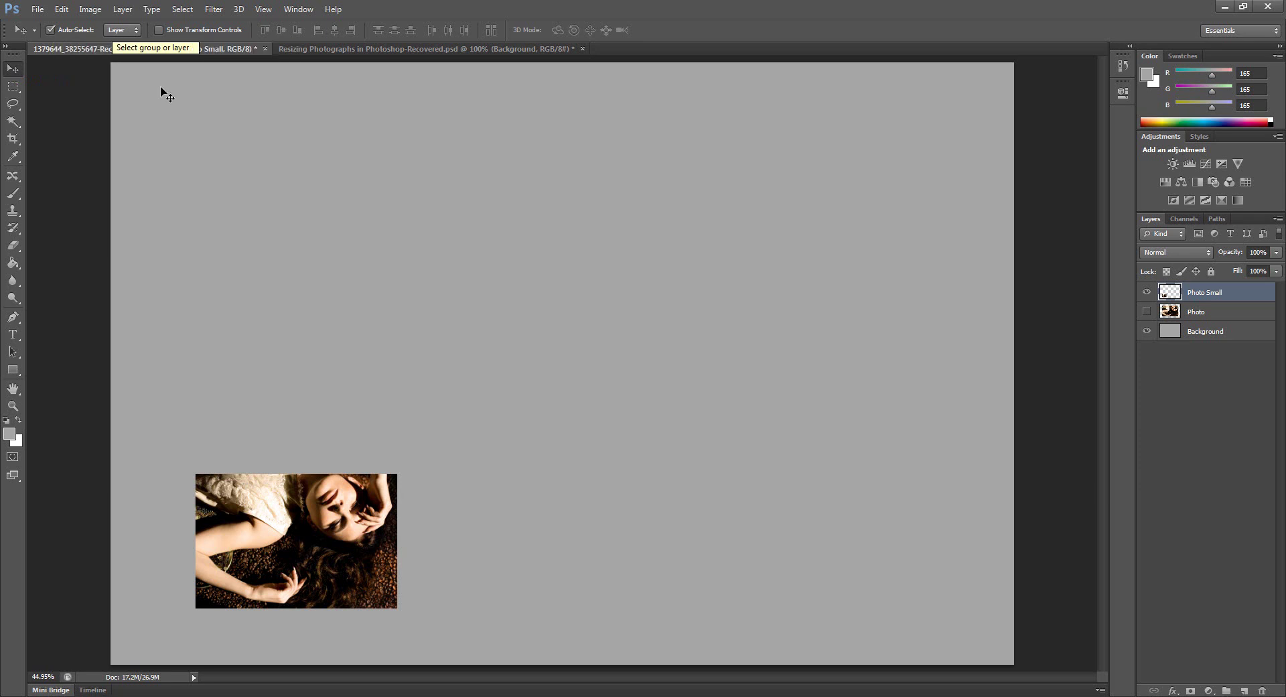
pyautogui.moveTo(303, 543); pyautogui.dragTo(857, 188)
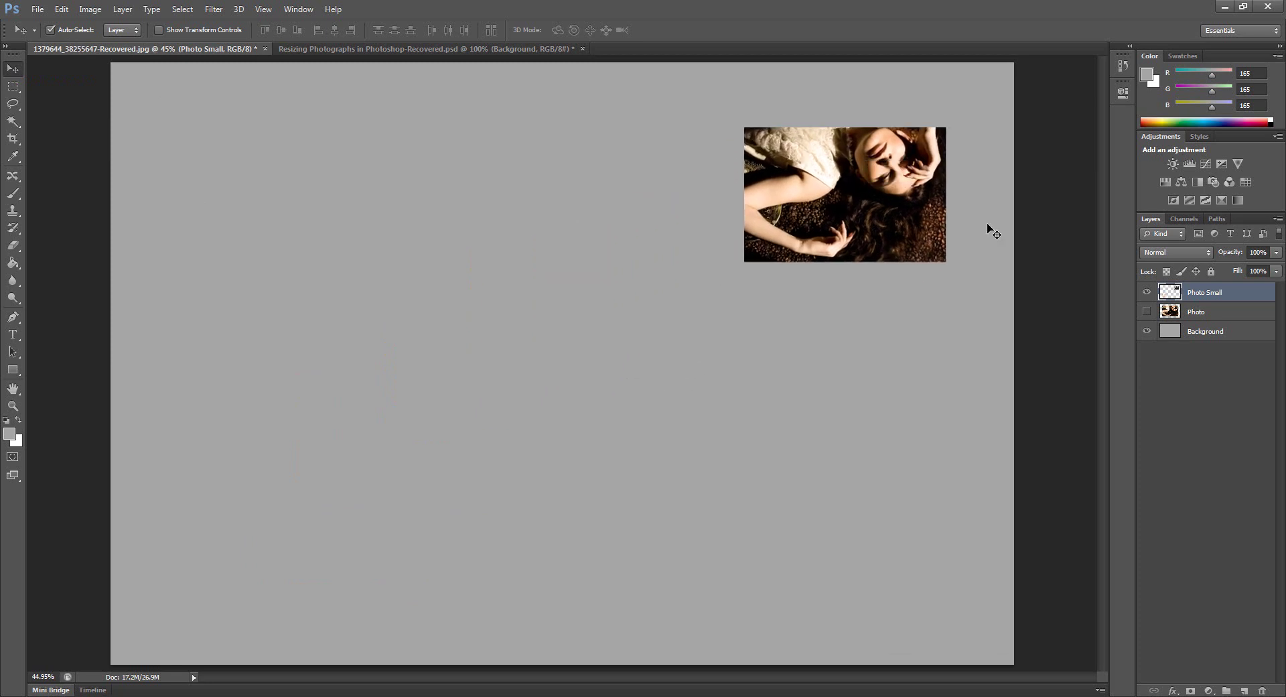
pyautogui.click(1147, 312)
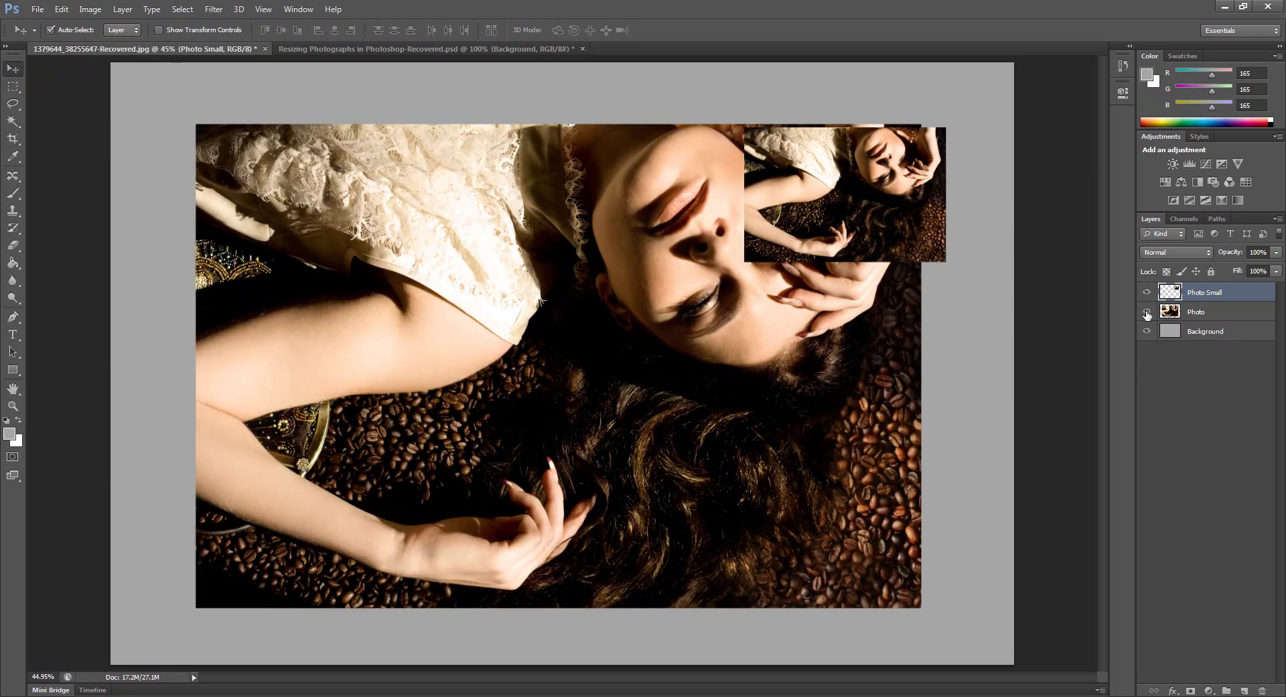
# Reposition the Photo and Photo Small layers freely, leaving Photo Small overlapping the large photo's upper-right corner.
pyautogui.moveTo(847, 202); pyautogui.dragTo(739, 152)
pyautogui.moveTo(821, 325); pyautogui.dragTo(784, 313)
pyautogui.click(699, 170)
pyautogui.moveTo(699, 170); pyautogui.dragTo(293, 206)
pyautogui.moveTo(640, 318); pyautogui.dragTo(648, 373)
pyautogui.moveTo(562, 308); pyautogui.dragTo(568, 268)
pyautogui.moveTo(381, 169); pyautogui.dragTo(907, 154)
# Set the Photo layer's opacity to 30%.
pyautogui.click(838, 352)
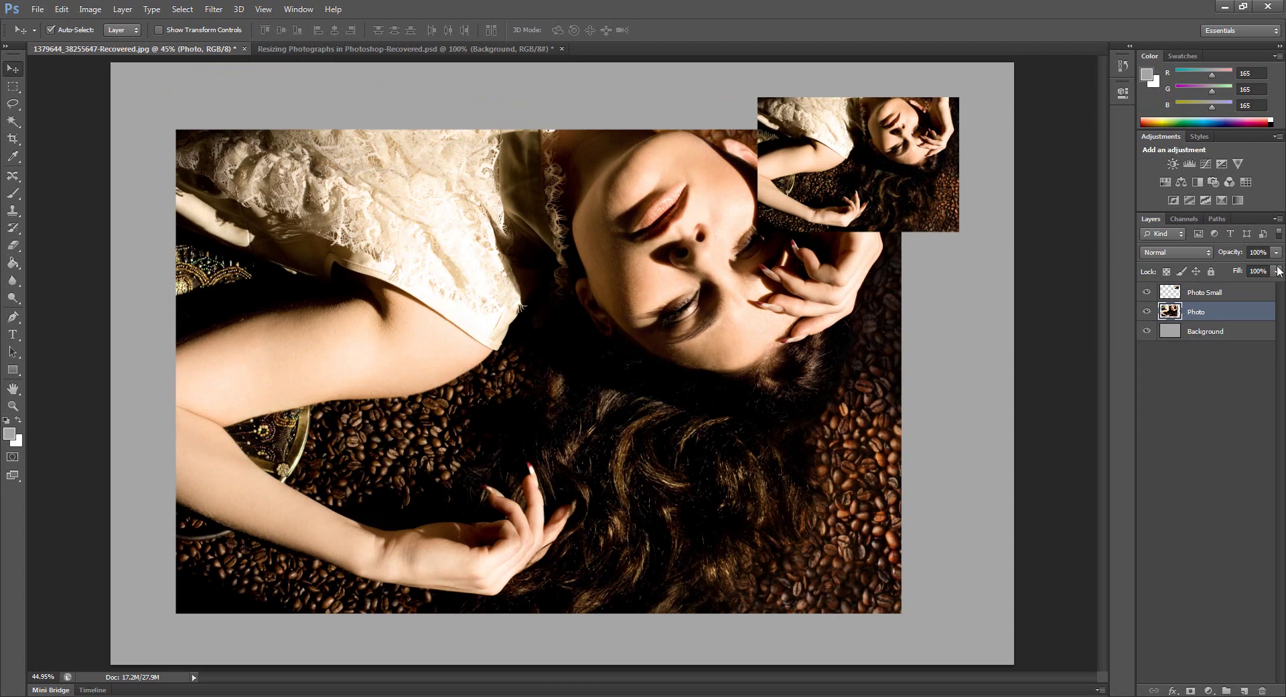
pyautogui.click(1247, 251)
pyautogui.write('30')
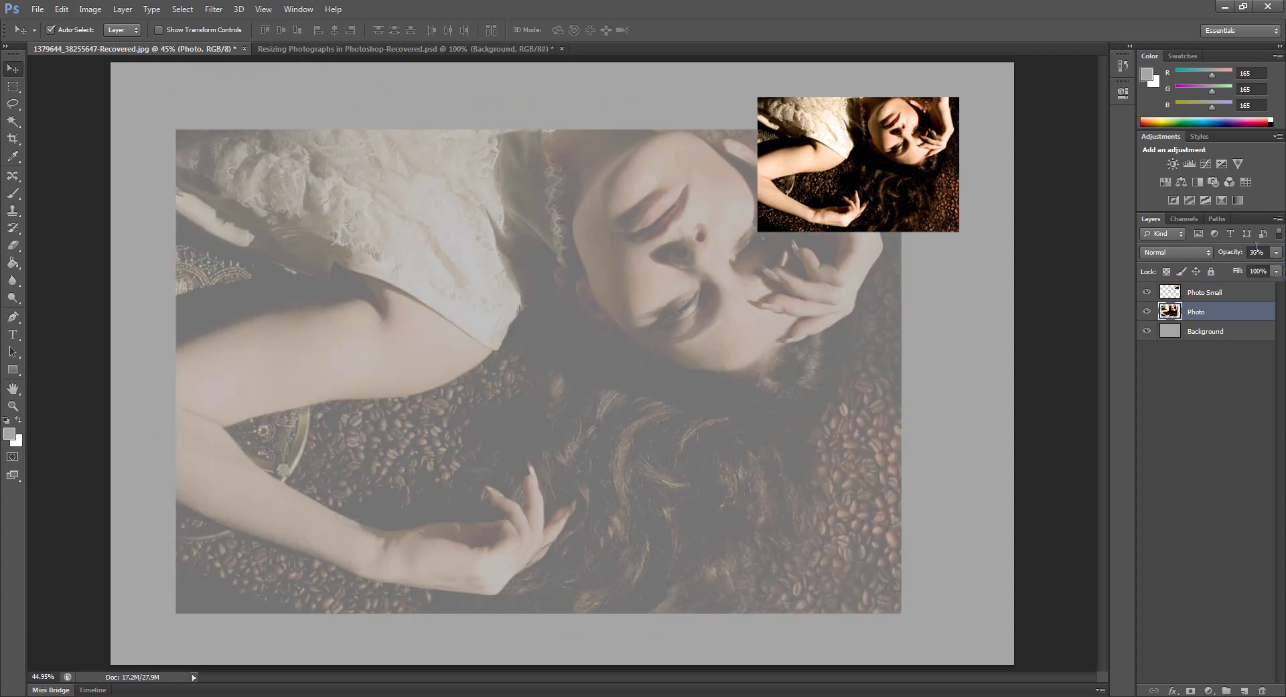
# Move Photo Small to the upper middle of the faded photo and place four copies of it around the canvas.
pyautogui.click(1209, 298)
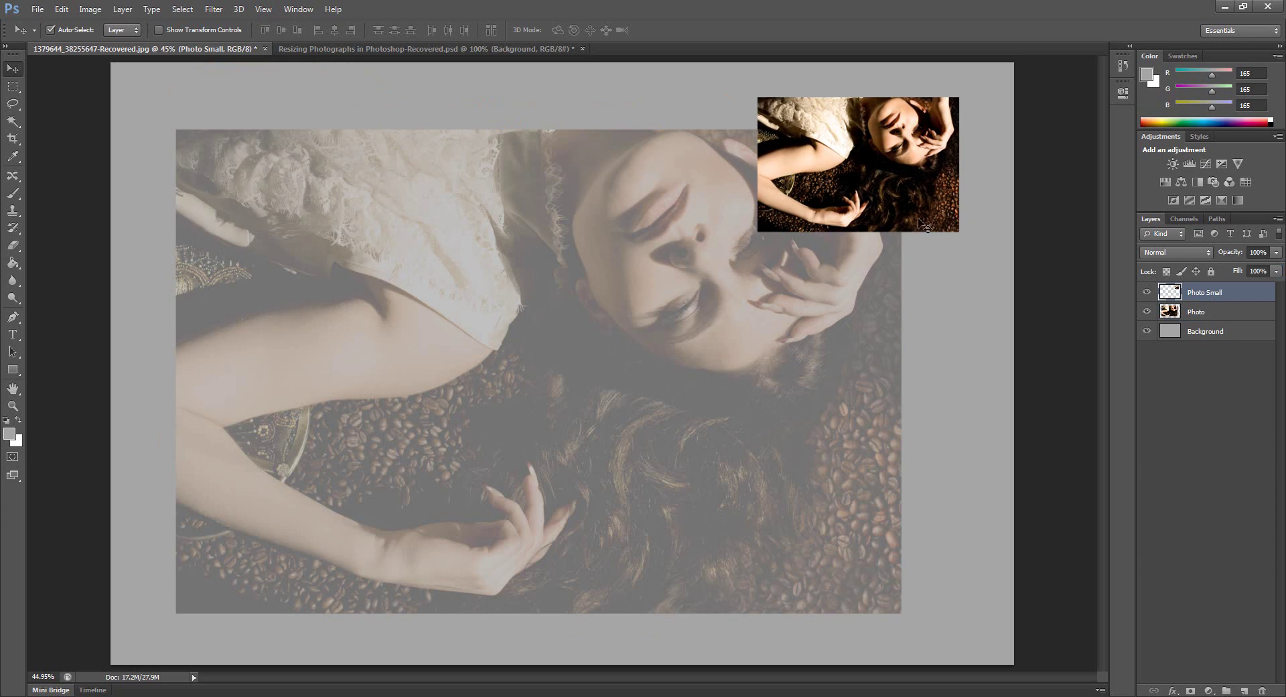
pyautogui.moveTo(913, 182); pyautogui.dragTo(586, 283)
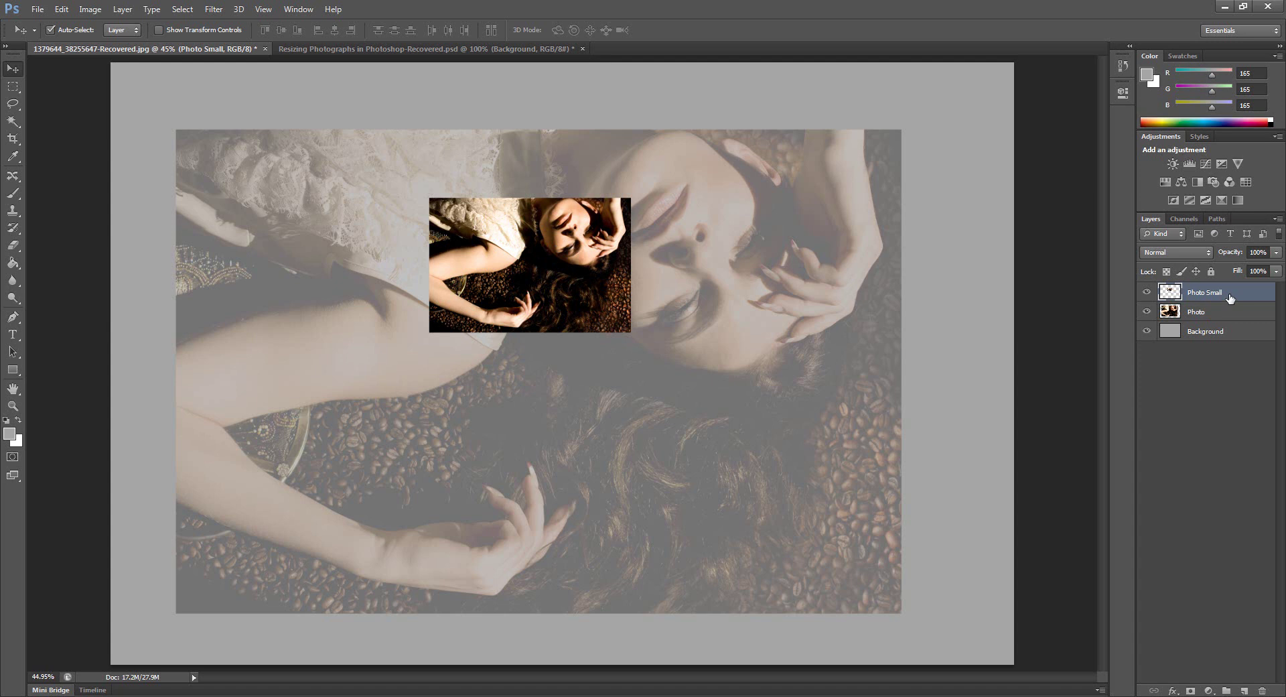
pyautogui.moveTo(530, 262); pyautogui.dragTo(780, 438)
pyautogui.moveTo(777, 431); pyautogui.dragTo(467, 425)
pyautogui.moveTo(538, 424); pyautogui.dragTo(371, 298)
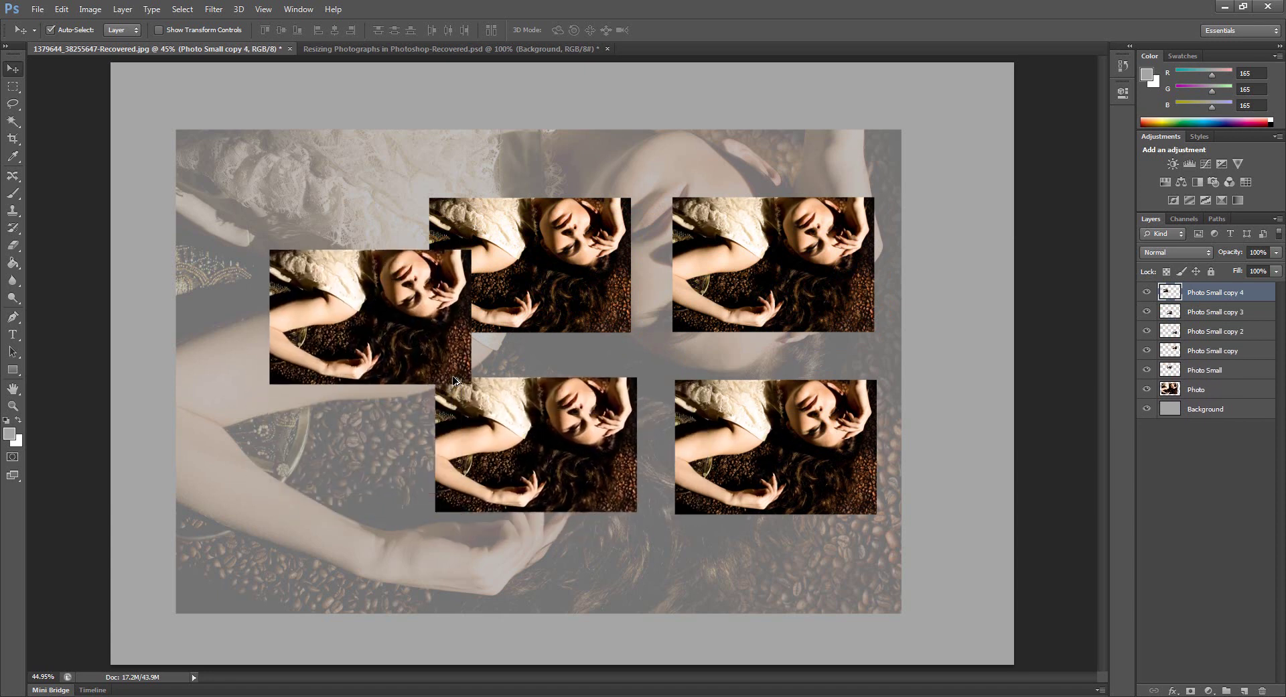
# Undo the last two Photo Small copies and select each of the three remaining small photo layers in turn.
pyautogui.hotkey('ctrl', 'alt', 'z')
pyautogui.hotkey('ctrl', 'alt', 'z')
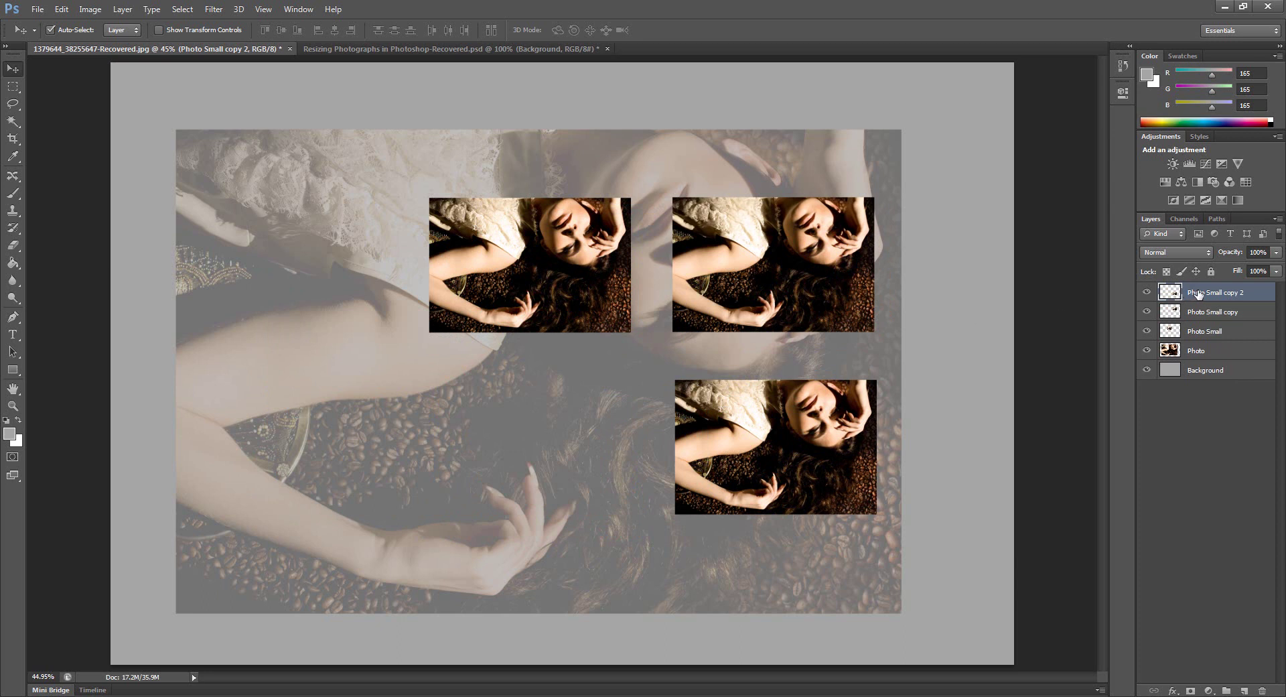
pyautogui.click(1204, 333)
pyautogui.click(1201, 315)
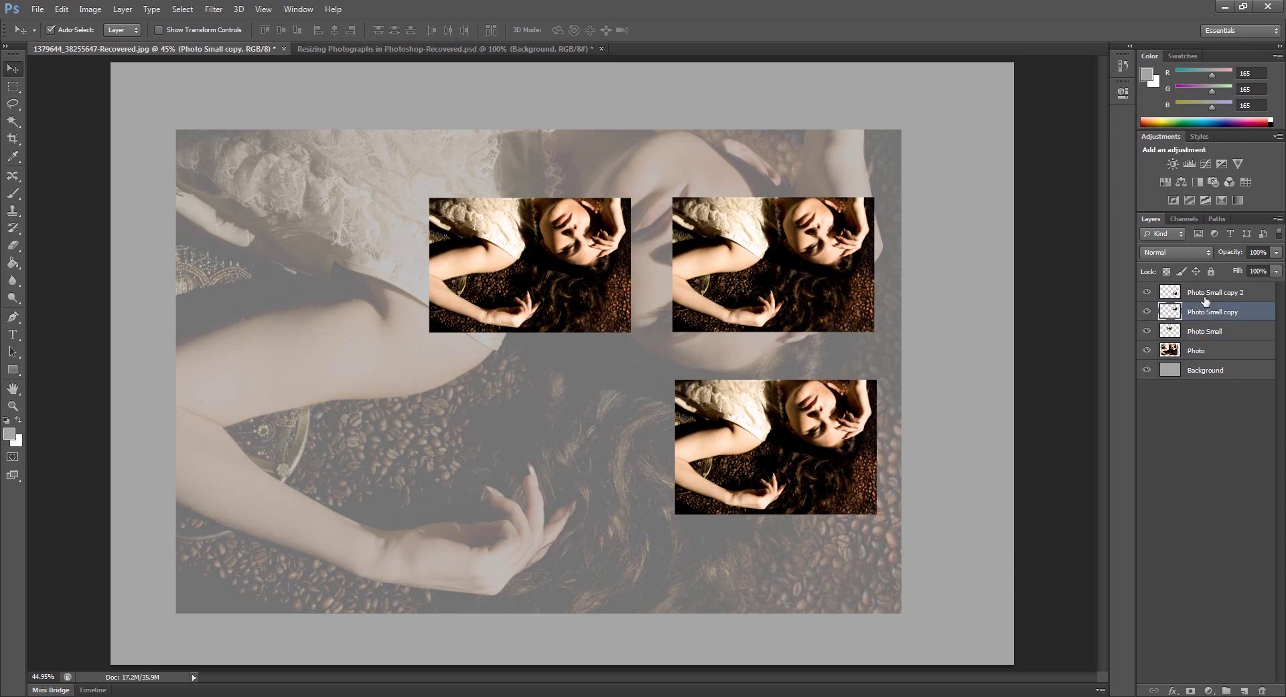
pyautogui.click(1205, 297)
# Arrange the three small photos in an evenly spaced horizontal row across the upper half of the faded photo.
pyautogui.moveTo(626, 272); pyautogui.dragTo(422, 311)
pyautogui.moveTo(755, 256); pyautogui.dragTo(532, 297)
pyautogui.moveTo(794, 418); pyautogui.dragTo(796, 276)
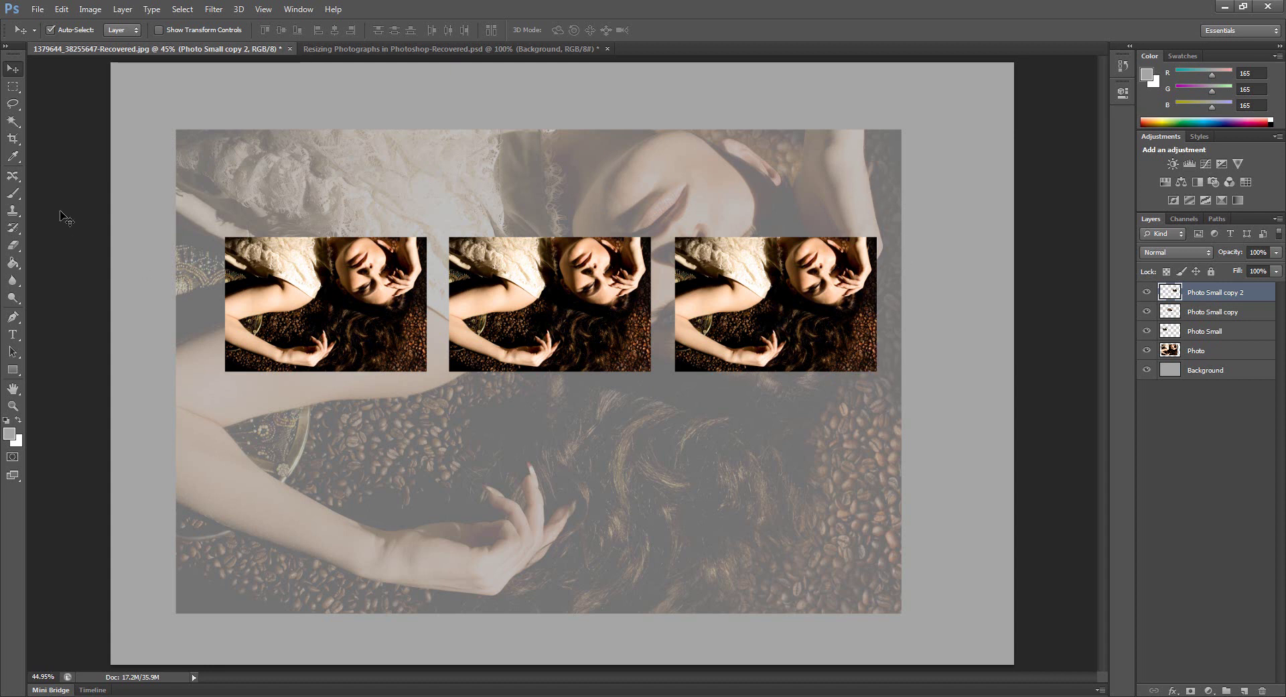
# Crop the canvas to a wide banner as broad as the faded photo, with narrow margins above and below the three small photos.
pyautogui.click(14, 139)
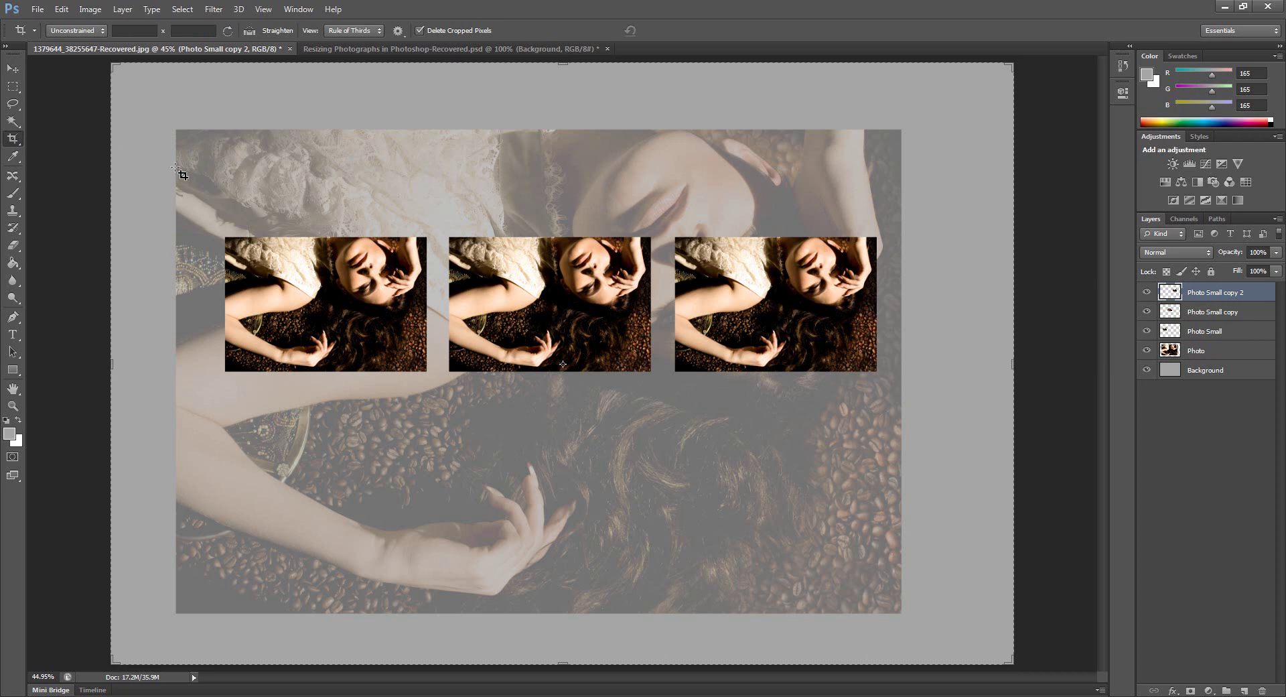
pyautogui.moveTo(175, 167); pyautogui.dragTo(900, 421)
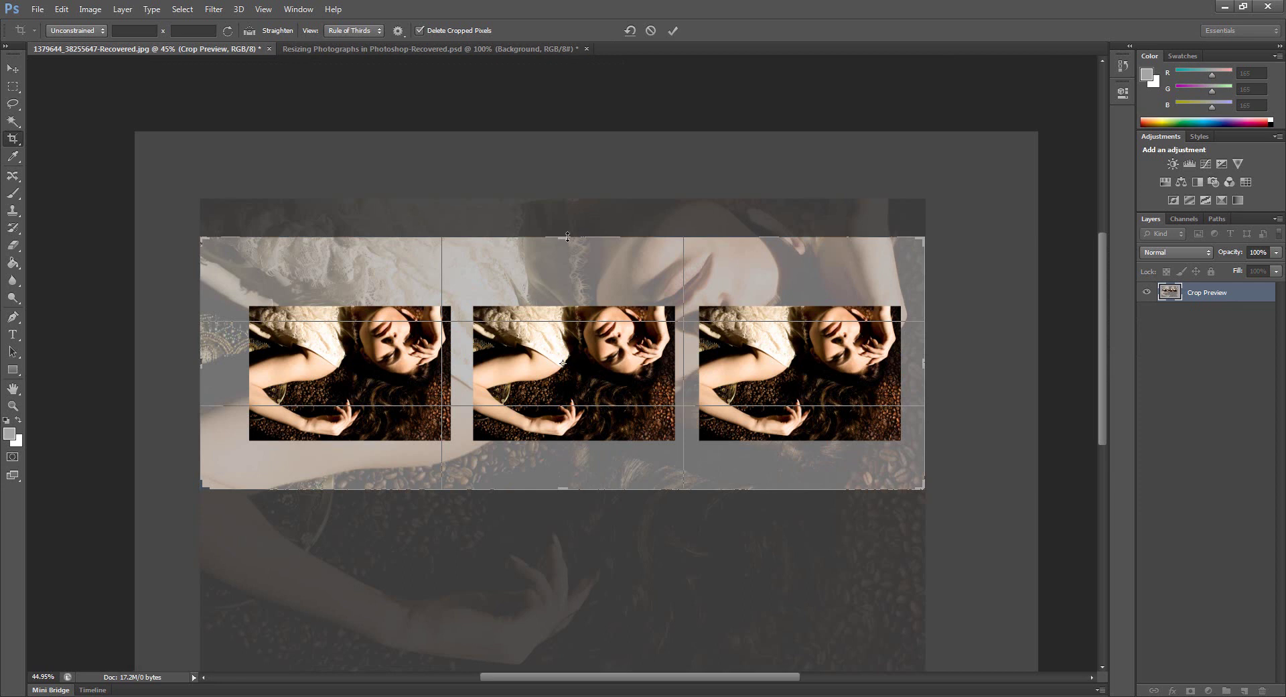
pyautogui.moveTo(566, 238); pyautogui.dragTo(564, 252)
pyautogui.moveTo(565, 474); pyautogui.dragTo(566, 472)
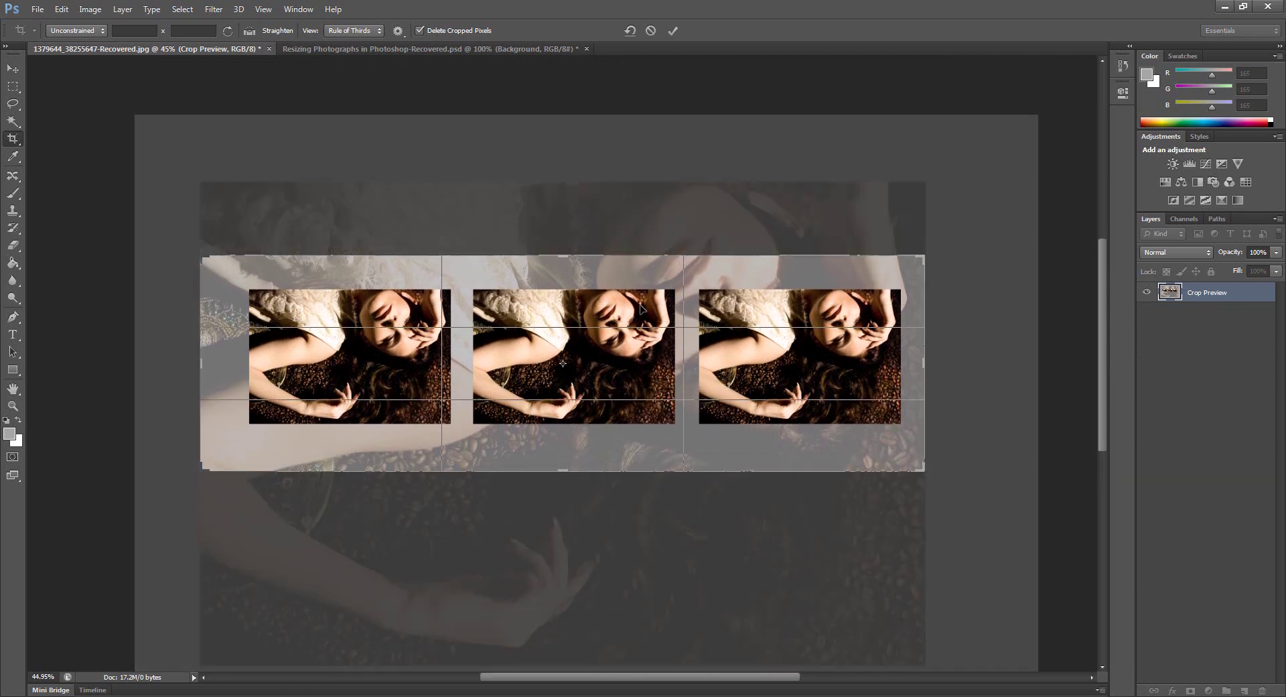
pyautogui.moveTo(567, 257)
pyautogui.mouseDown()
pyautogui.moveTo(568, 221)
pyautogui.moveTo(568, 248)
pyautogui.mouseUp()
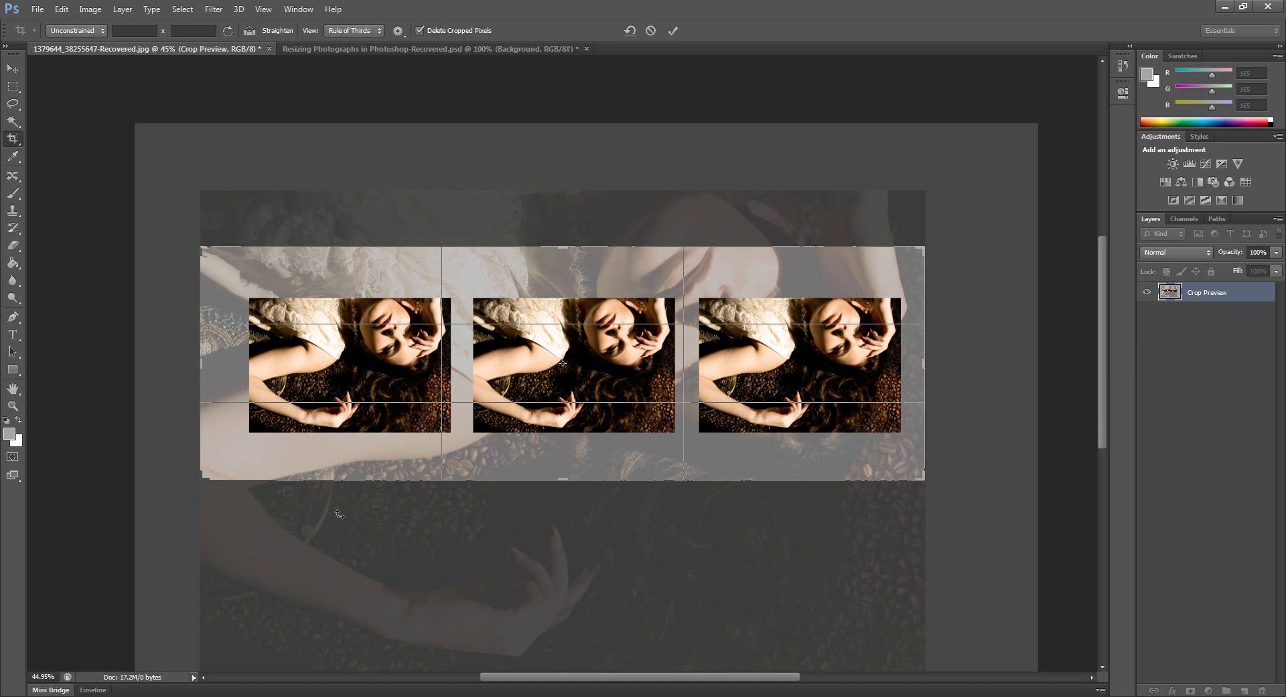
pyautogui.press('Return')
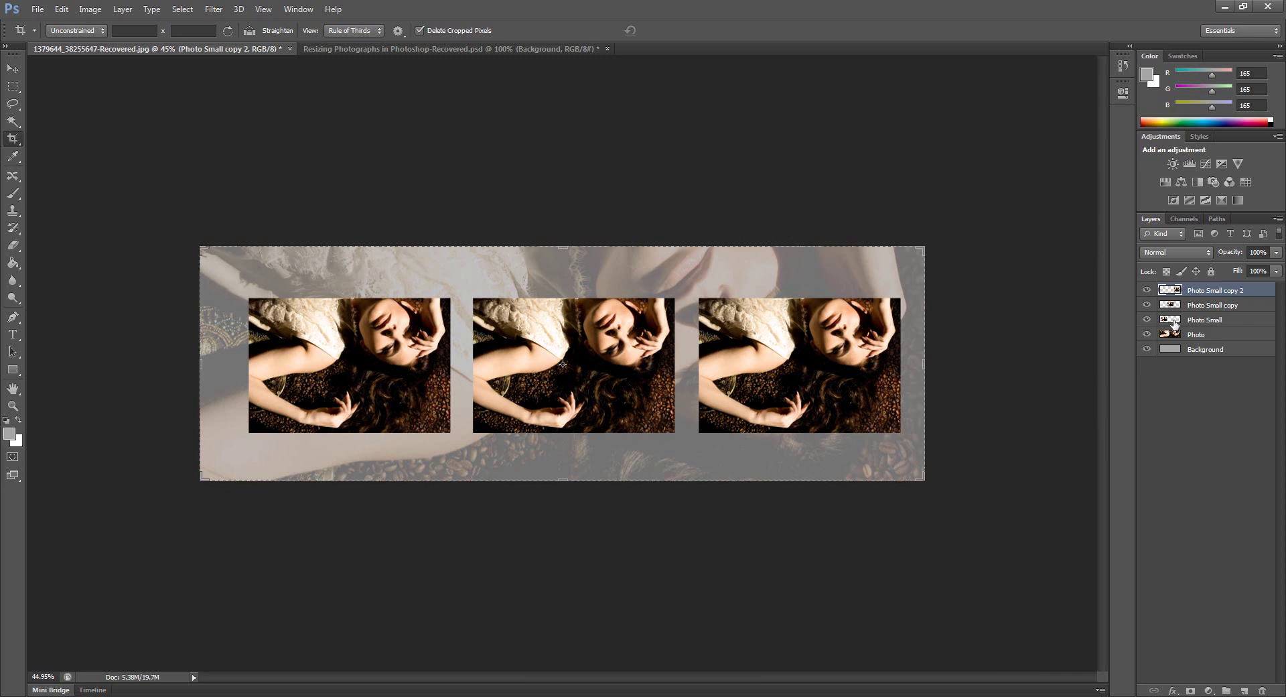
# Shift the leftmost small photo slightly down and left, and tilt it slightly counterclockwise.
pyautogui.click(1173, 337)
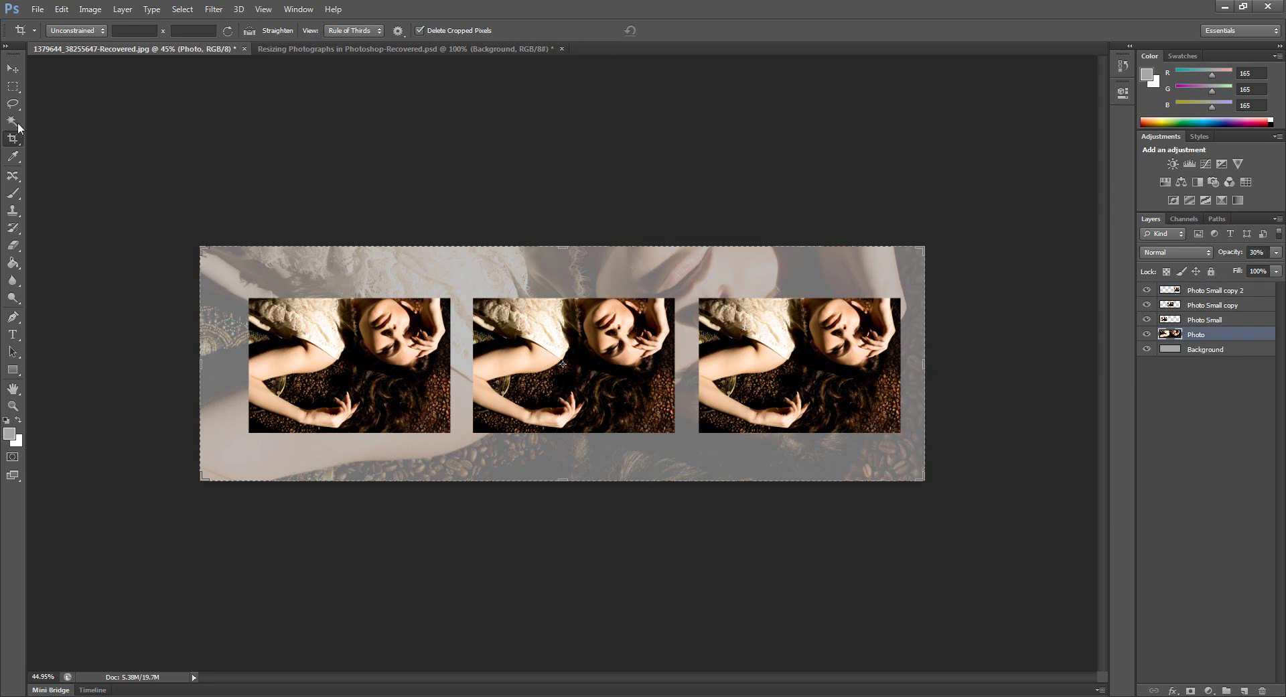
pyautogui.click(13, 74)
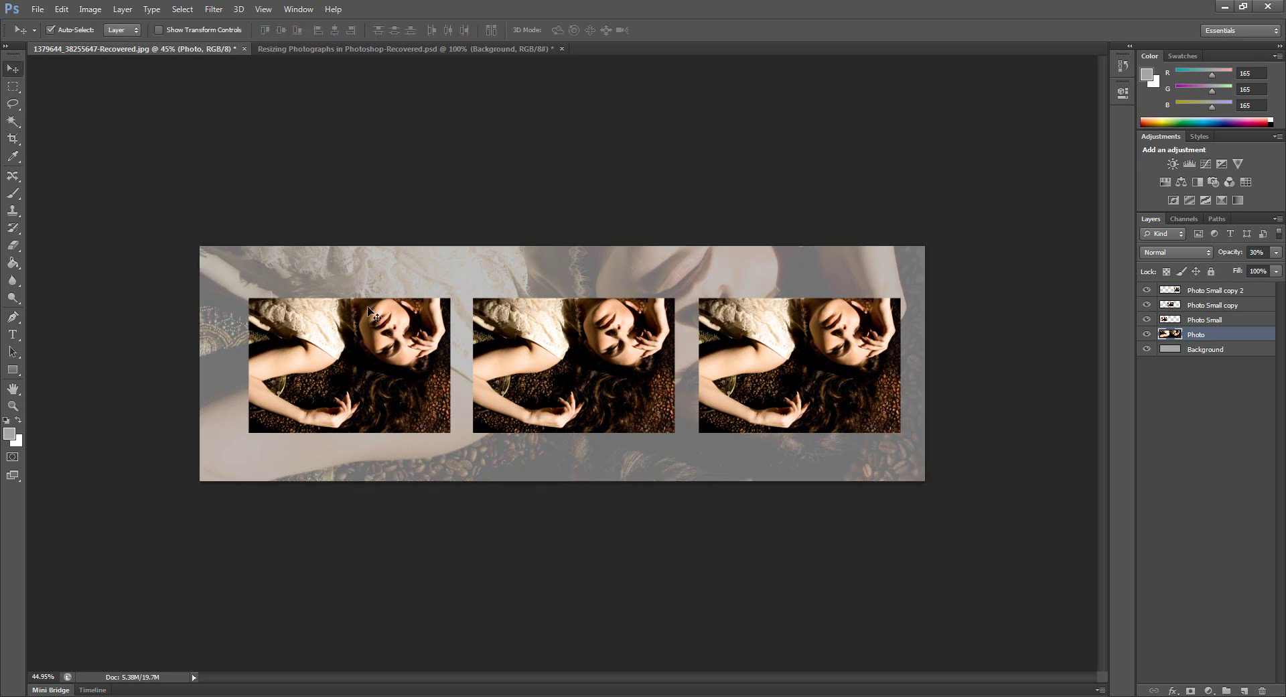
pyautogui.click(374, 357)
pyautogui.moveTo(398, 364); pyautogui.dragTo(372, 378)
pyautogui.hotkey('ctrl', 't')
pyautogui.moveTo(452, 363); pyautogui.dragTo(403, 363)
pyautogui.press('Return')
# Scale the middle small photo to about 75%, rotate it about -12.6°, and move it against the left photo's lower-right edge.
pyautogui.click(589, 374)
pyautogui.hotkey('ctrl', 't')
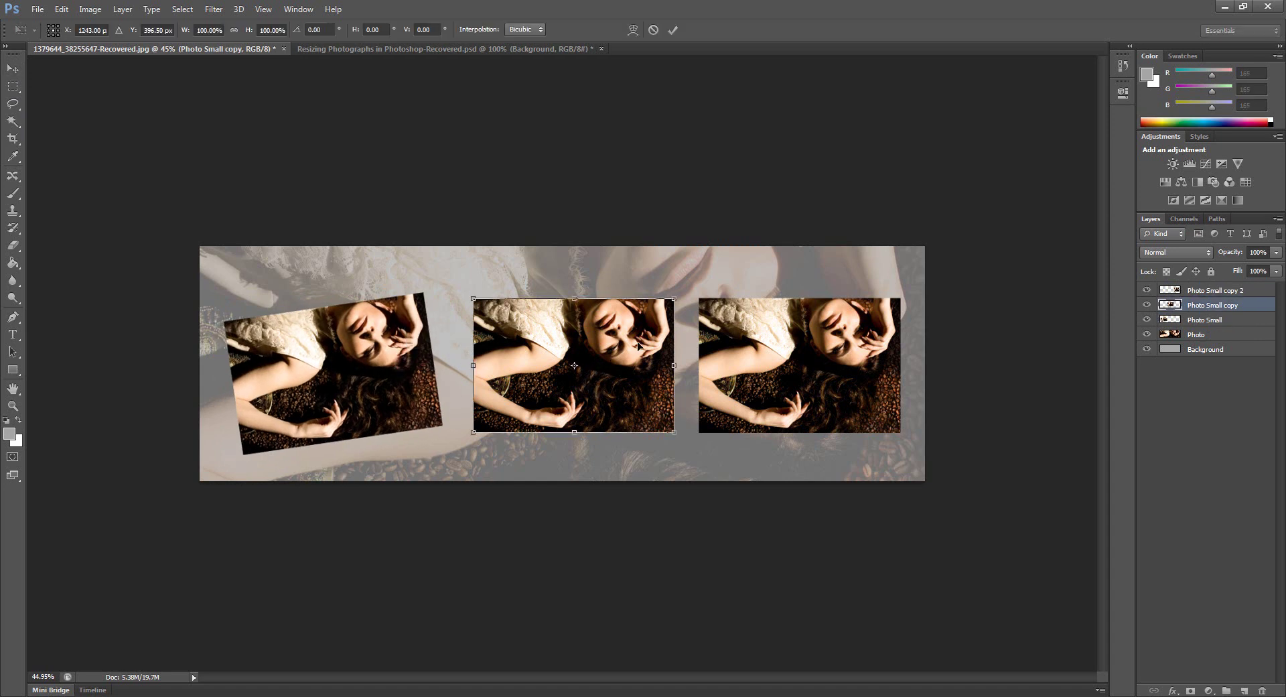
pyautogui.moveTo(688, 331); pyautogui.dragTo(617, 322)
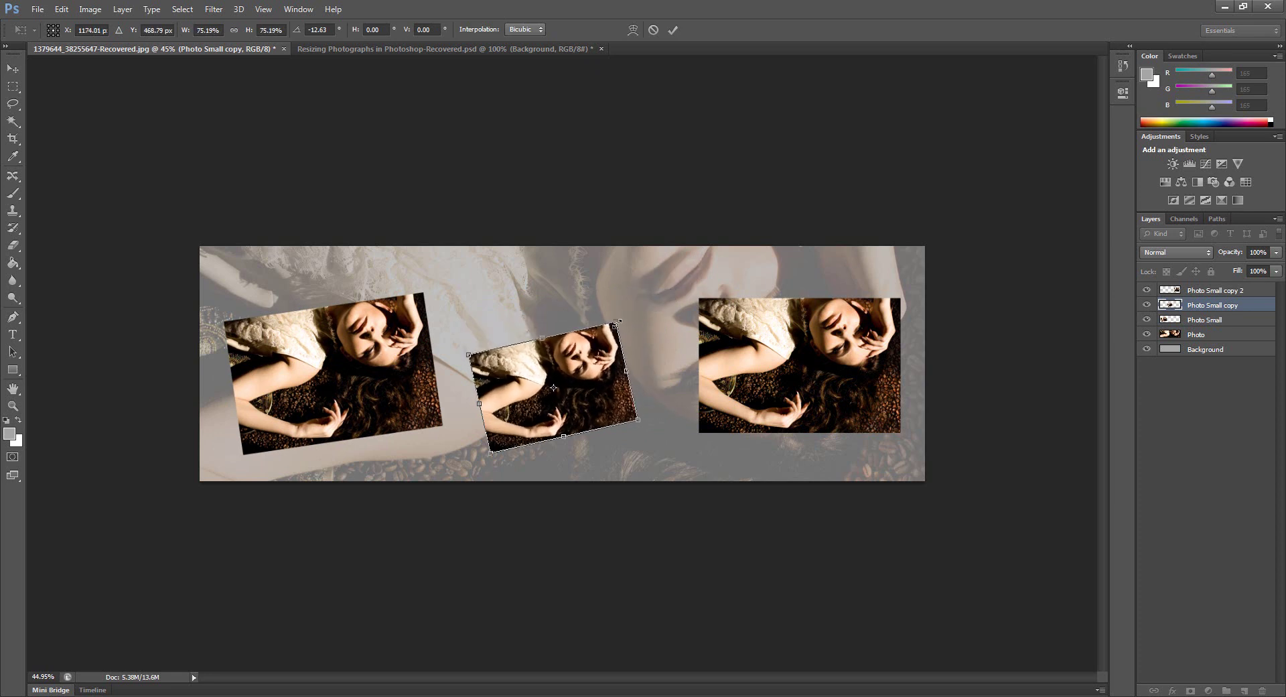
pyautogui.press('Return')
pyautogui.moveTo(539, 358); pyautogui.dragTo(492, 387)
# Shrink and tilt the rightmost small photo counterclockwise, making it the smallest, and place it against the middle photo's lower-right edge.
pyautogui.click(798, 370)
pyautogui.hotkey('ctrl', 't')
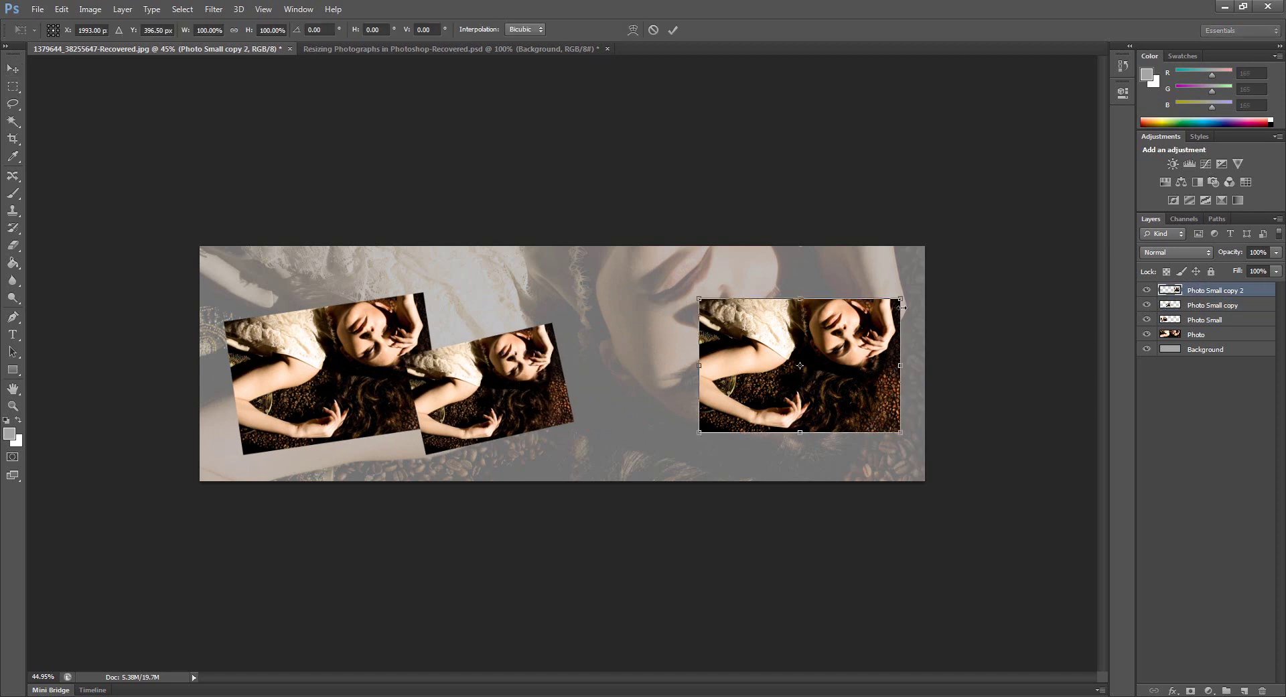
pyautogui.moveTo(890, 310); pyautogui.dragTo(856, 344)
pyautogui.press('Return')
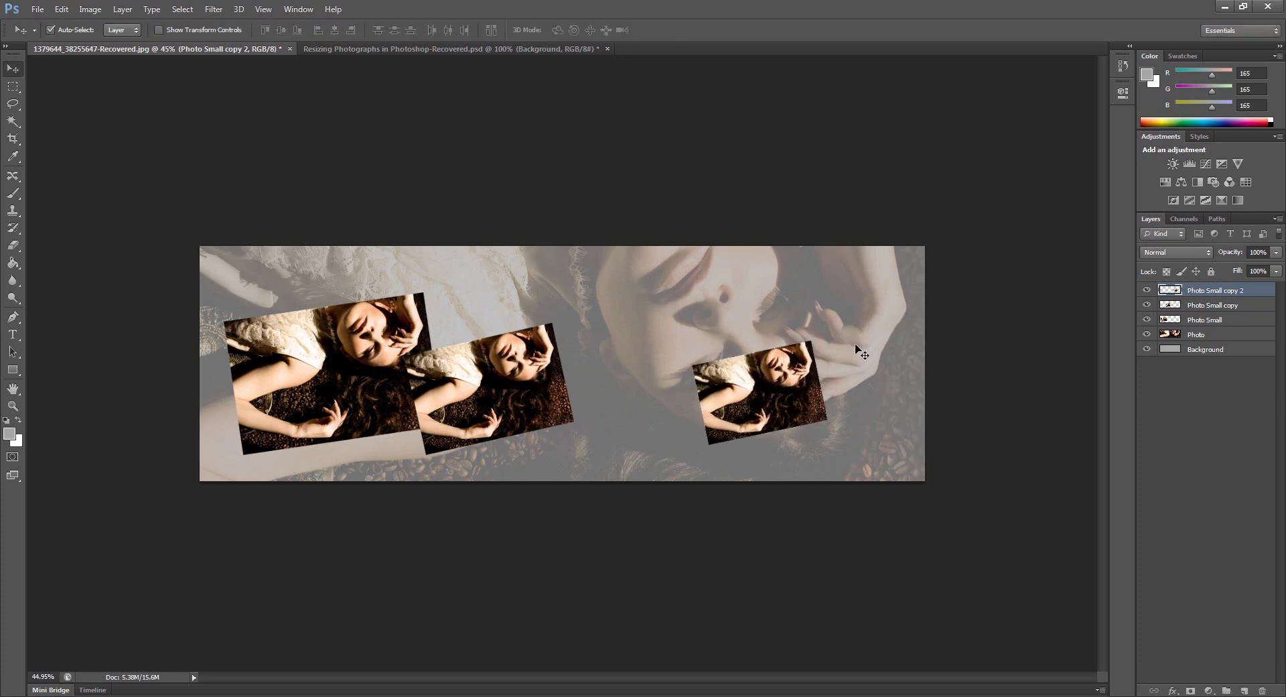
pyautogui.moveTo(753, 385); pyautogui.dragTo(605, 397)
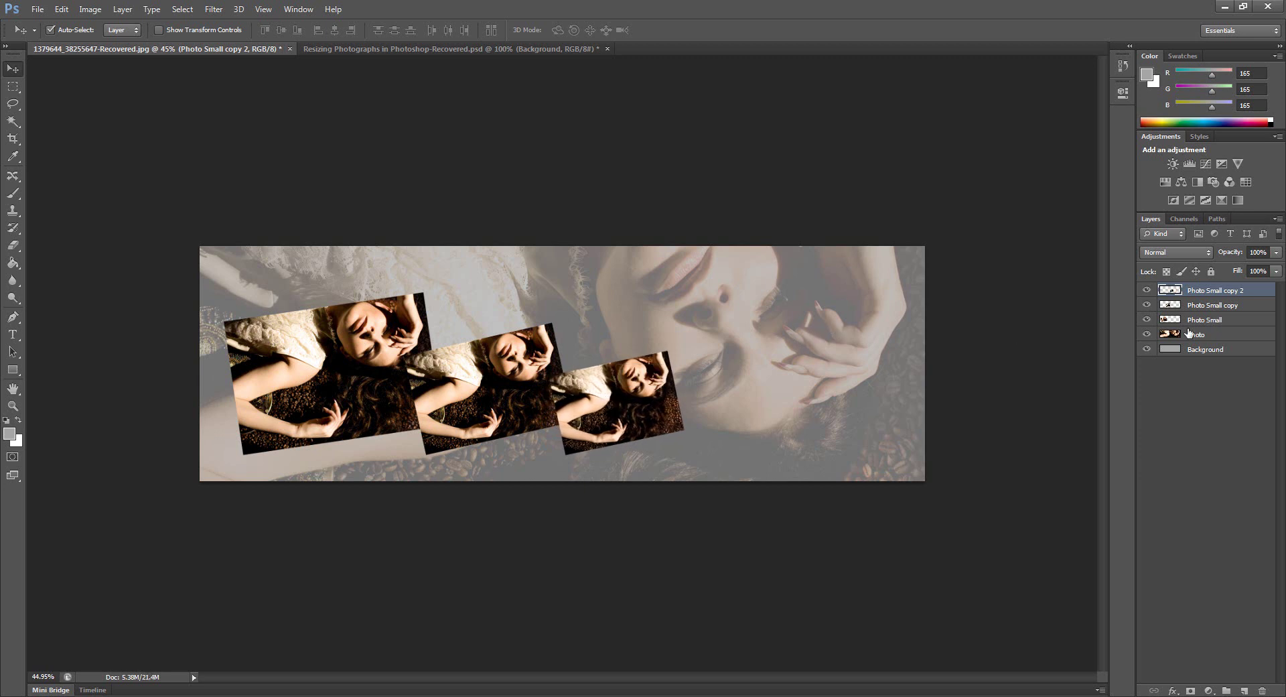
# Scale the faded Photo layer proportionally to about 79%, keeping it against the canvas's left edge behind the three small photos.
pyautogui.click(814, 310)
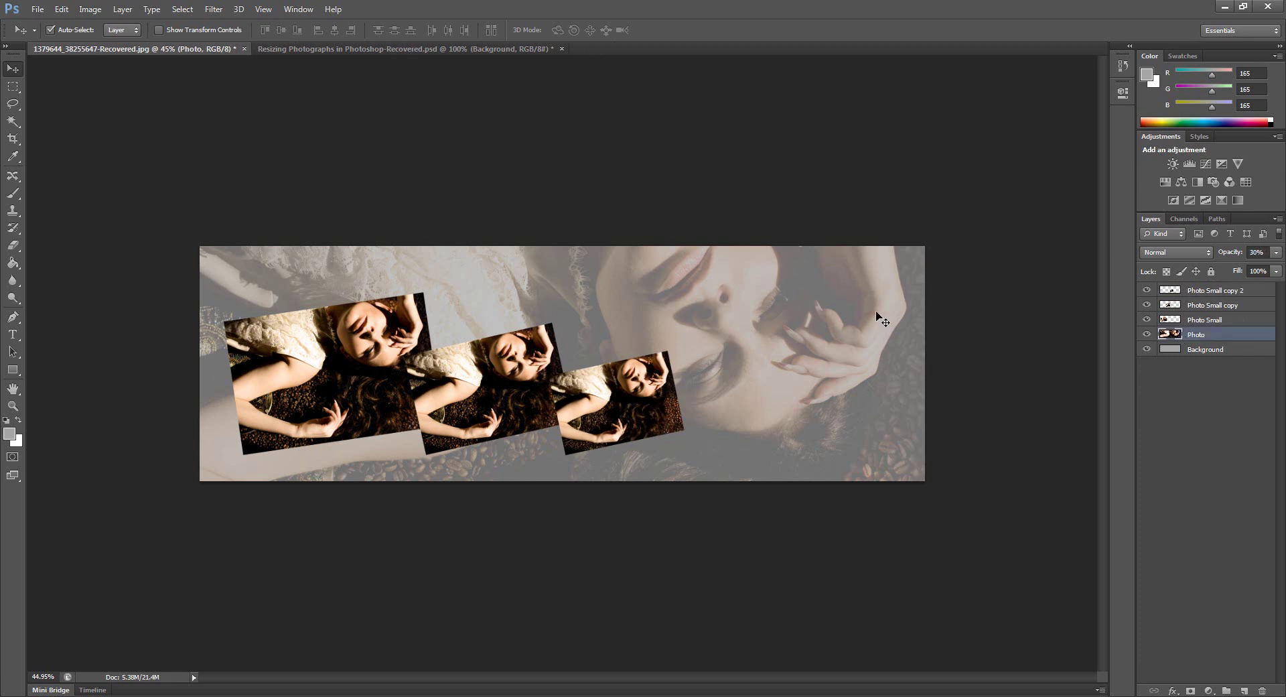
pyautogui.hotkey('ctrl', 't')
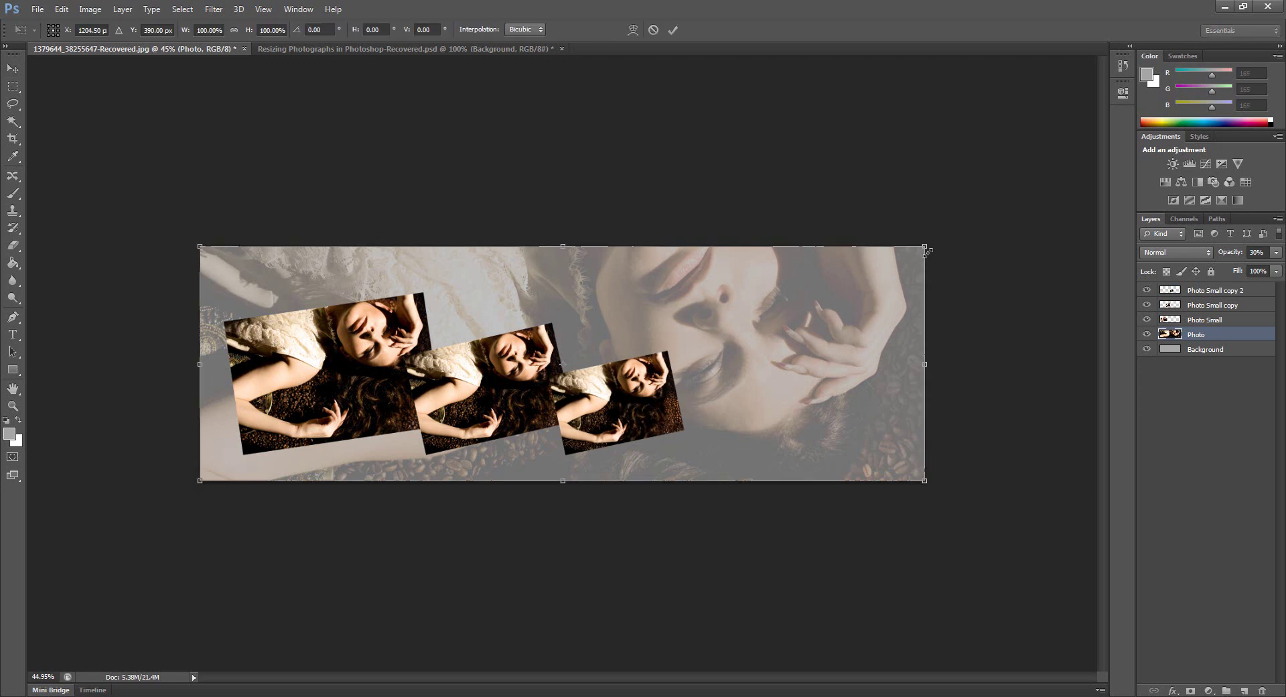
pyautogui.moveTo(926, 252); pyautogui.dragTo(820, 298)
pyautogui.moveTo(759, 361); pyautogui.dragTo(759, 351)
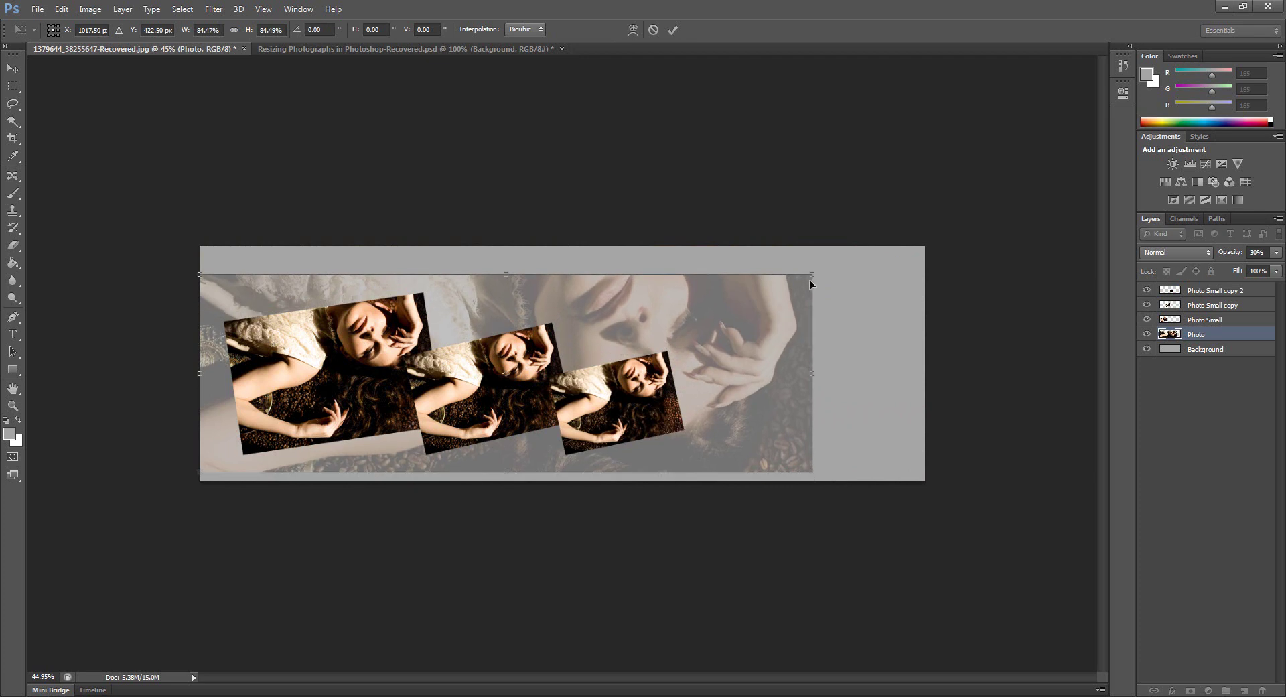
pyautogui.moveTo(813, 273); pyautogui.dragTo(781, 290)
pyautogui.moveTo(733, 325); pyautogui.dragTo(733, 319)
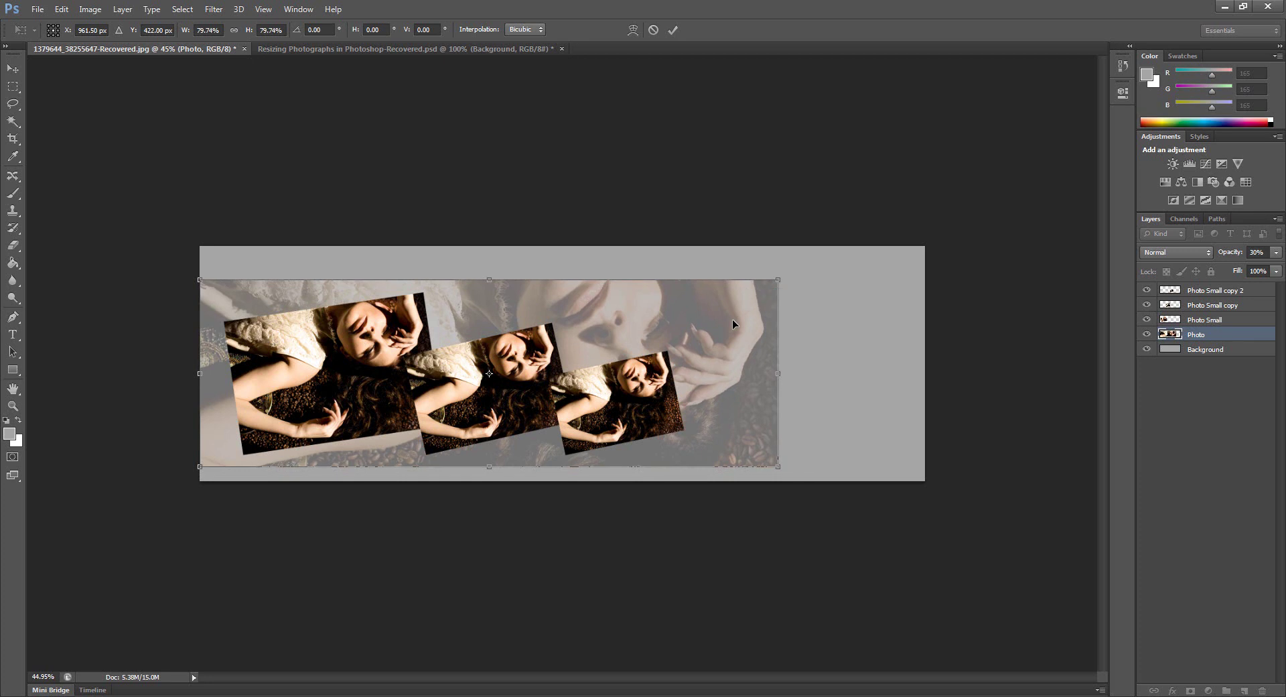
pyautogui.moveTo(782, 285); pyautogui.dragTo(778, 282)
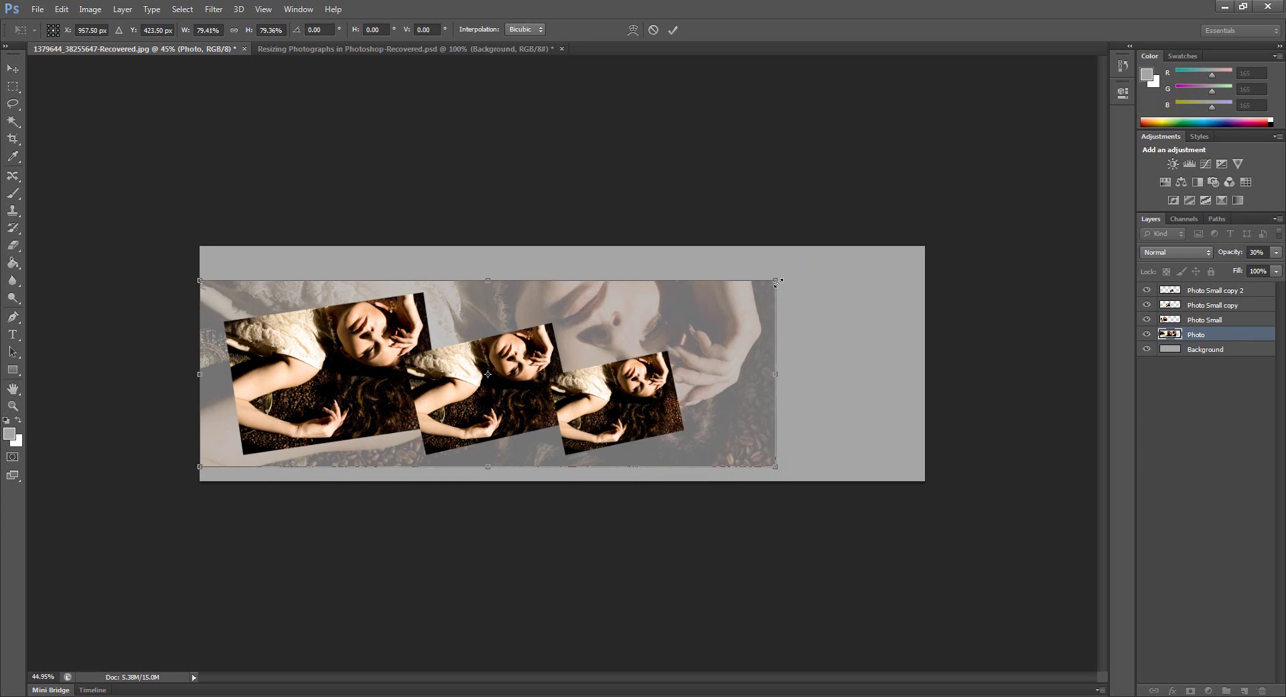
pyautogui.press('Return')
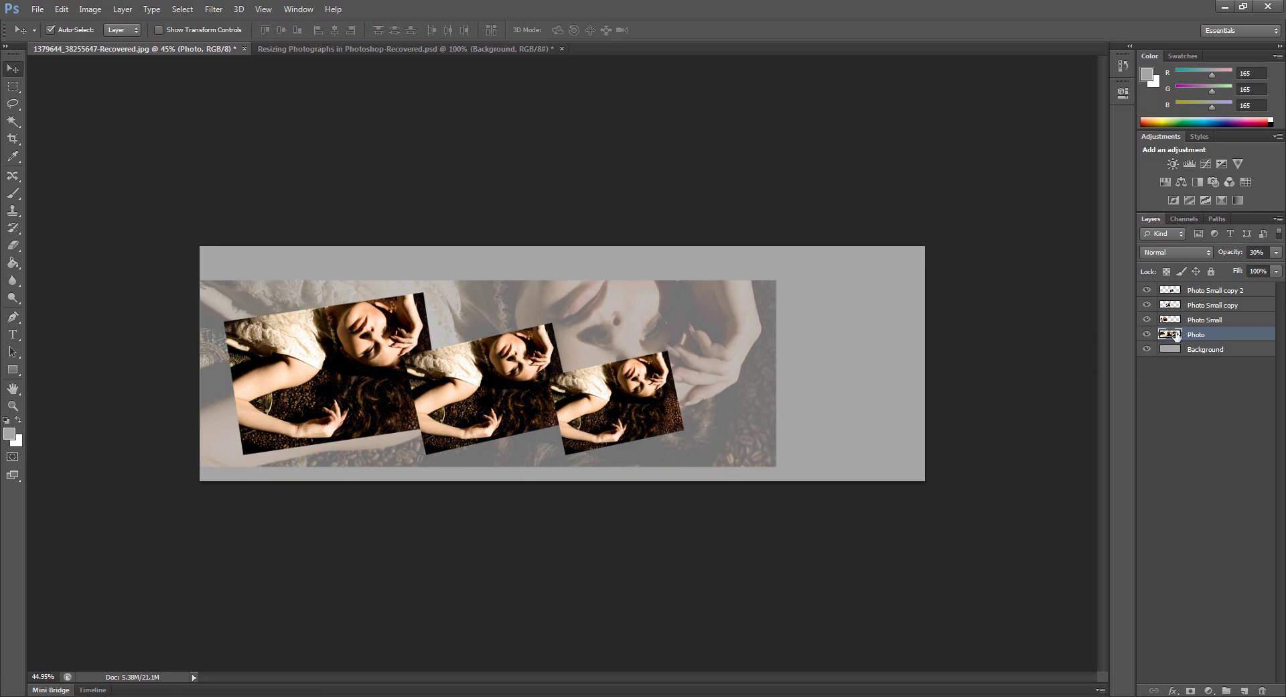
# Hide the Photo layer and the three small photo layers one by one, and make all of them visible again.
pyautogui.click(1147, 334)
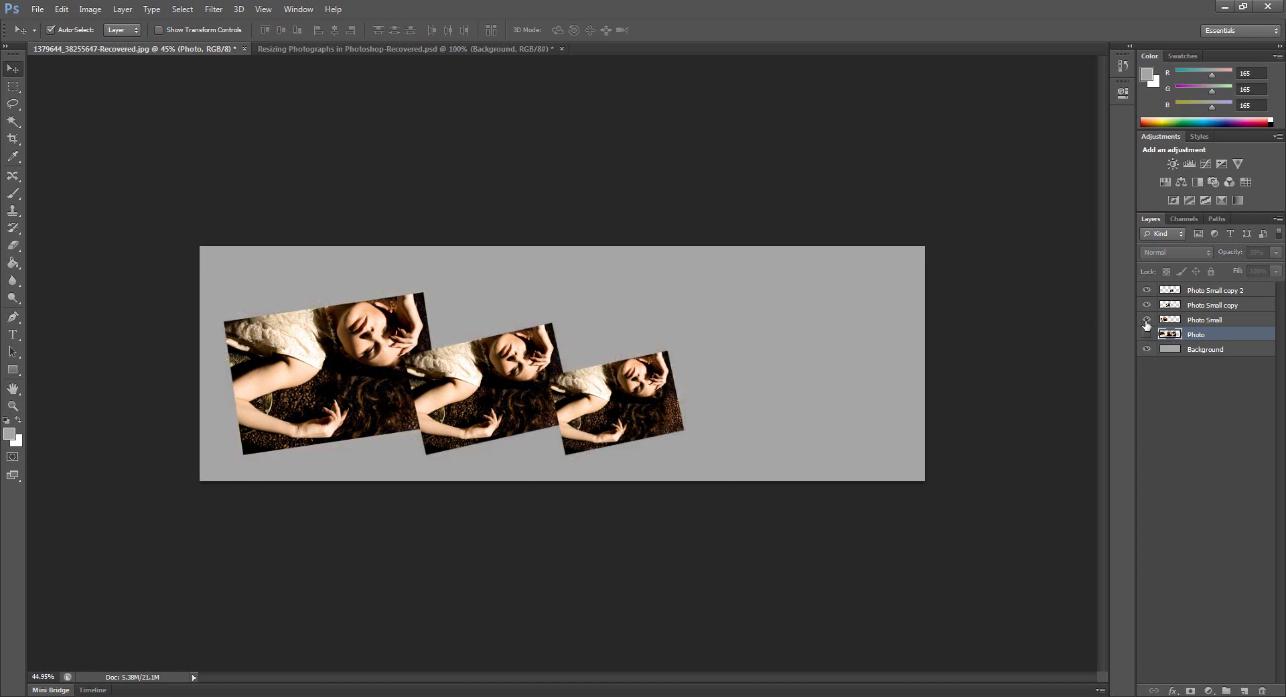
pyautogui.click(1146, 321)
pyautogui.click(1146, 306)
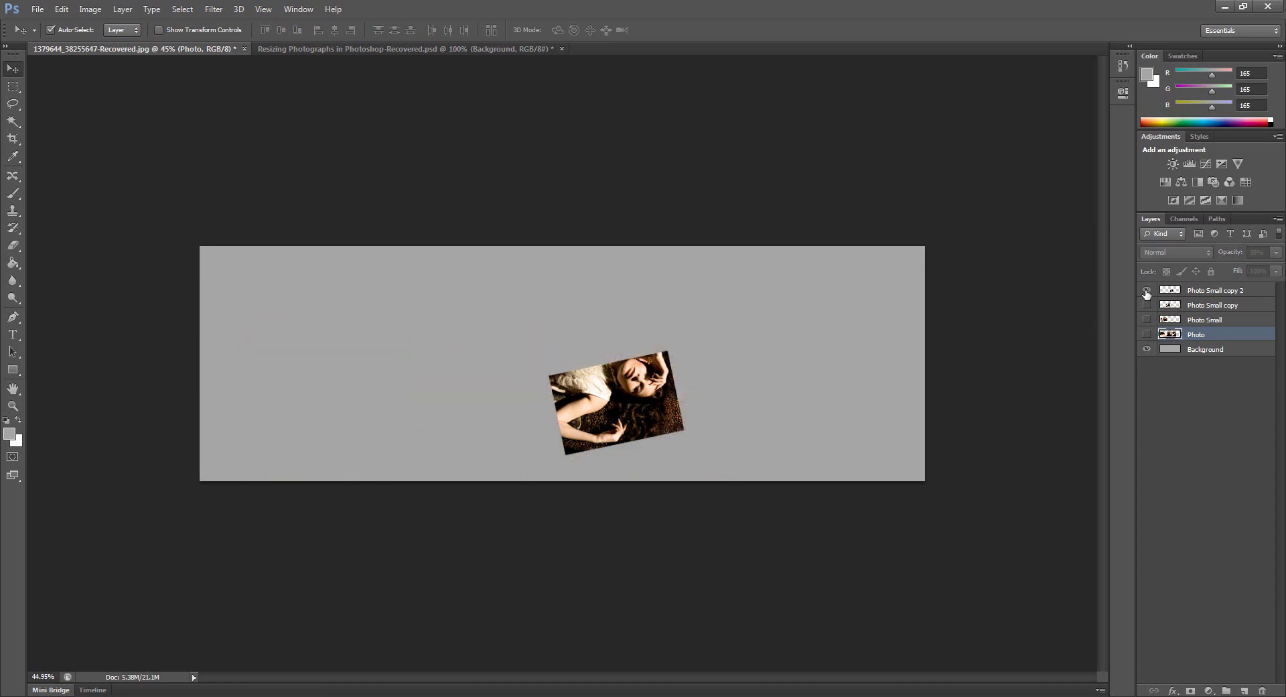
pyautogui.click(1146, 290)
pyautogui.click(1149, 304)
pyautogui.click(1147, 293)
pyautogui.click(1147, 319)
pyautogui.click(1147, 334)
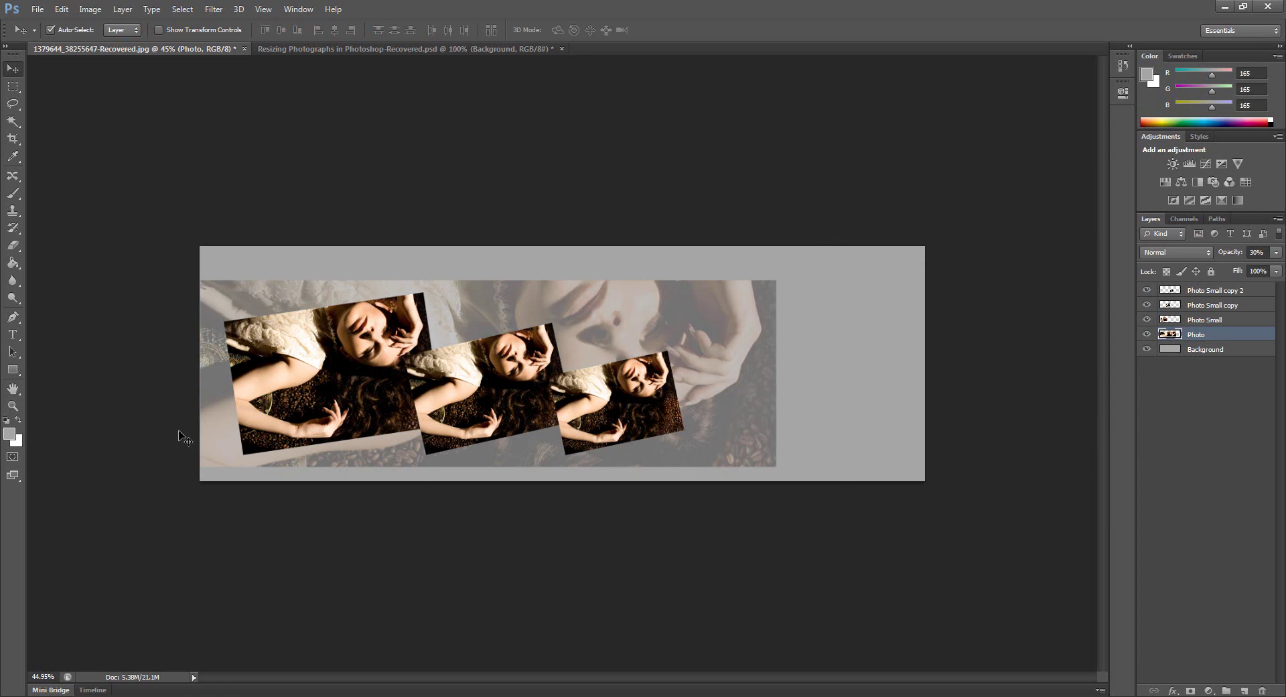
# Crop the canvas to the bounds of the reduced faded photo, removing the plain grey areas around it.
pyautogui.click(15, 142)
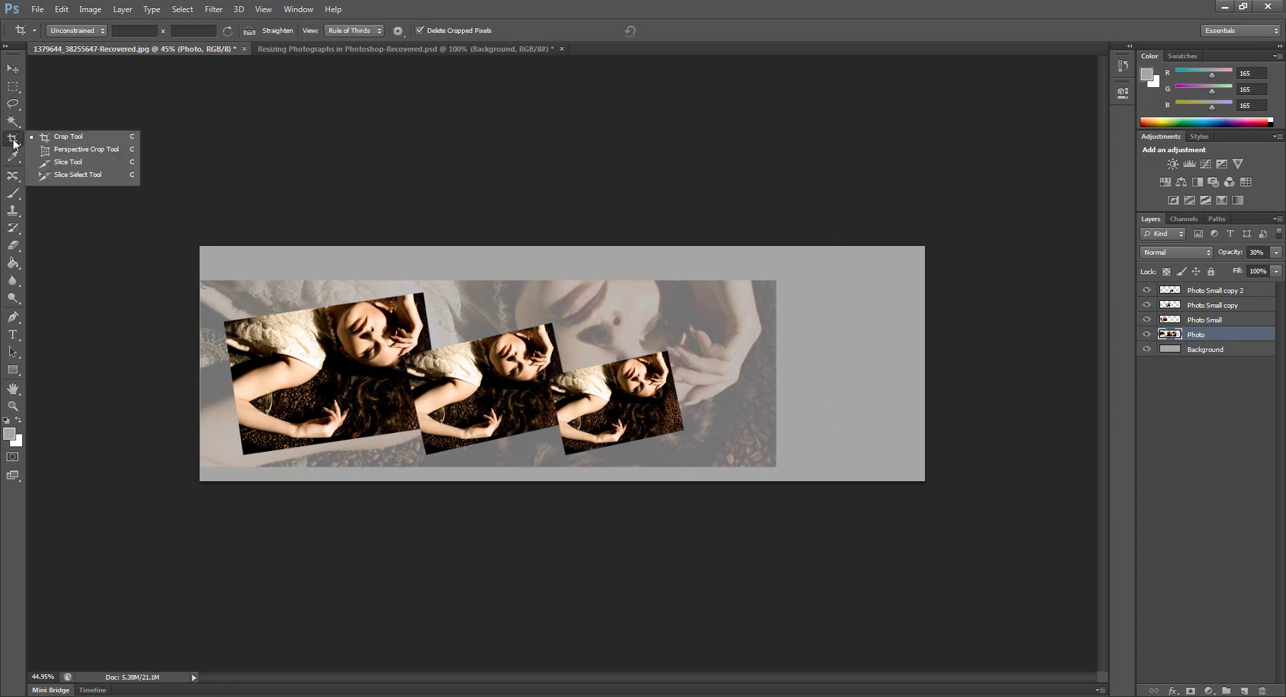
pyautogui.click(71, 140)
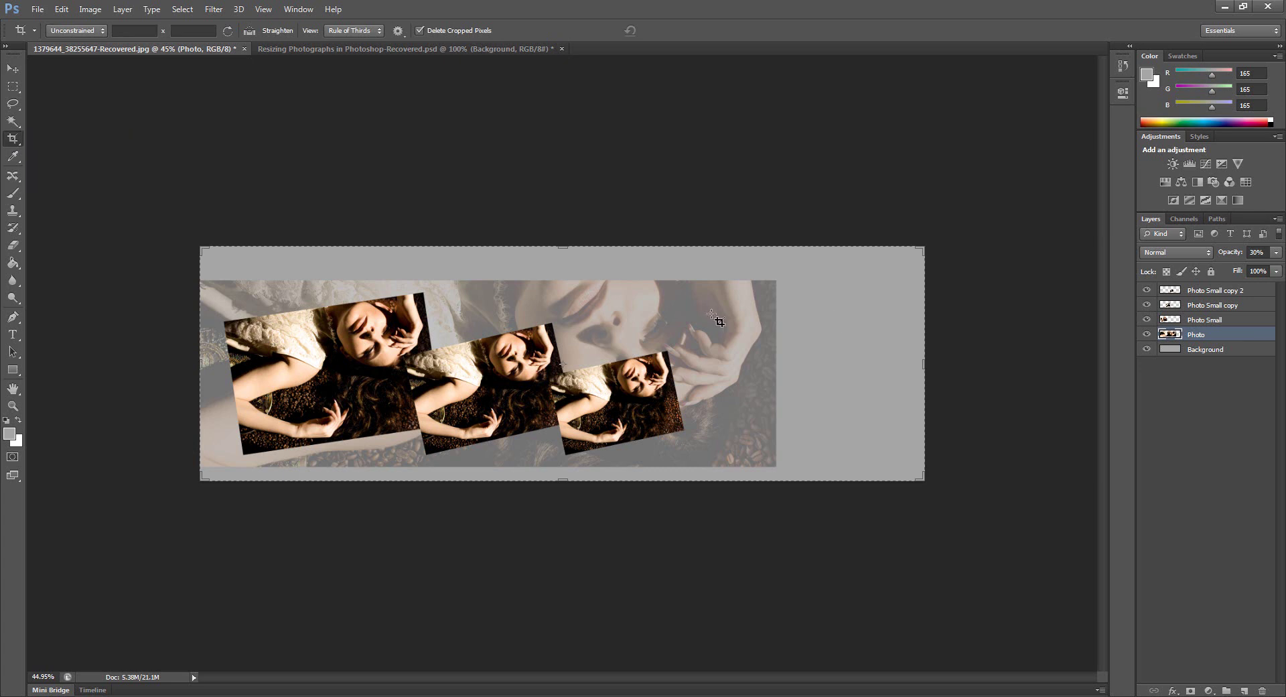
pyautogui.moveTo(777, 280); pyautogui.dragTo(201, 462)
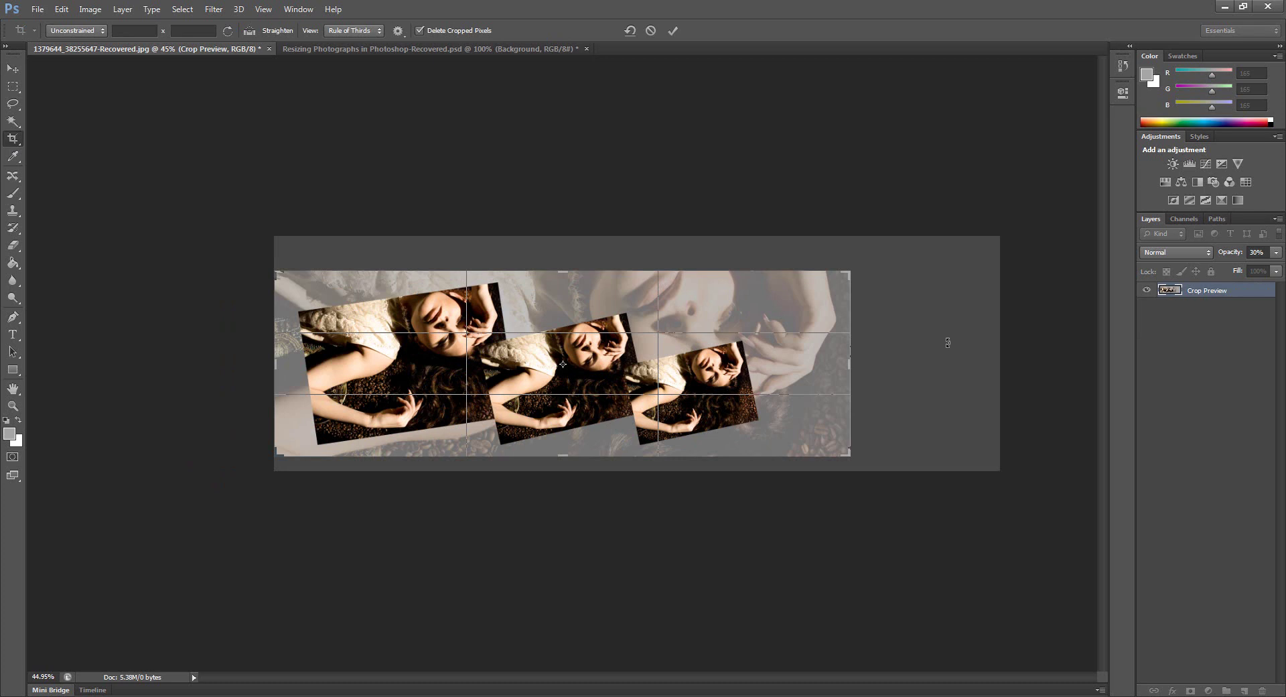
pyautogui.press('Return')
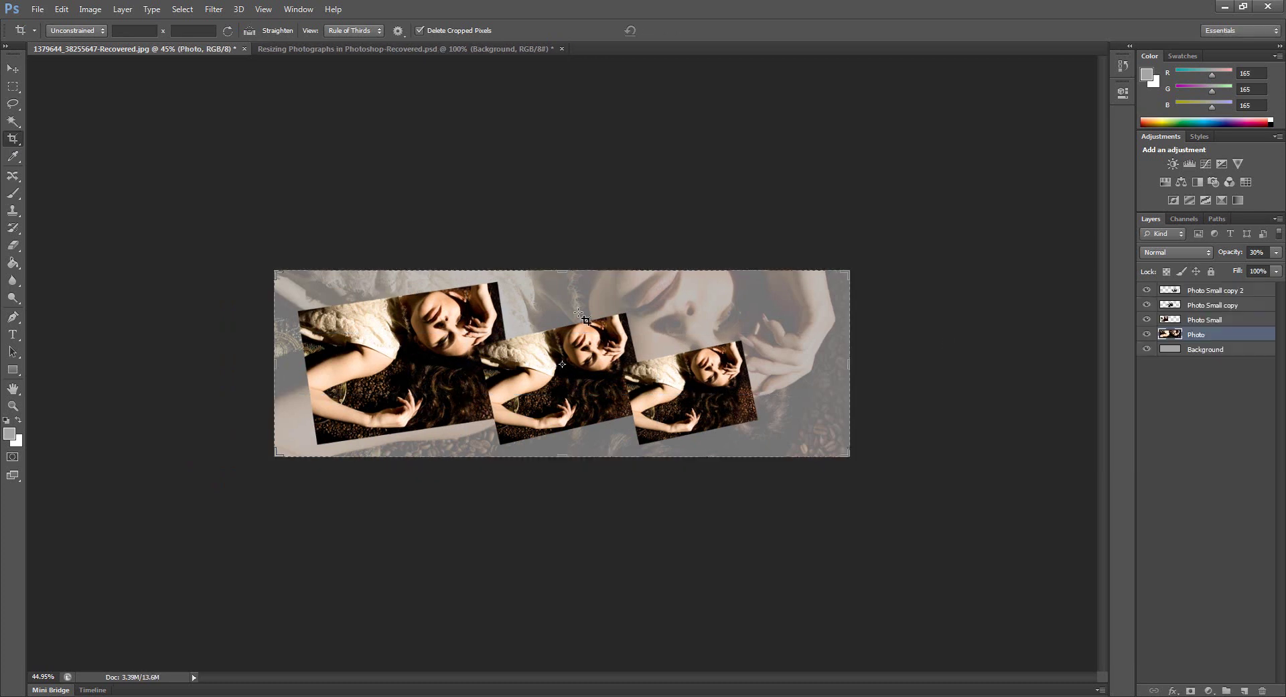
pyautogui.click(15, 70)
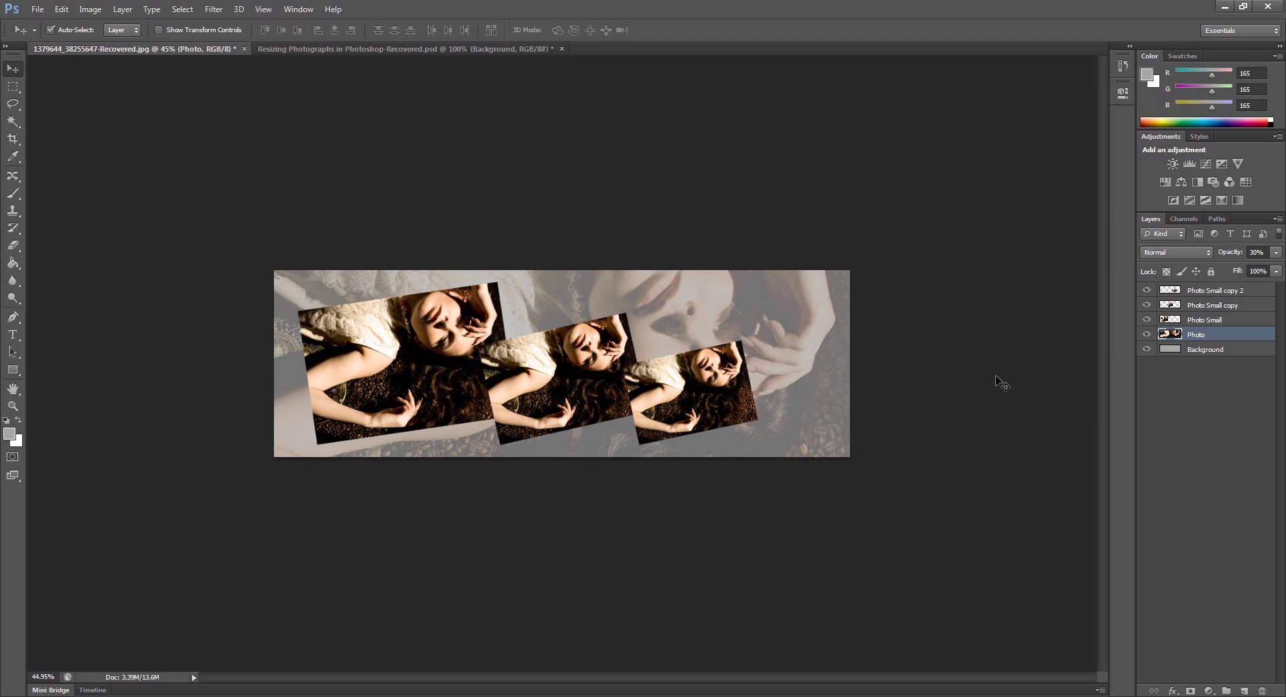
pyautogui.click(1236, 323)
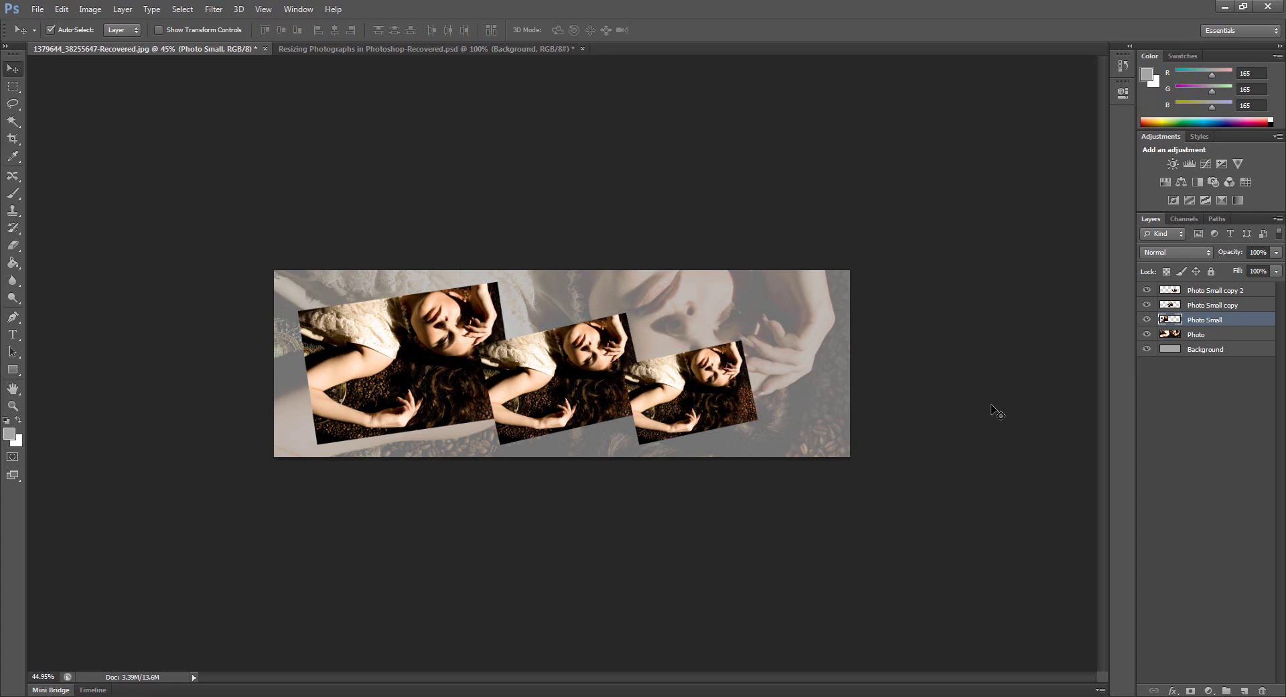
pyautogui.doubleClick(1236, 319)
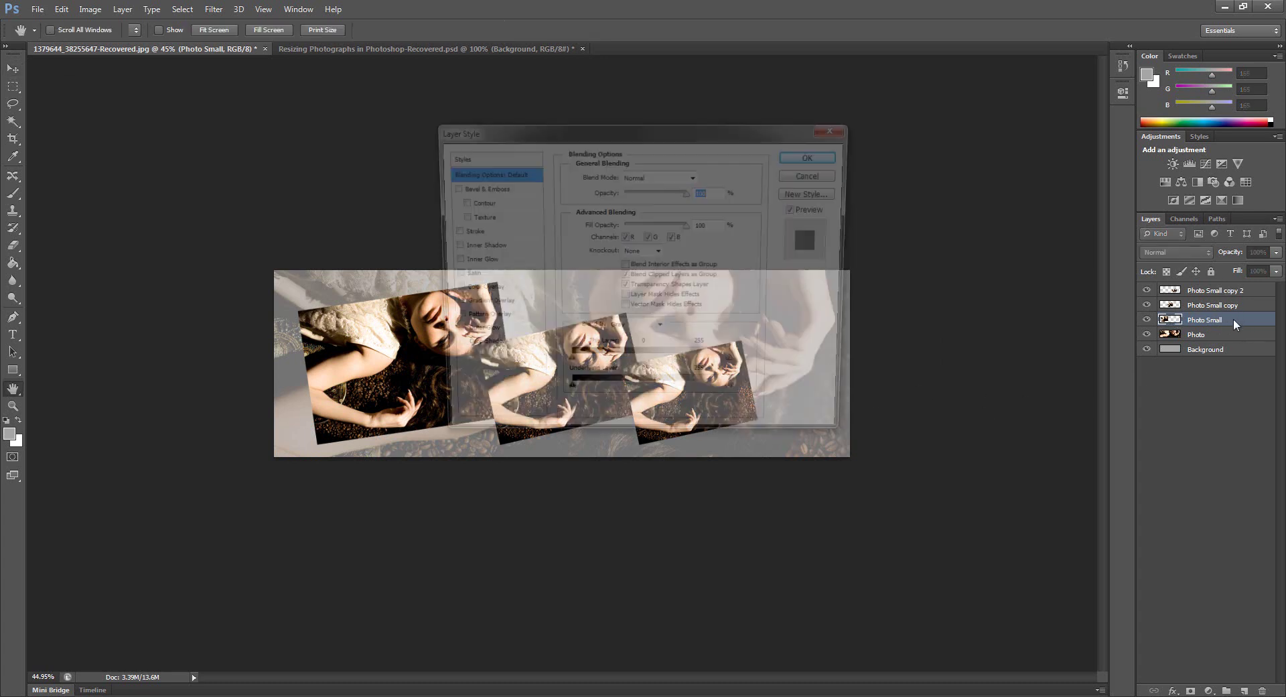
pyautogui.moveTo(750, 135); pyautogui.dragTo(1132, 150)
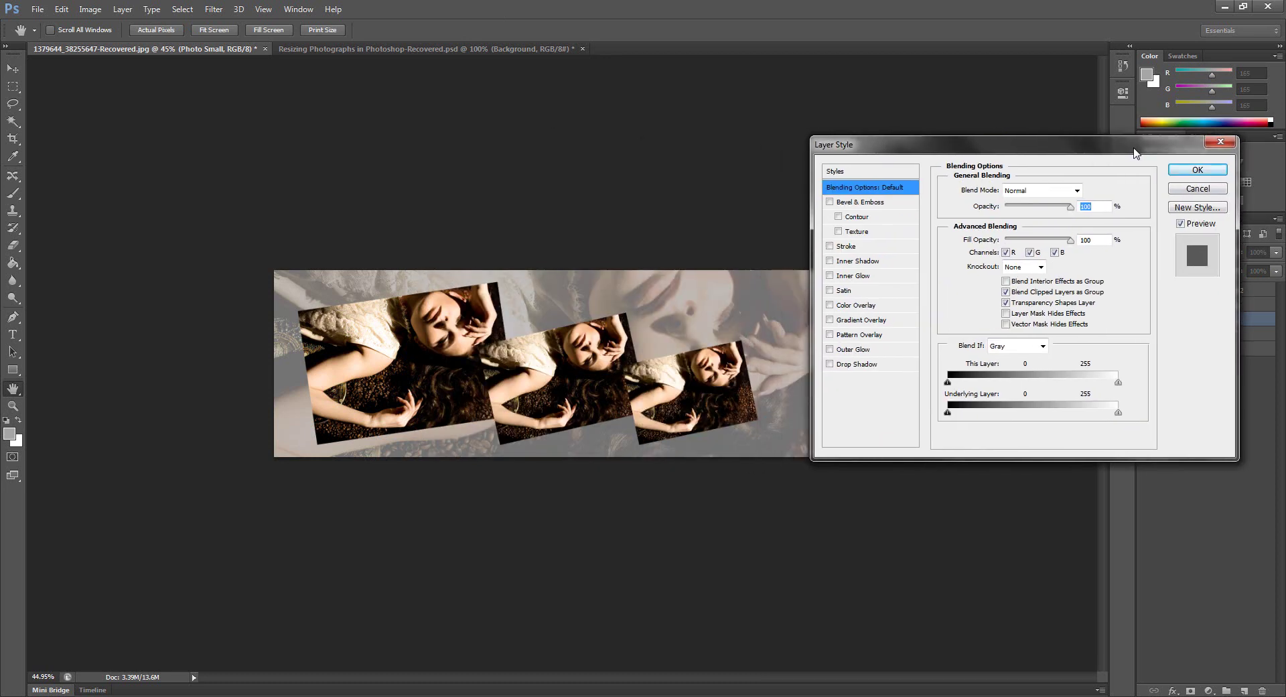
pyautogui.moveTo(929, 148); pyautogui.dragTo(981, 159)
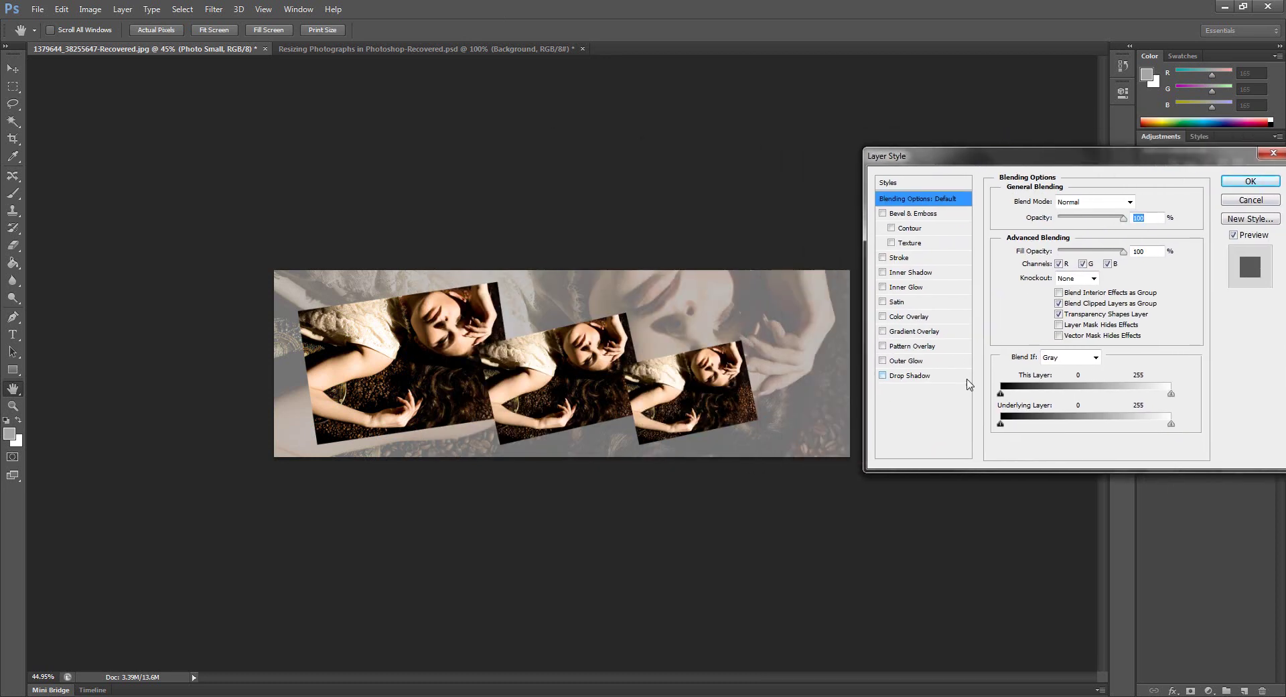
pyautogui.moveTo(920, 161); pyautogui.dragTo(803, 174)
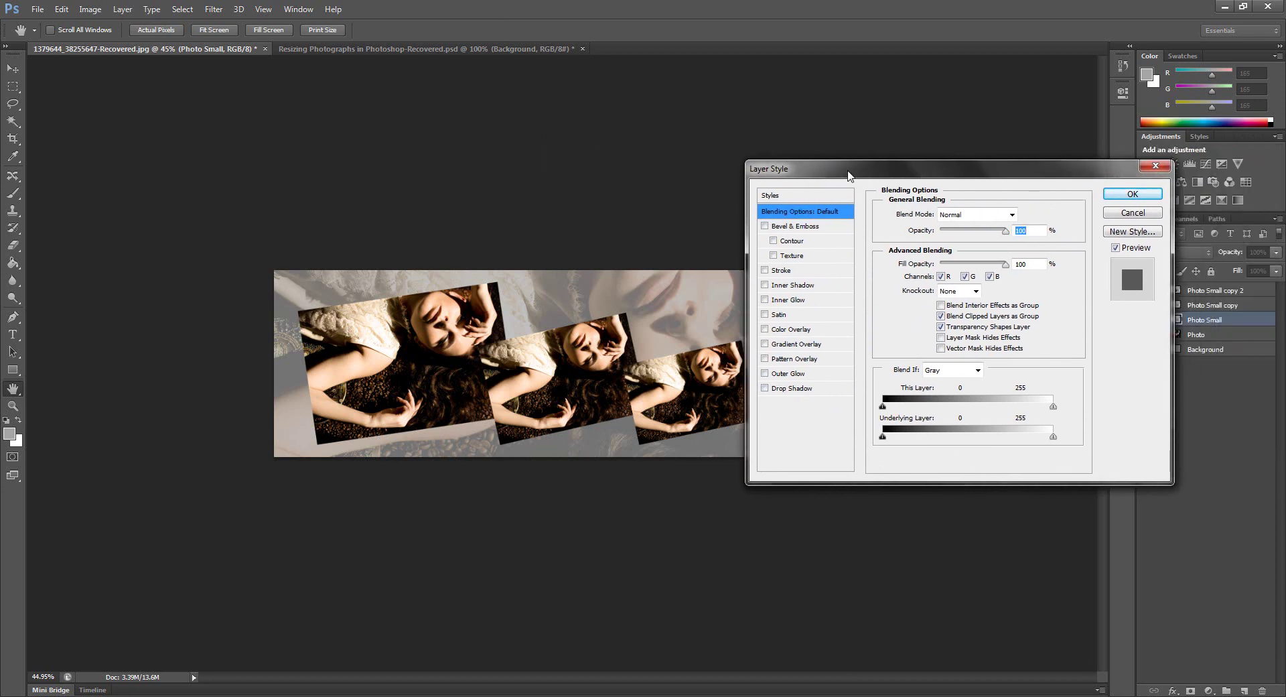
pyautogui.click(1133, 195)
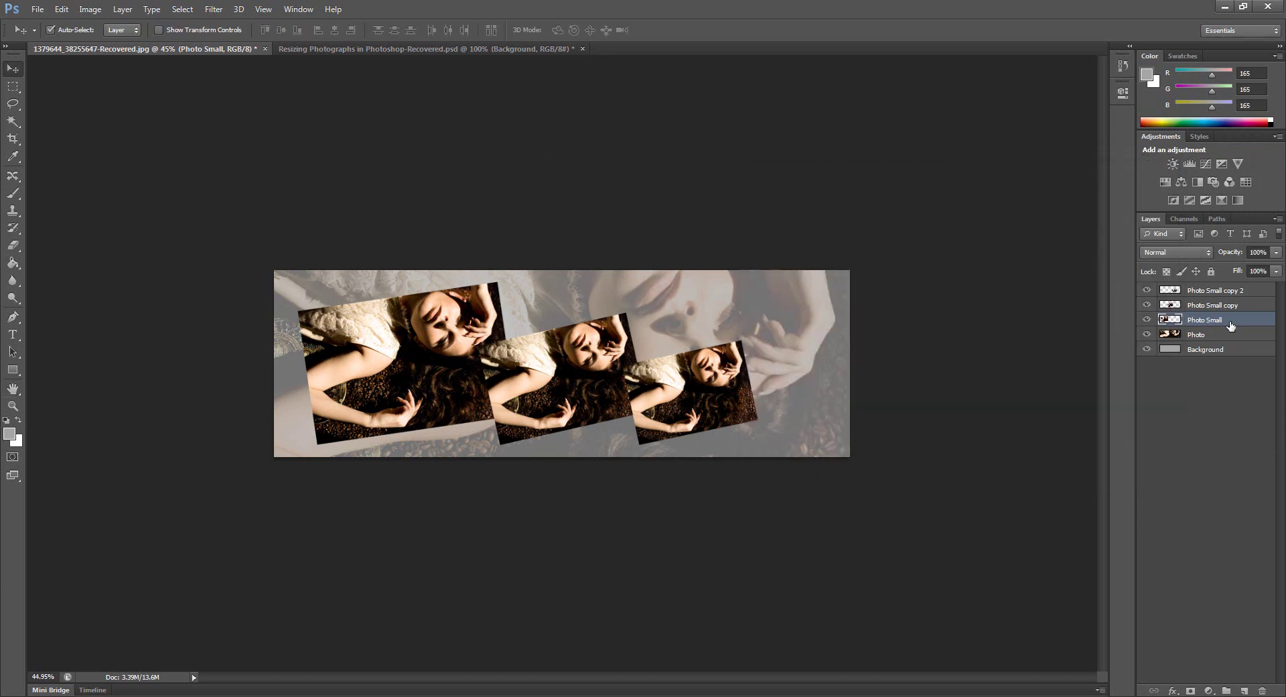
pyautogui.rightClick(1234, 323)
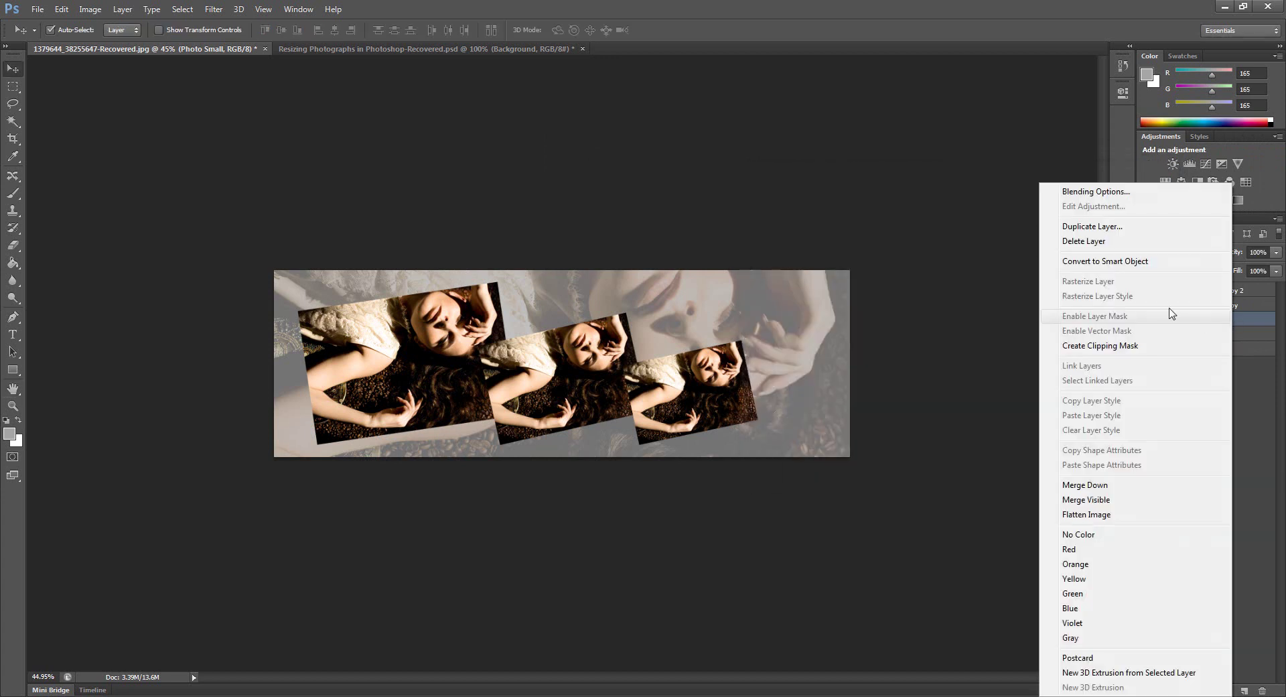
pyautogui.click(1099, 193)
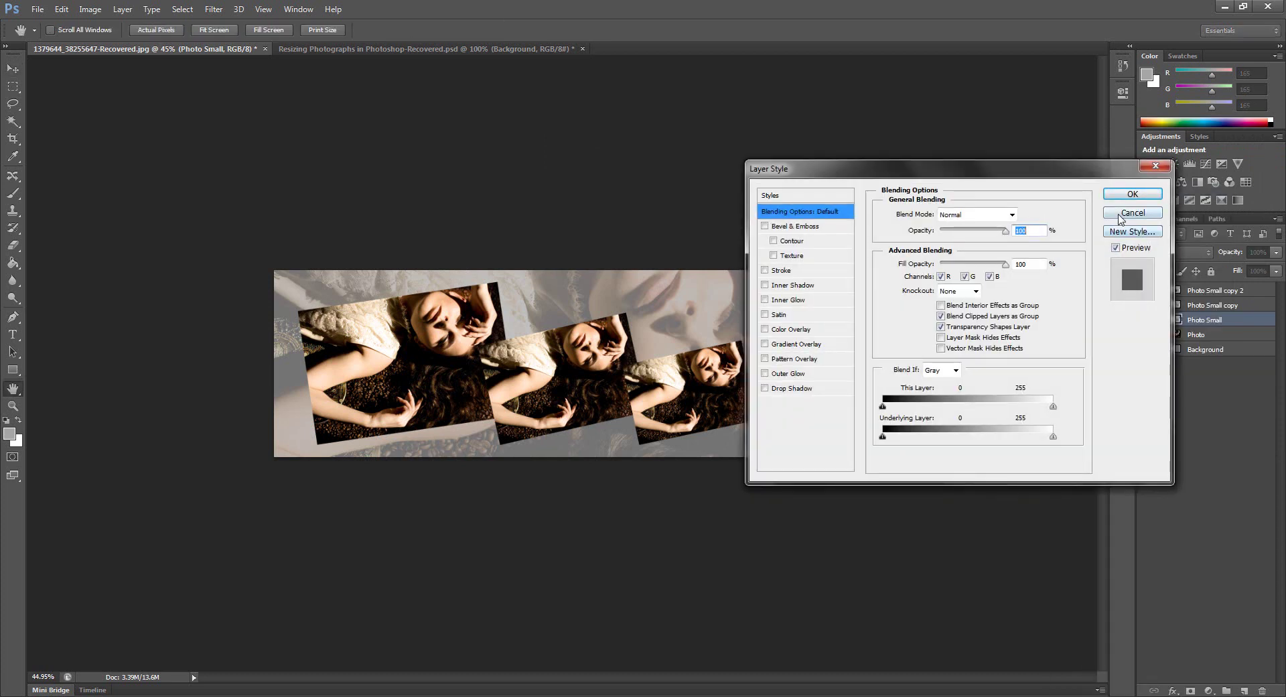
pyautogui.click(1120, 215)
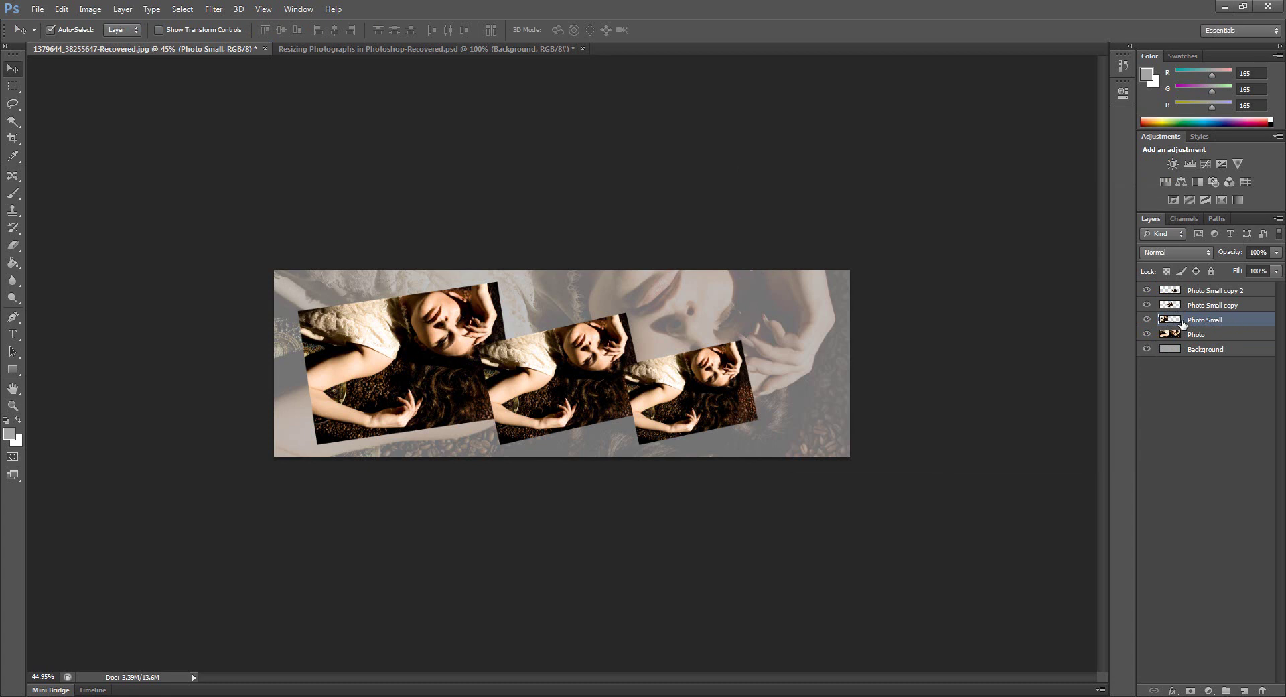
# Add a drop shadow to the Photo Small layer with Normal blend mode, 144° angle and 39 px distance.
pyautogui.doubleClick(1242, 322)
pyautogui.moveTo(904, 179); pyautogui.dragTo(881, 211)
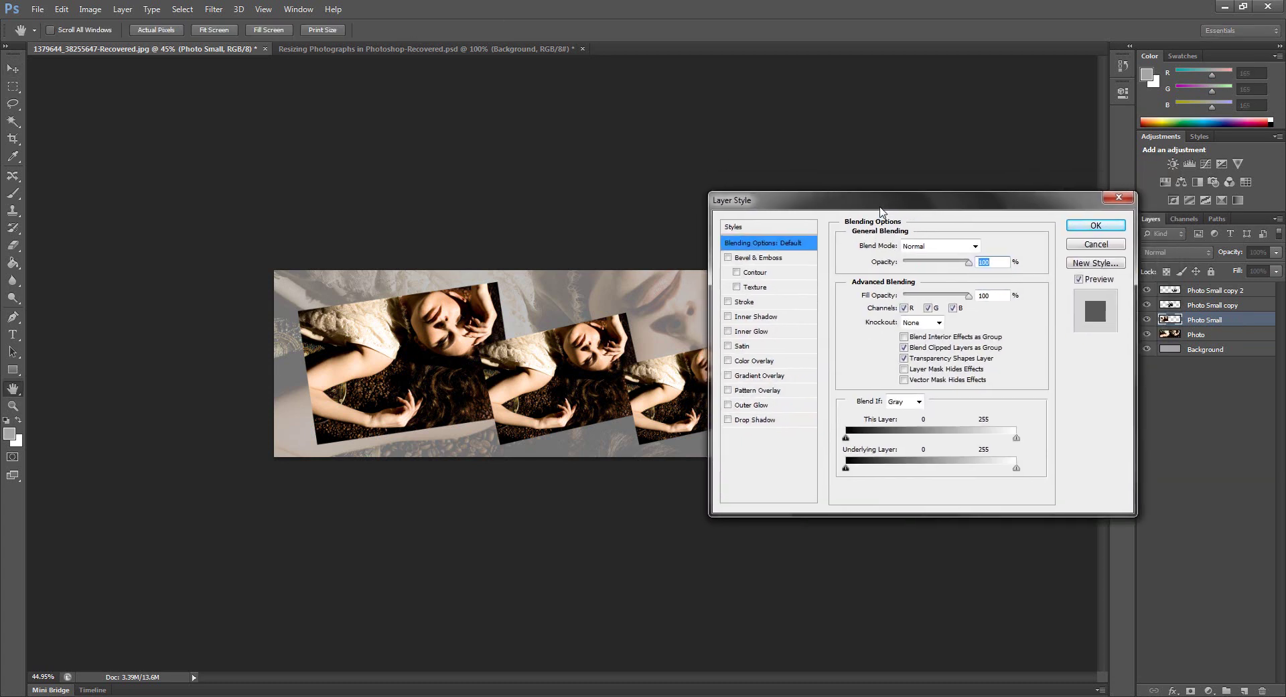
pyautogui.click(742, 420)
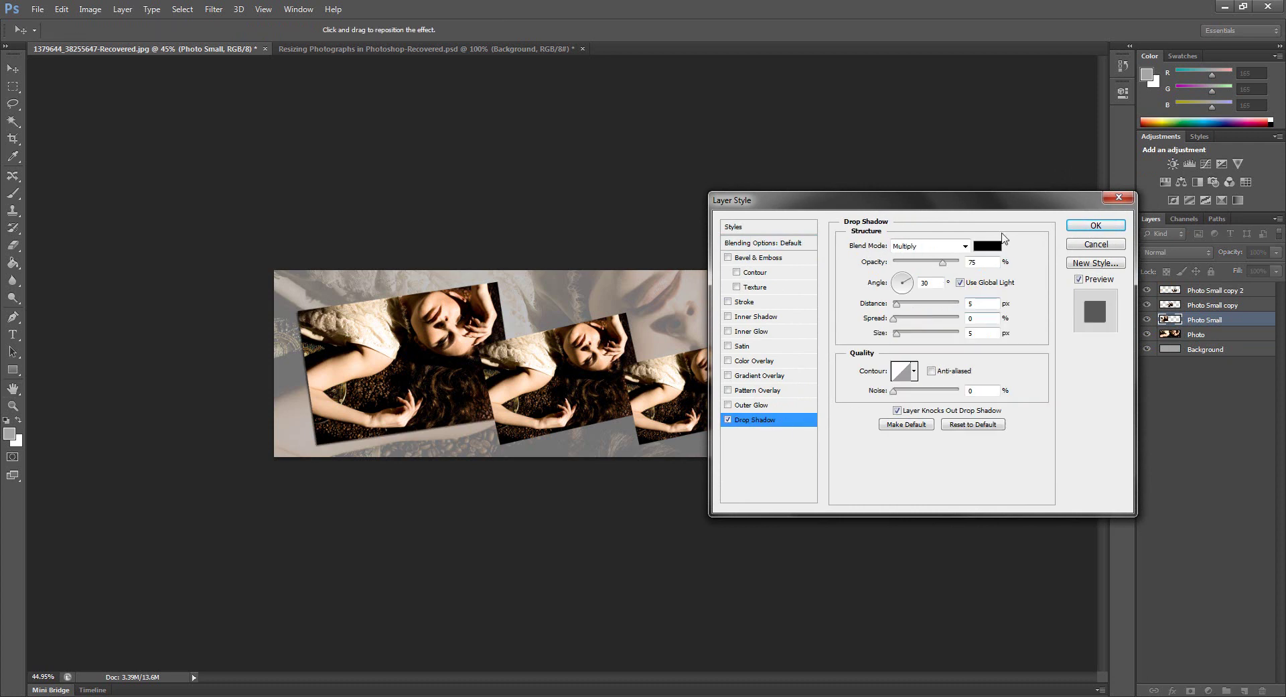
pyautogui.click(915, 254)
pyautogui.click(916, 246)
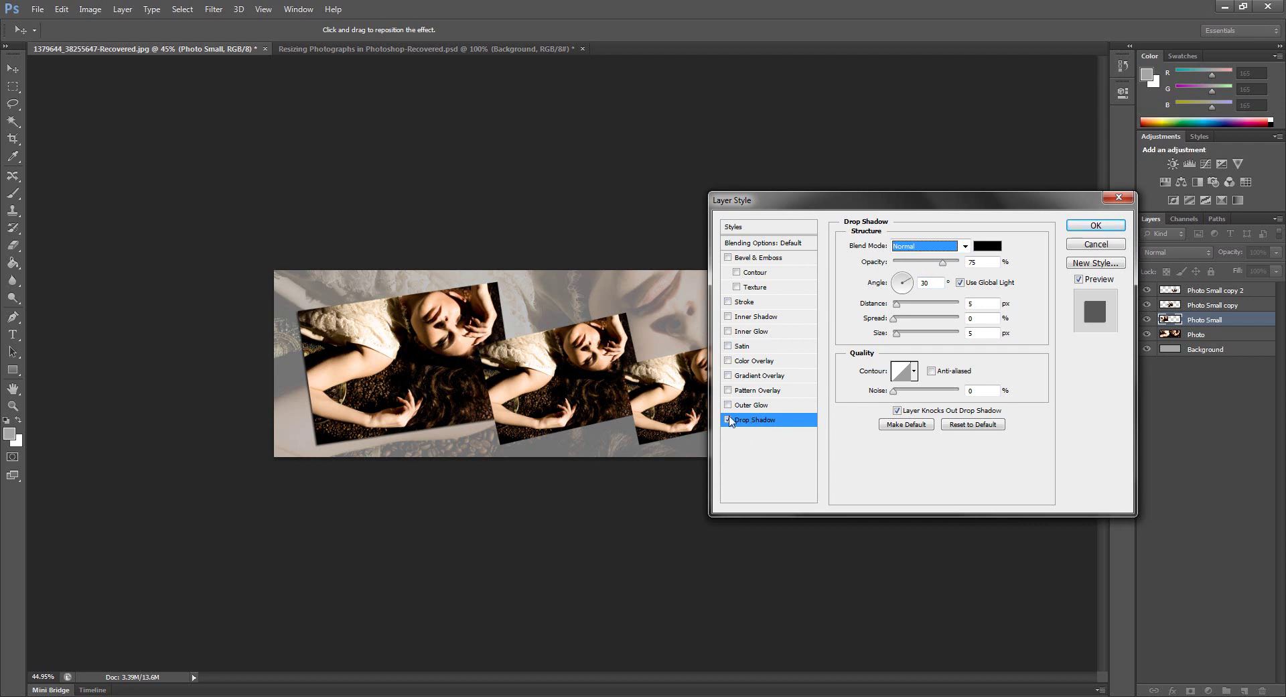
pyautogui.moveTo(411, 353)
pyautogui.mouseDown()
pyautogui.moveTo(420, 364)
pyautogui.moveTo(395, 355)
pyautogui.moveTo(429, 347)
pyautogui.moveTo(381, 354)
pyautogui.moveTo(392, 358)
pyautogui.moveTo(391, 338)
pyautogui.moveTo(421, 363)
pyautogui.mouseUp()
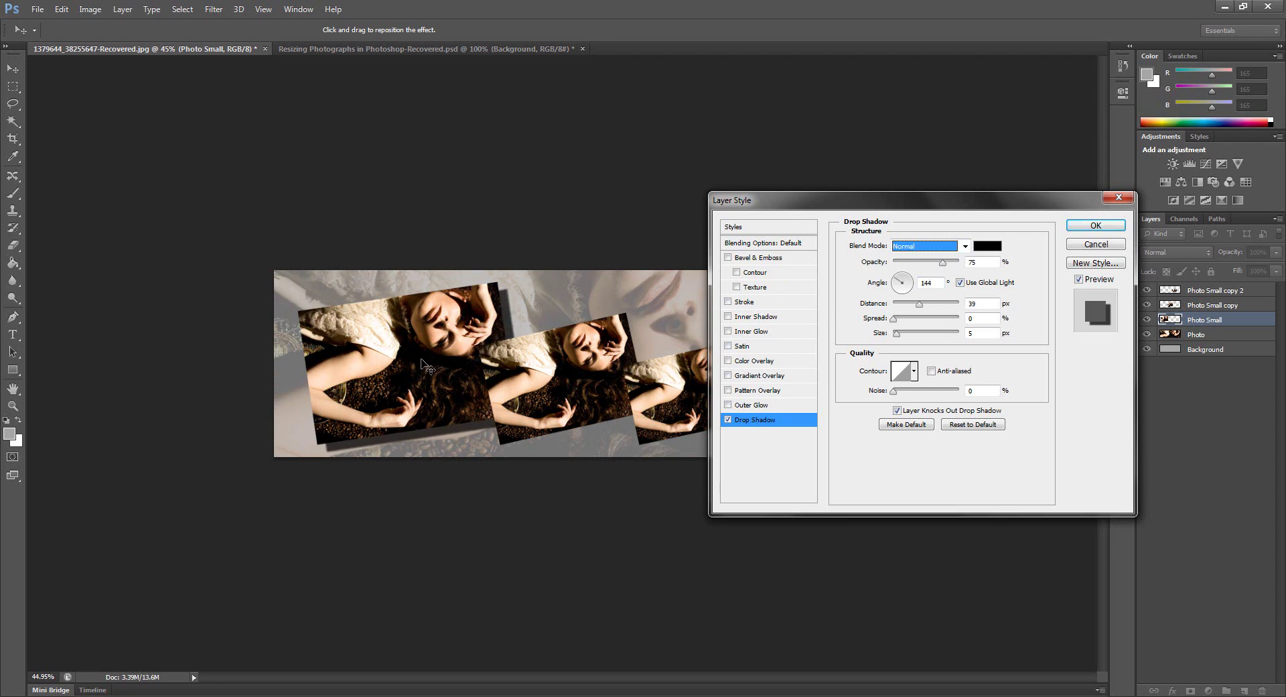
# Soften the Photo Small drop shadow to a size of 16 px, lower its opacity to slightly under 40%, and apply the style.
pyautogui.click(921, 264)
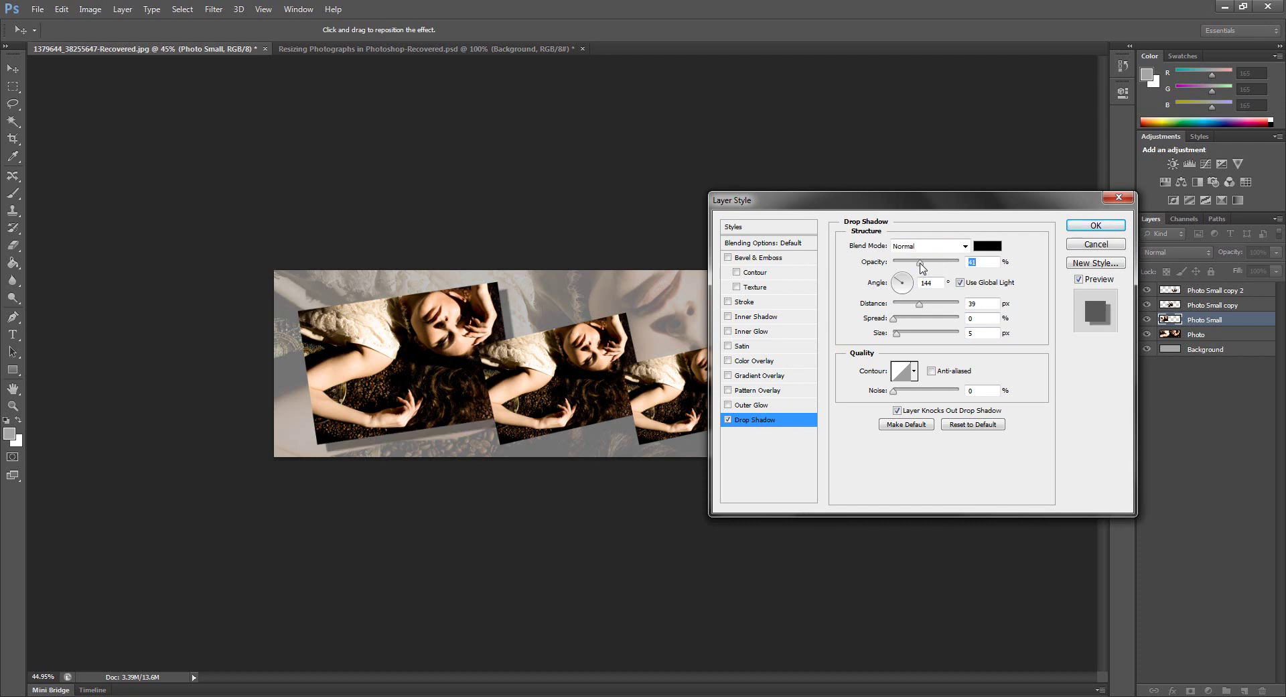
pyautogui.moveTo(921, 262); pyautogui.dragTo(924, 263)
pyautogui.moveTo(898, 338); pyautogui.dragTo(902, 339)
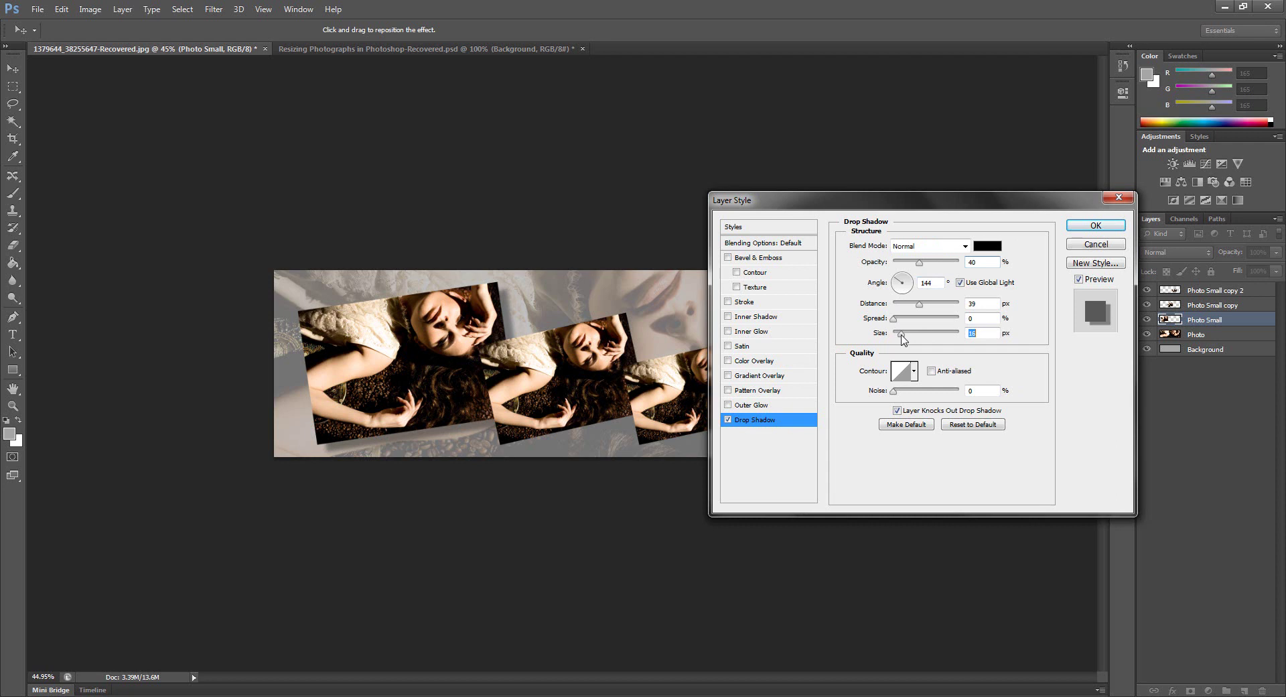
pyautogui.moveTo(921, 264); pyautogui.dragTo(916, 264)
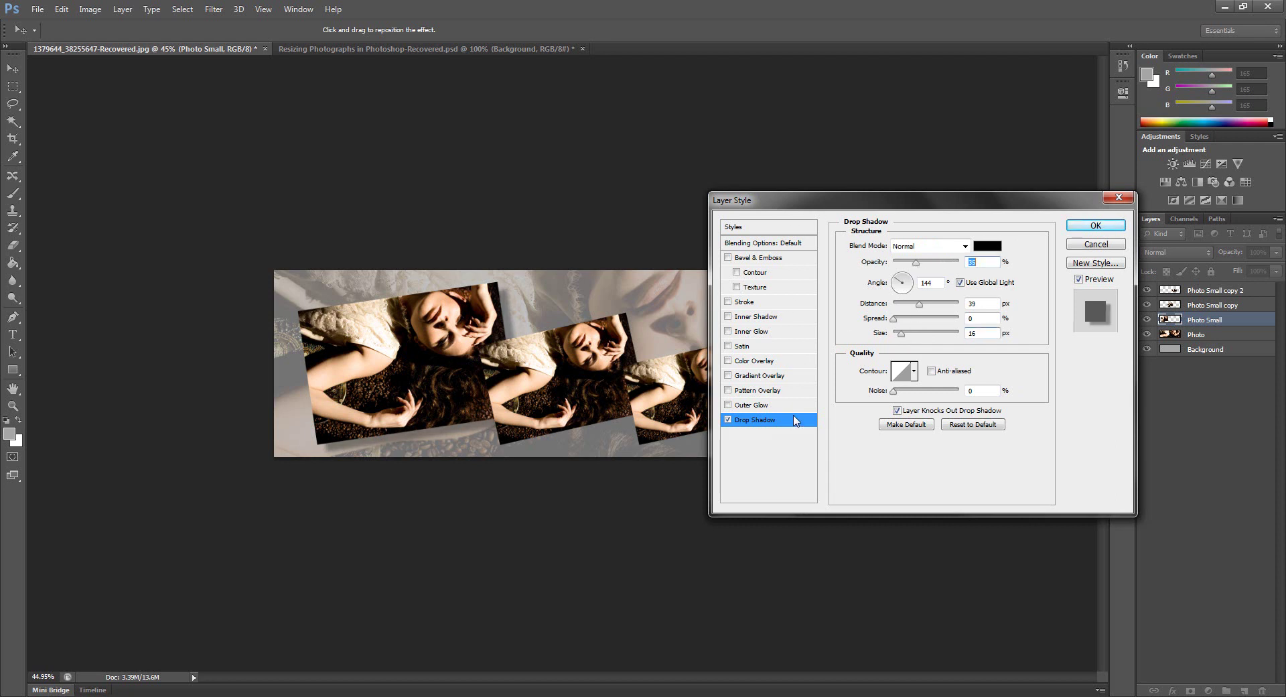
pyautogui.click(1091, 228)
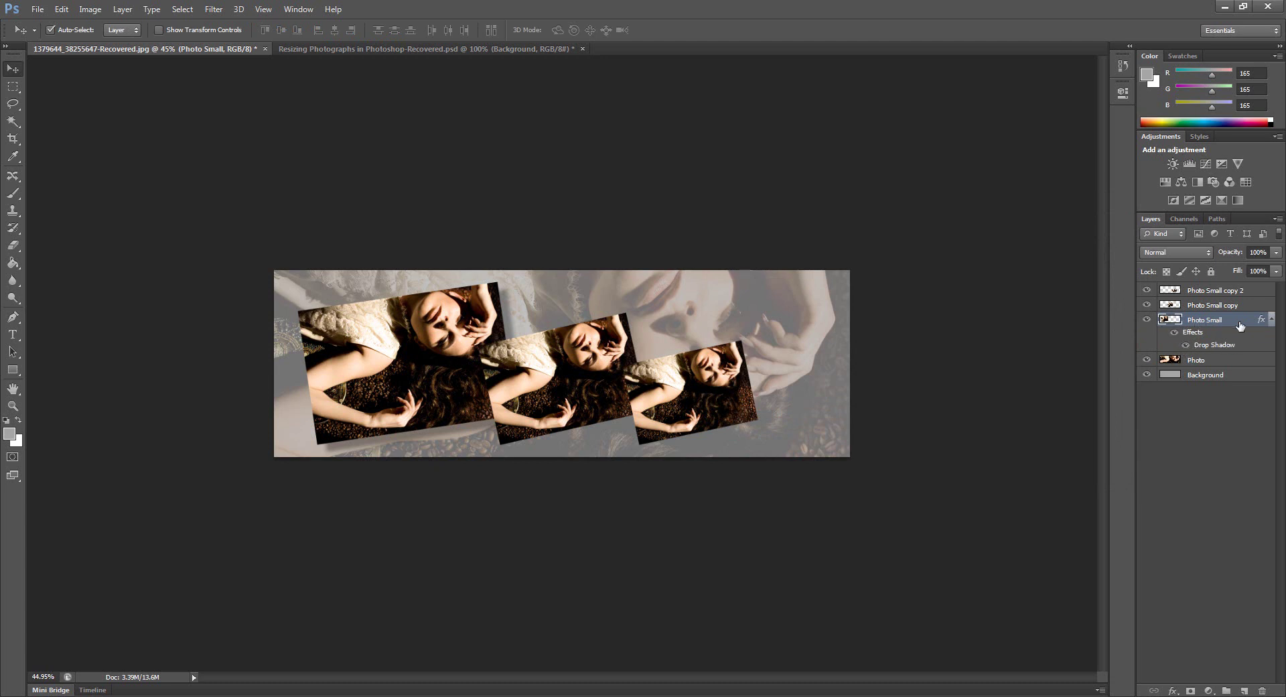
# Turn the Photo Small layer's drop shadow and its effects off and on to compare the photo with and without them.
pyautogui.click(1187, 346)
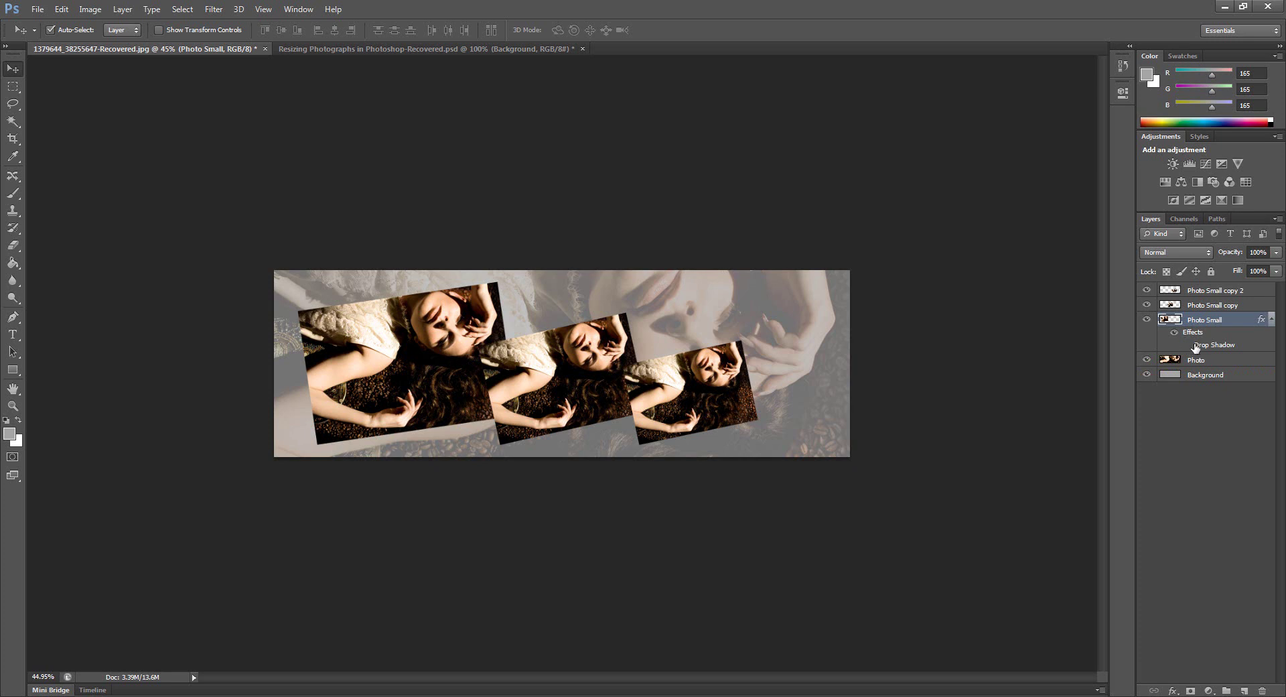
pyautogui.click(1187, 345)
pyautogui.click(1187, 346)
pyautogui.click(1187, 346)
pyautogui.click(1174, 334)
pyautogui.click(1174, 335)
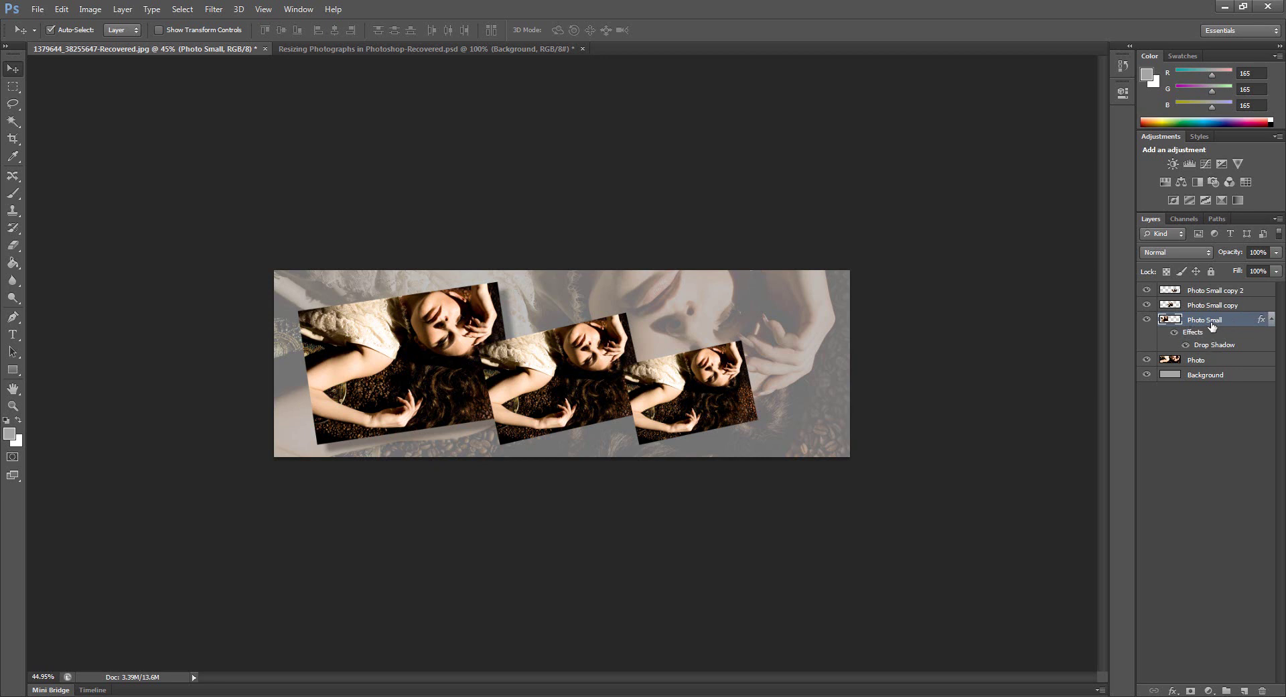
# Copy the Photo Small layer style and paste it onto the Photo Small copy and Photo Small copy 2 layers.
pyautogui.rightClick(1233, 321)
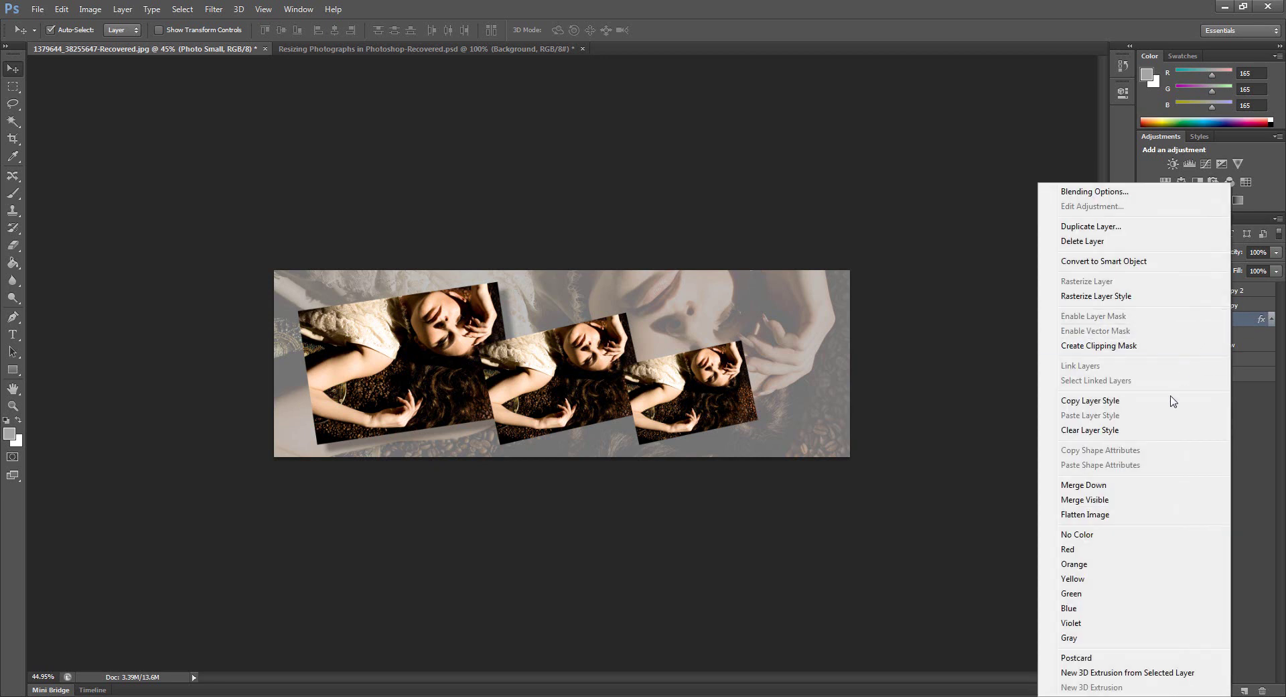
pyautogui.click(1097, 401)
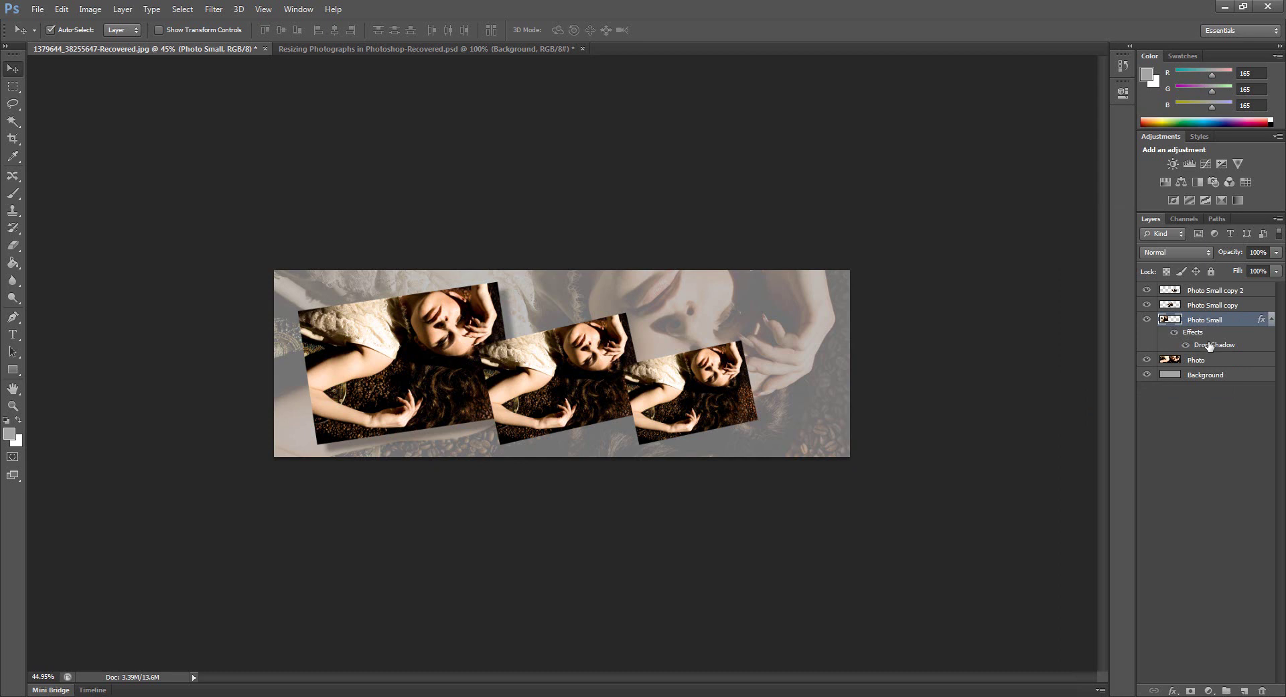
pyautogui.click(1208, 308)
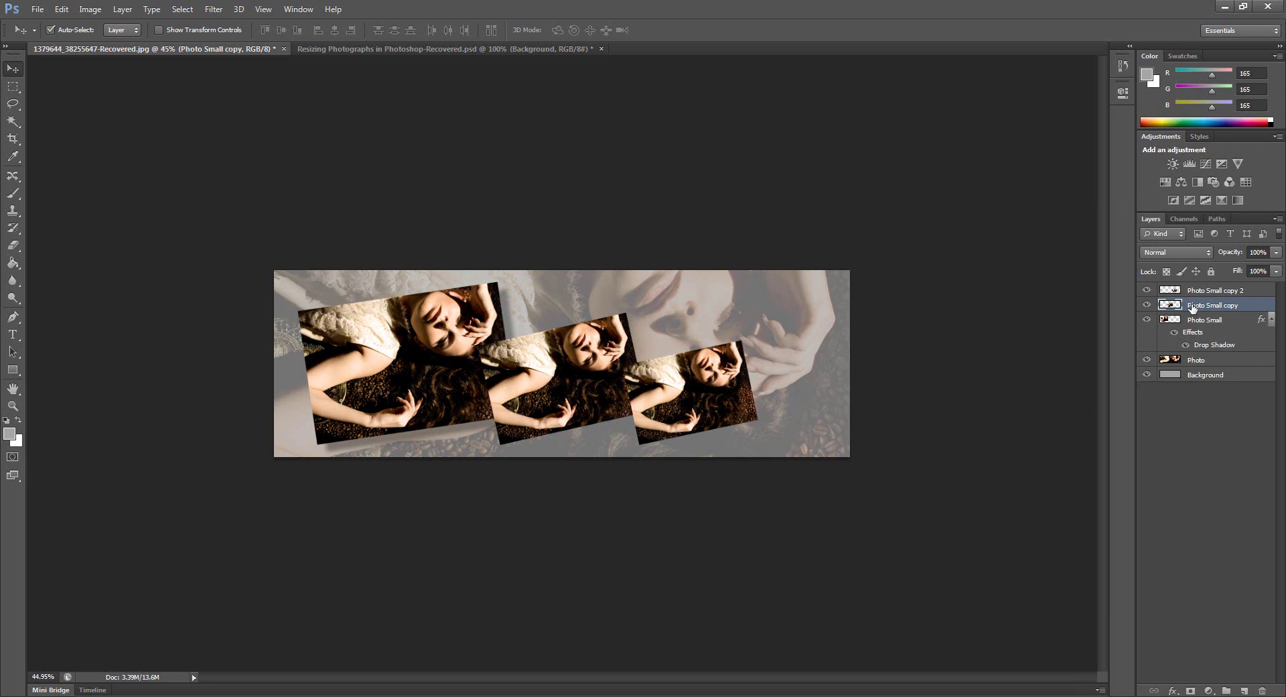
pyautogui.rightClick(1193, 308)
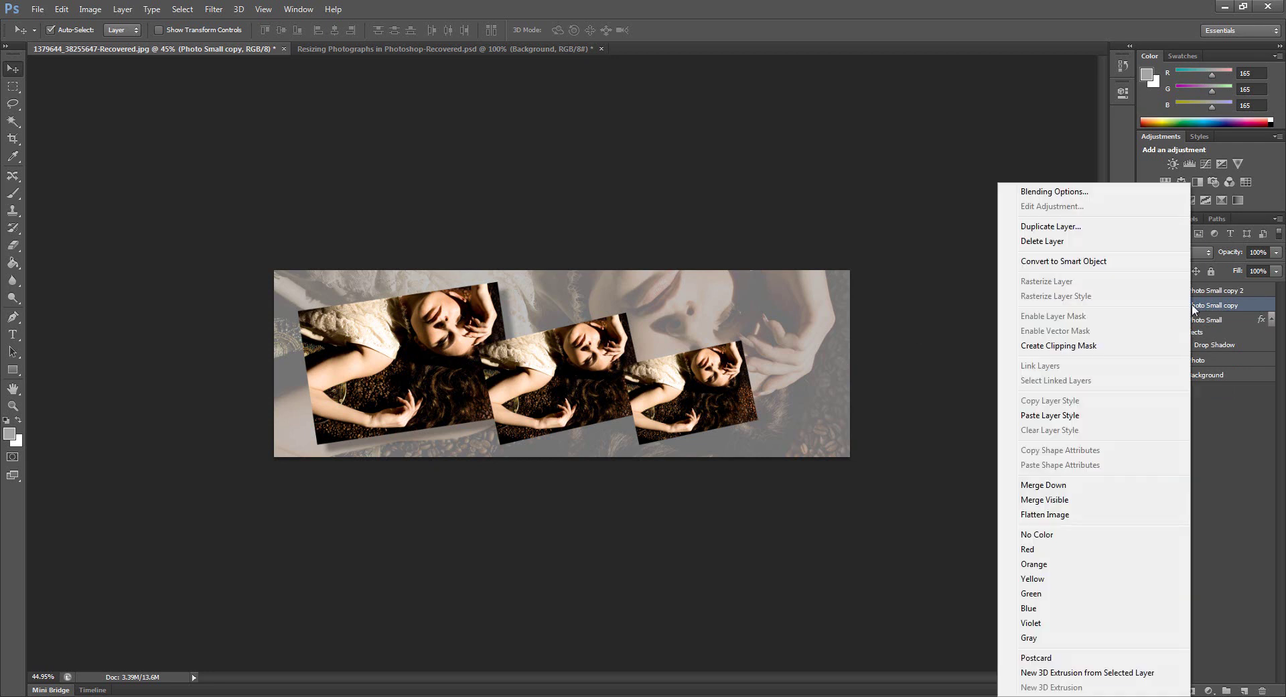
pyautogui.click(1069, 416)
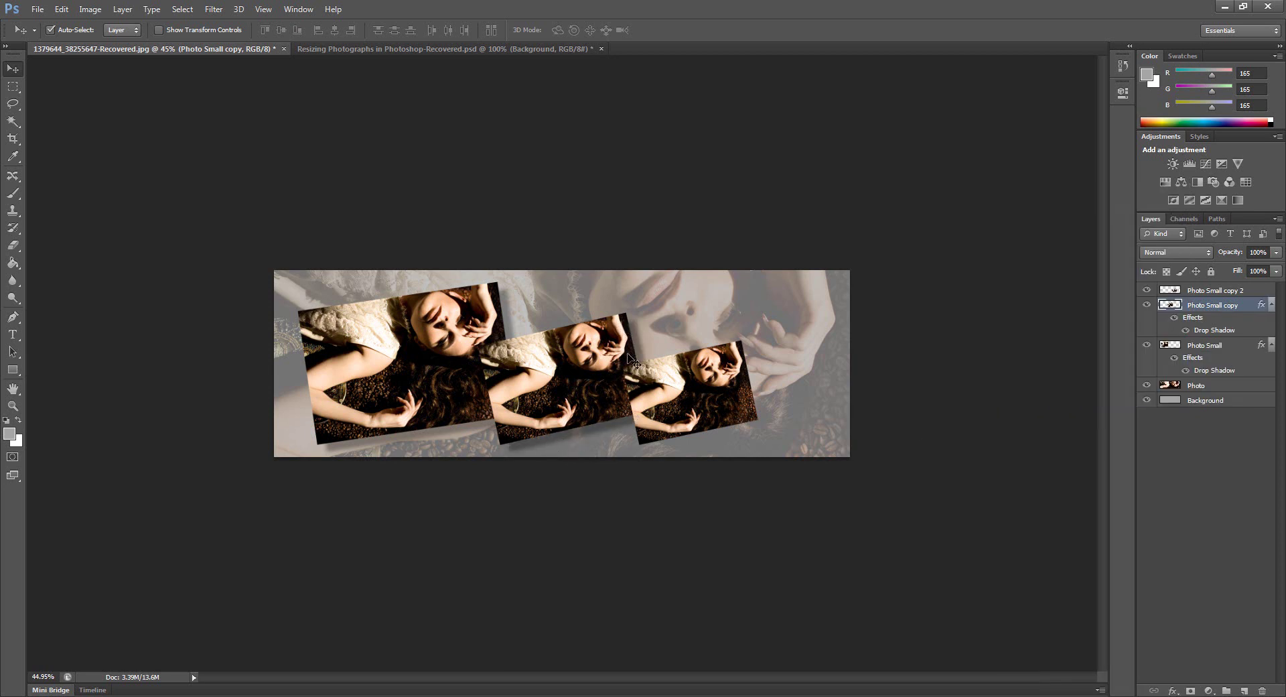
pyautogui.click(1230, 294)
pyautogui.rightClick(1230, 295)
pyautogui.click(1079, 416)
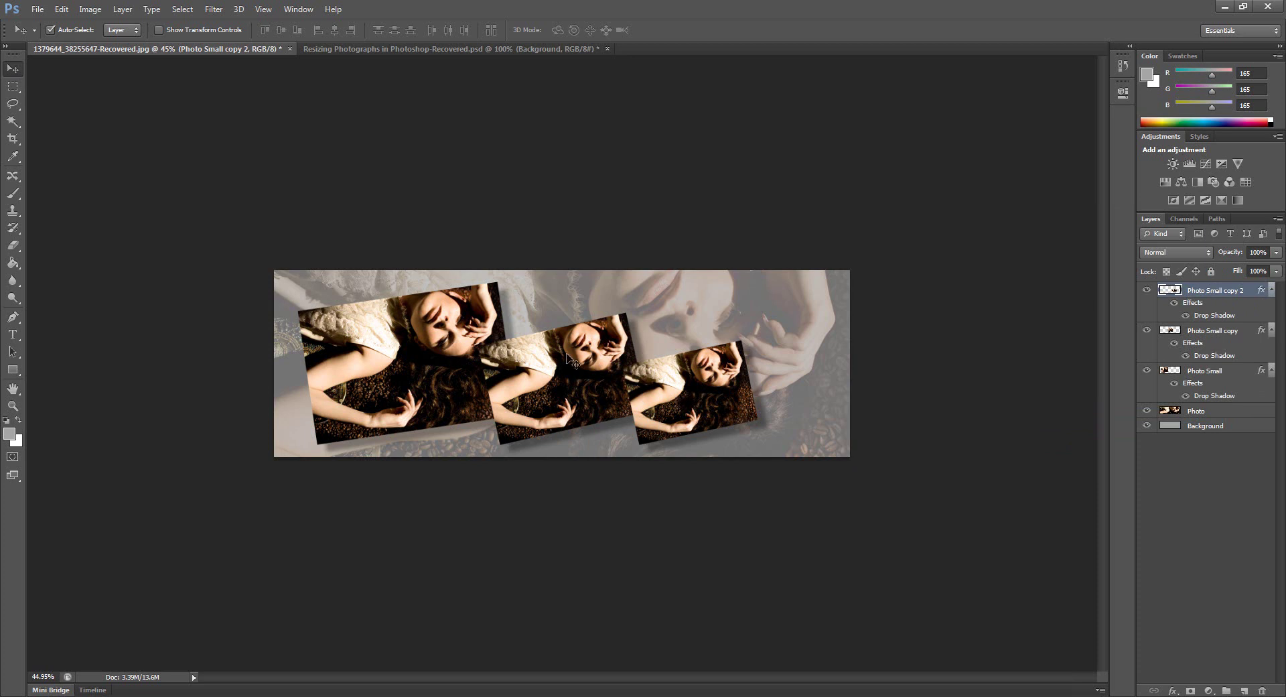
# Move the middle and smallest photos slightly left so the middle one overlaps the large photo more and the smallest stays against it.
pyautogui.moveTo(663, 392); pyautogui.dragTo(696, 373)
pyautogui.moveTo(596, 380)
pyautogui.mouseDown()
pyautogui.moveTo(623, 364)
pyautogui.moveTo(586, 384)
pyautogui.mouseUp()
pyautogui.moveTo(711, 365); pyautogui.dragTo(672, 387)
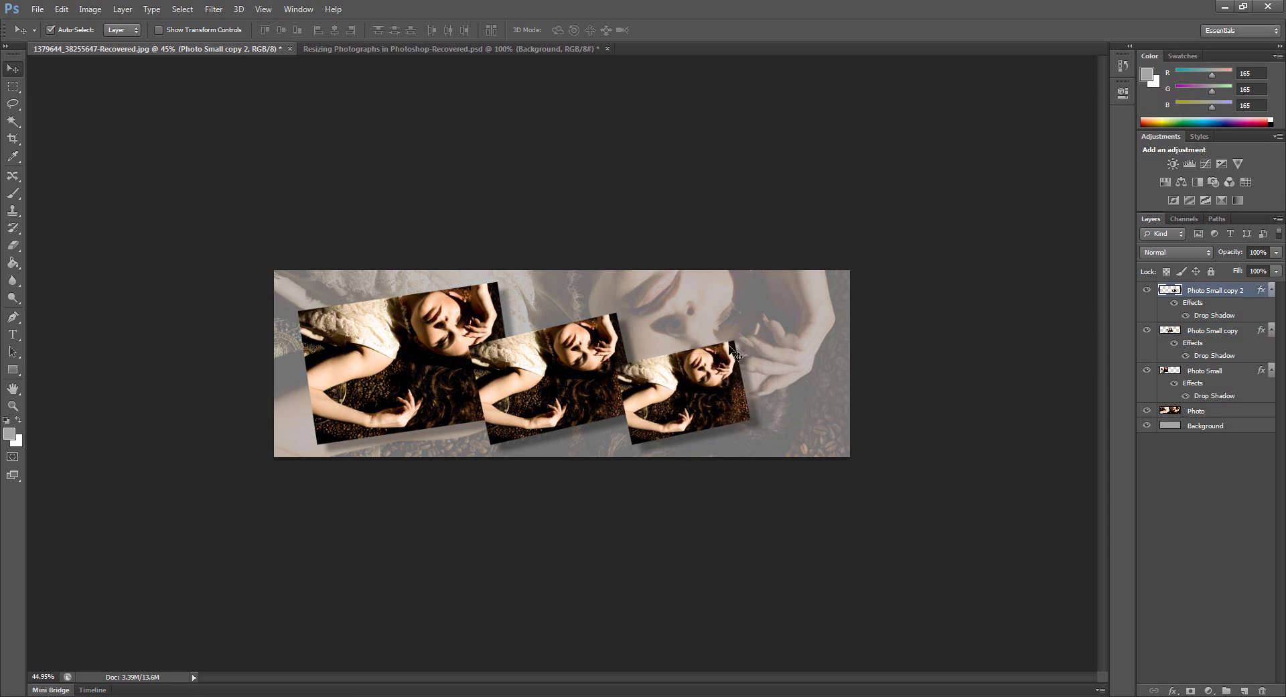